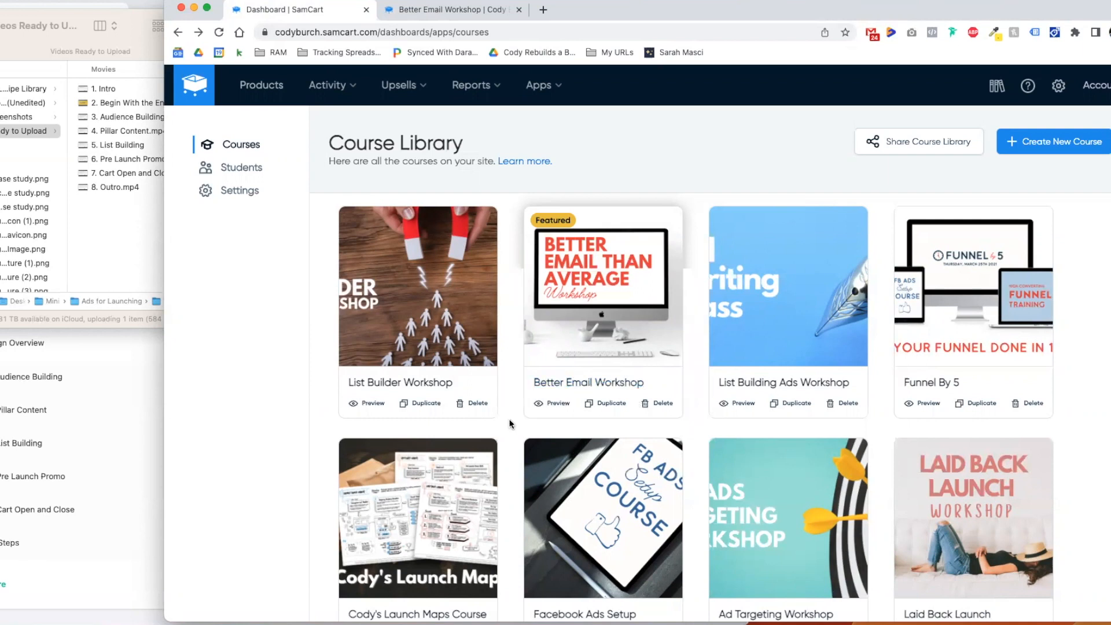
- Open the Launch Maps Course and preview its student page, examining the description, cross-sell offers and lesson list
click(442, 470)
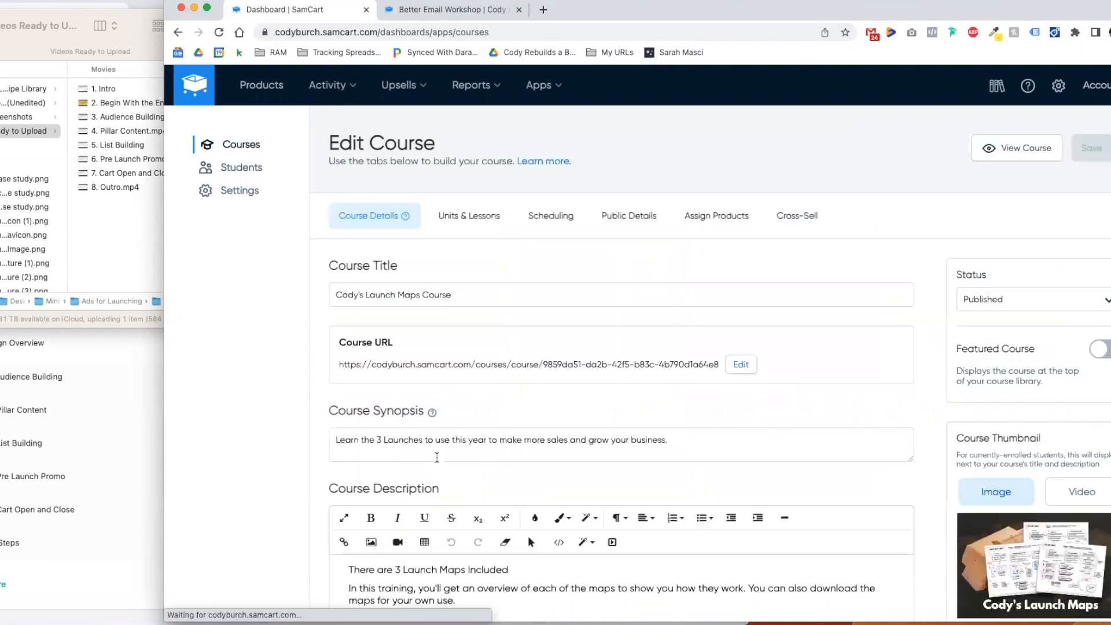
click(1001, 146)
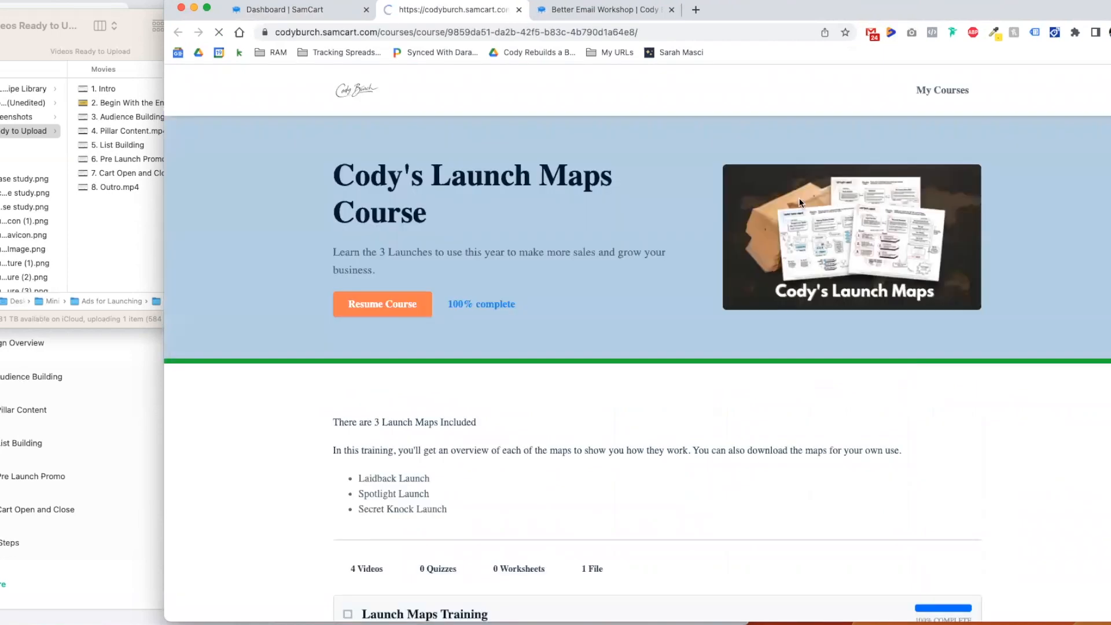
scroll(647, 244, down, 5)
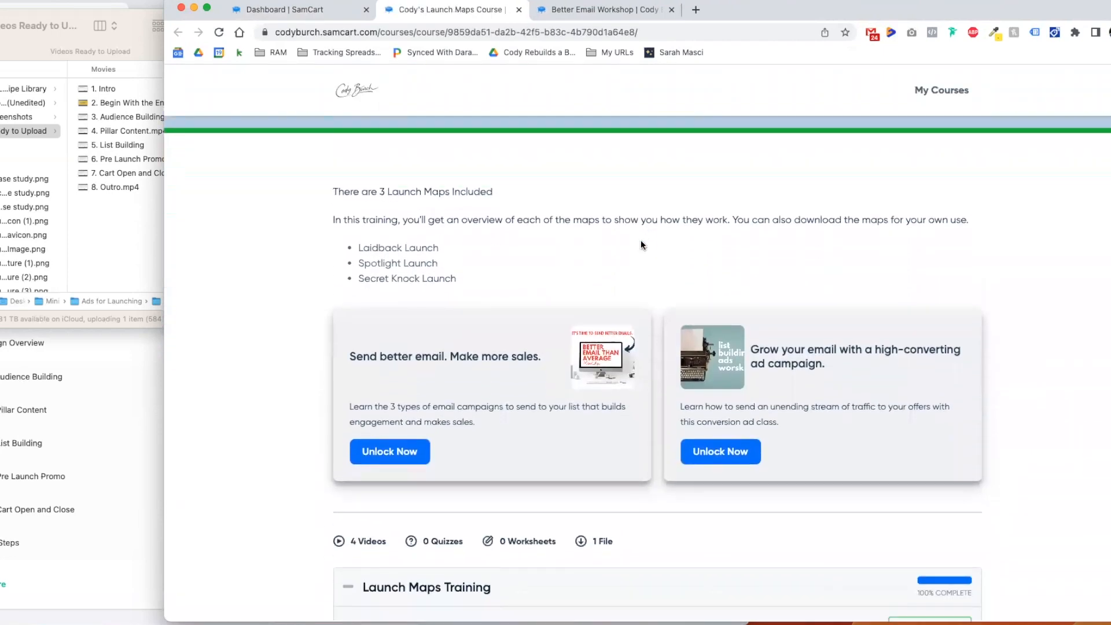
scroll(630, 228, up, 5)
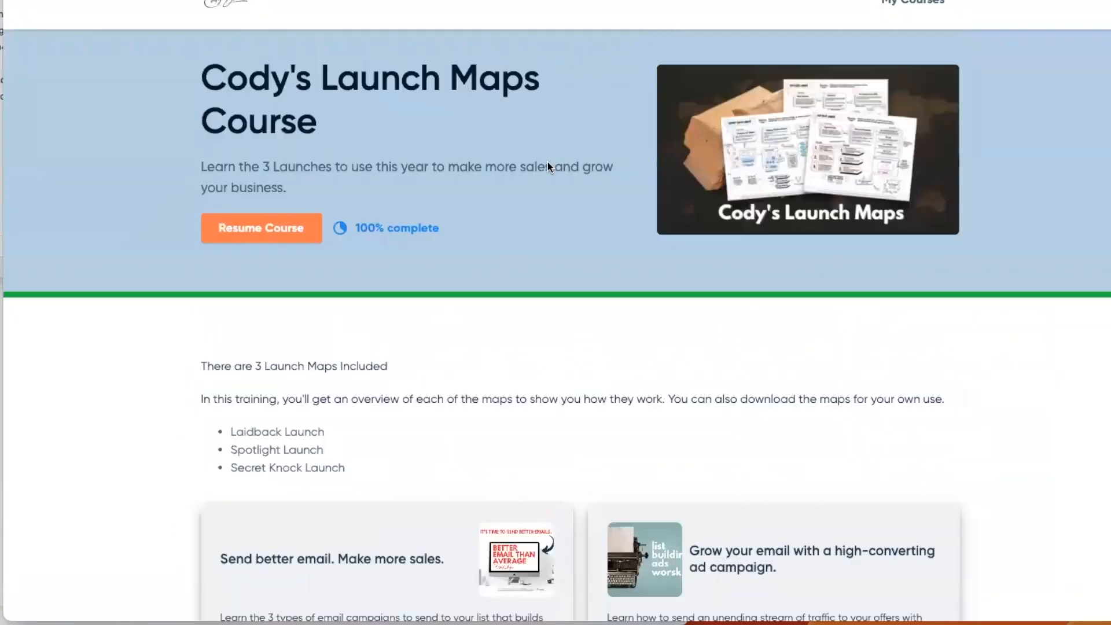
scroll(475, 239, down, 6)
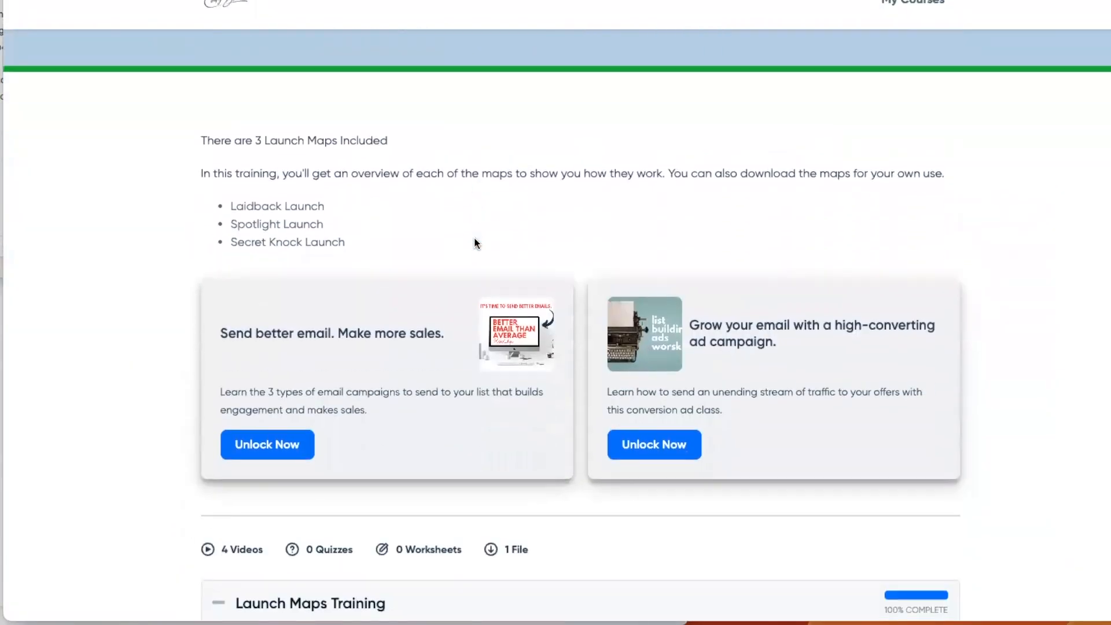
drag(242, 224, 329, 224)
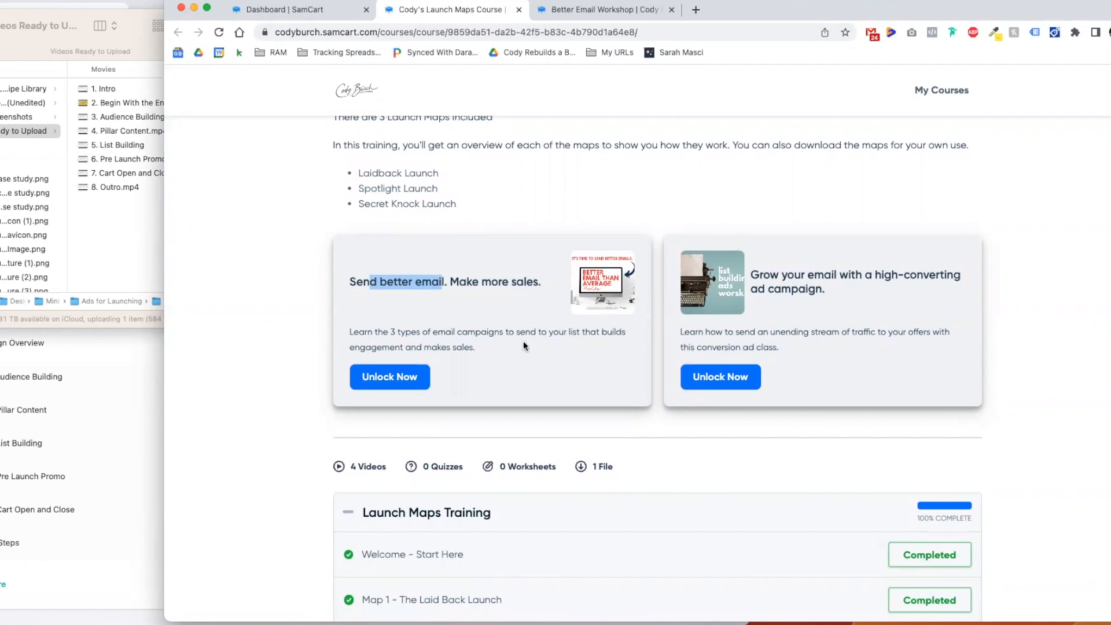
scroll(523, 341, up, 5)
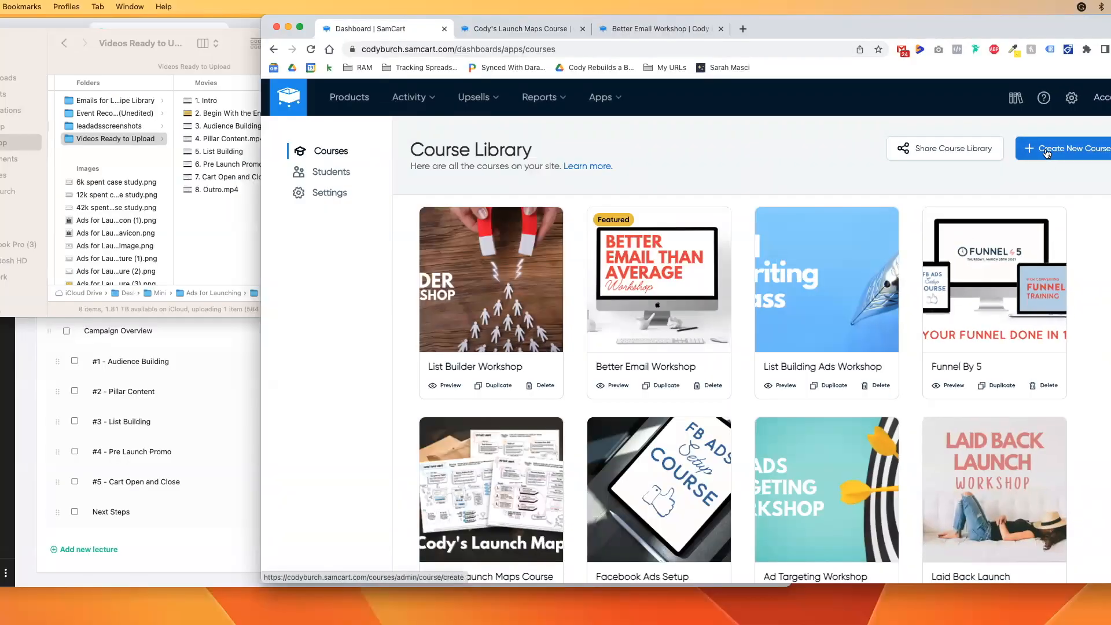
- Check the video files in the Videos Ready to Upload folder and look through the existing course library
click(219, 226)
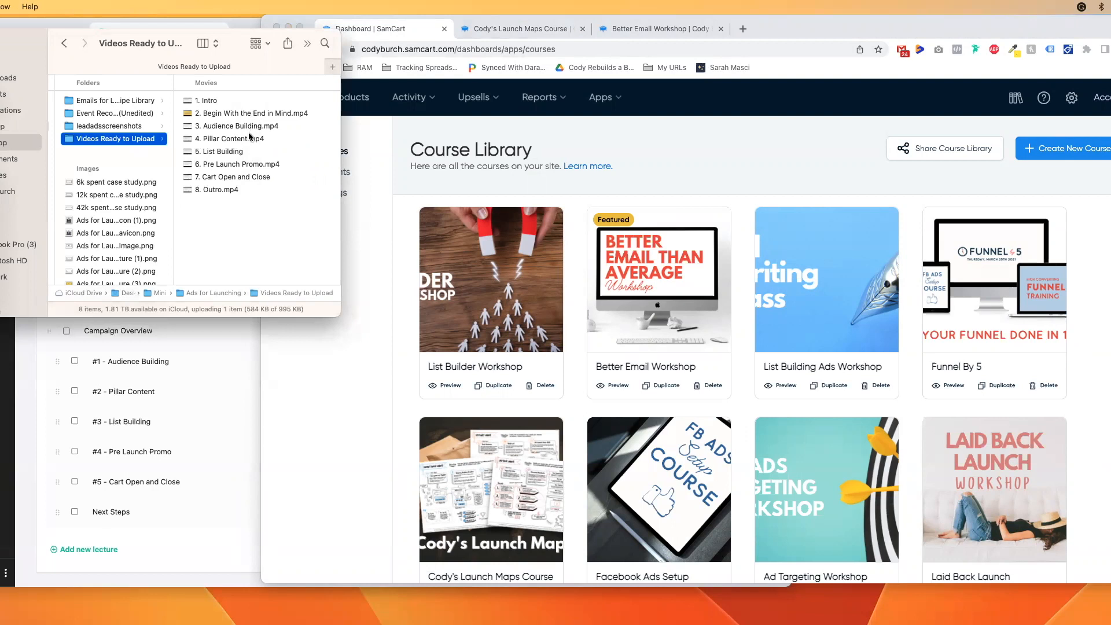
click(1040, 145)
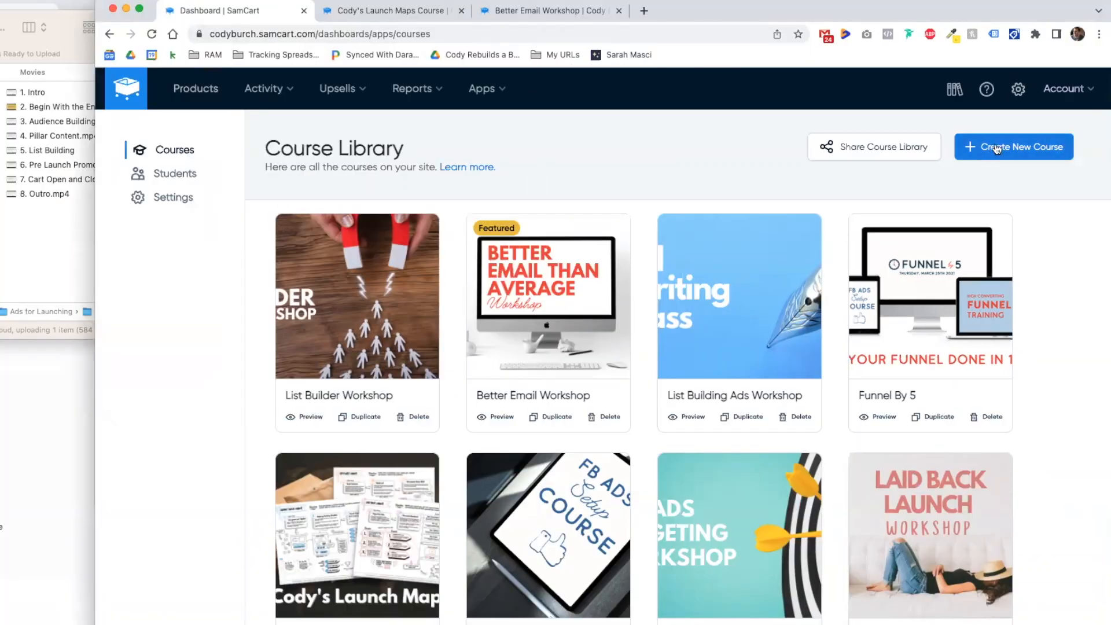
click(611, 109)
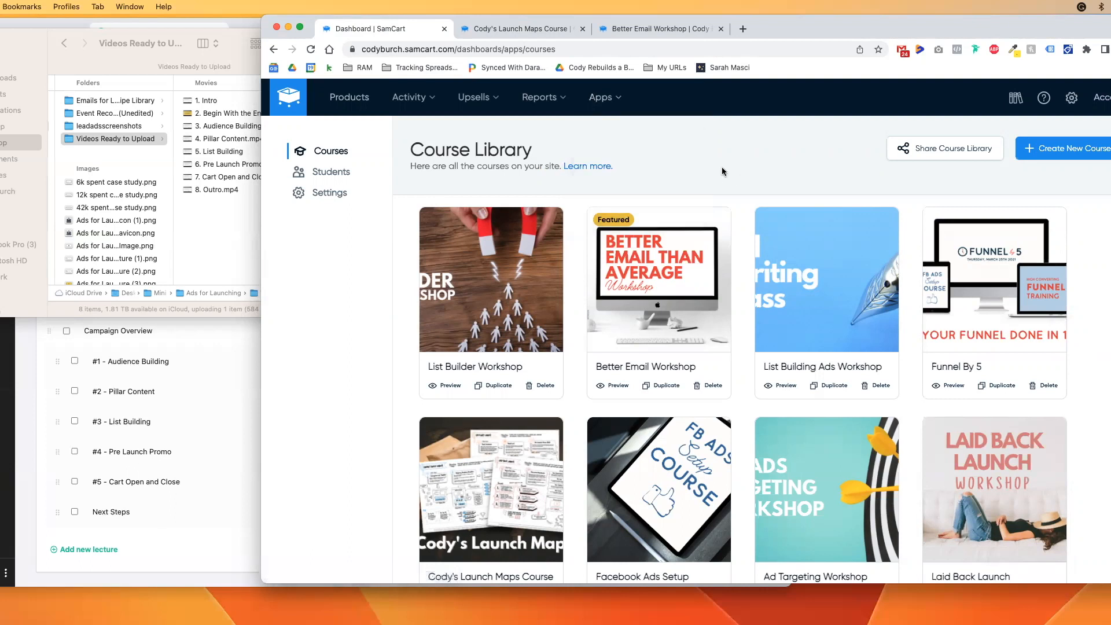
scroll(682, 283, down, 5)
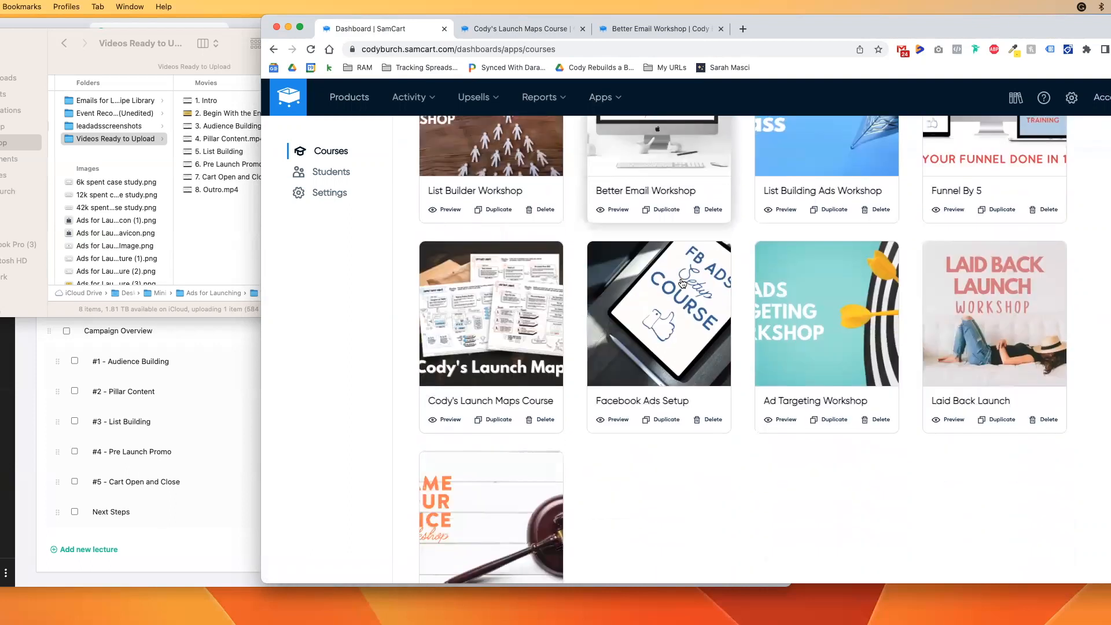
scroll(682, 283, up, 5)
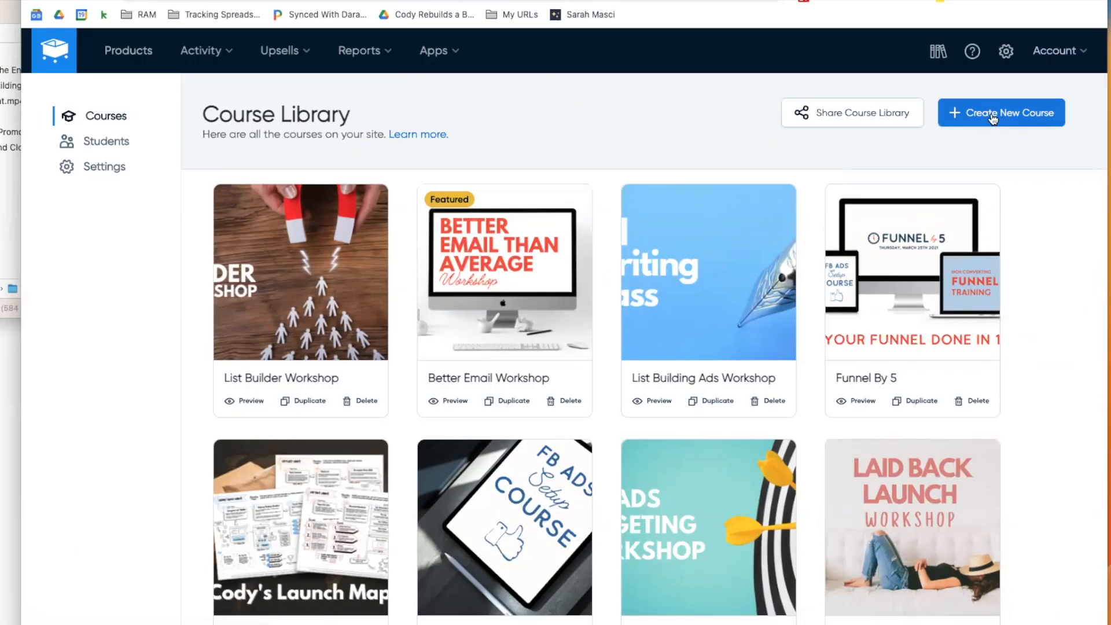
- Create a new course titled "Ads For Launching" with the synopsis "Learn the 5 step process I use to launch a course or membership in any niche."
click(1060, 149)
click(545, 282)
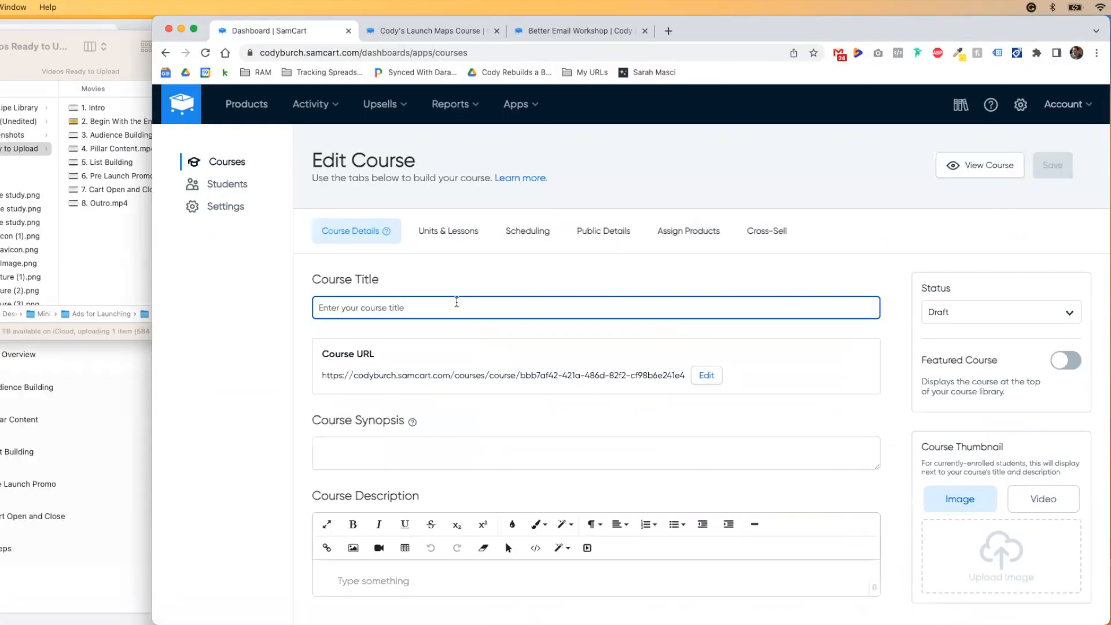
text(Ads For Launching)
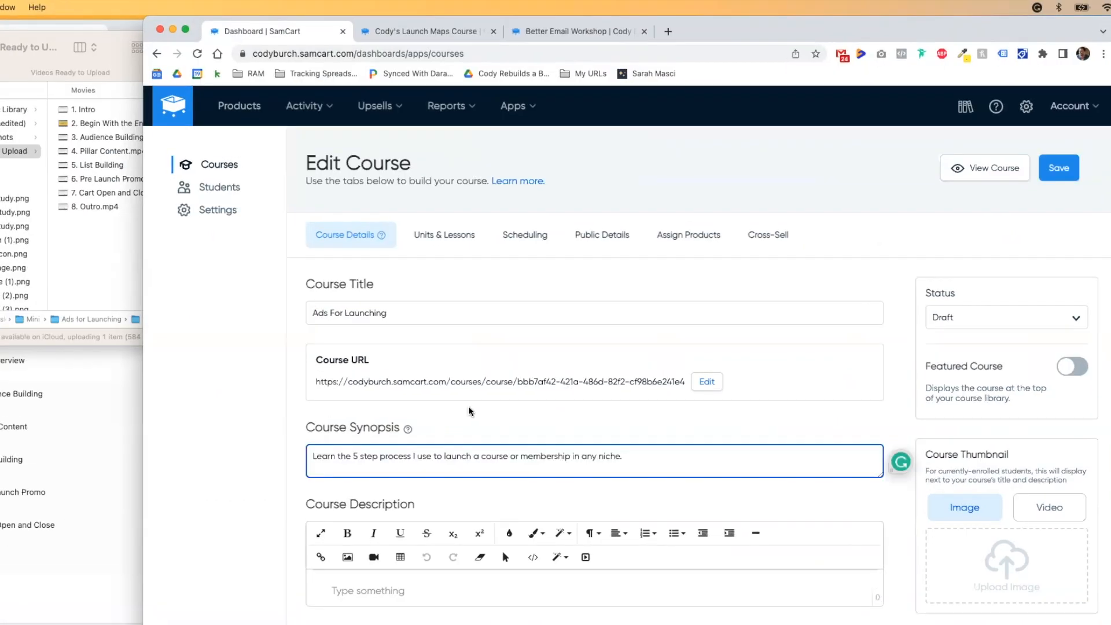
- Upload "Ads for Launching Logo SEO Image.png" to the media library, insert it as the course thumbnail and save the course
scroll(498, 404, down, 1)
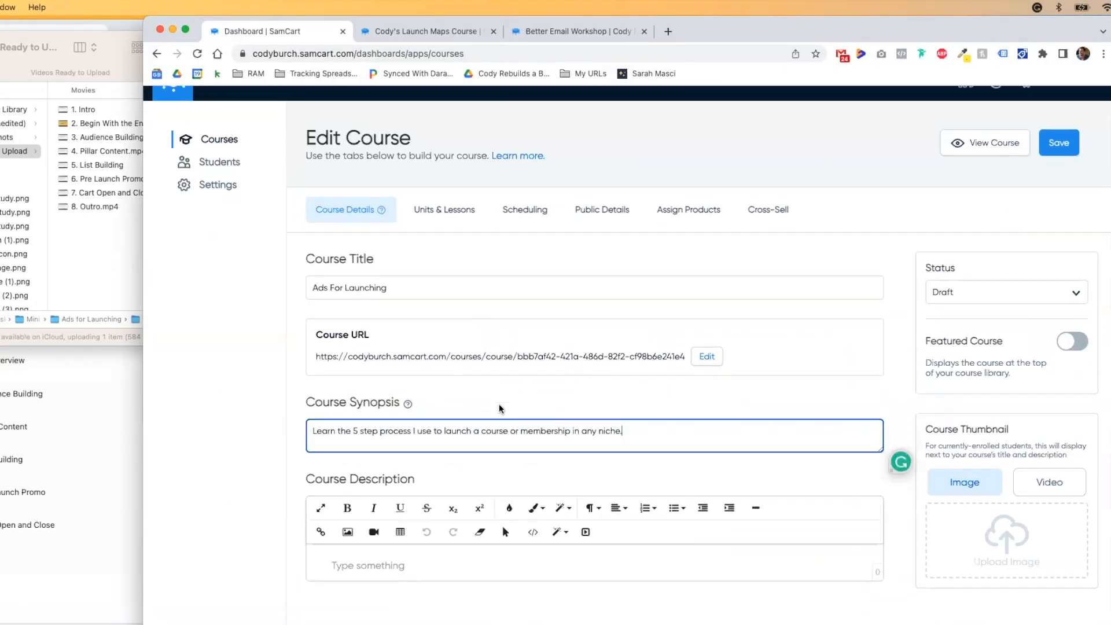
scroll(518, 390, down, 1)
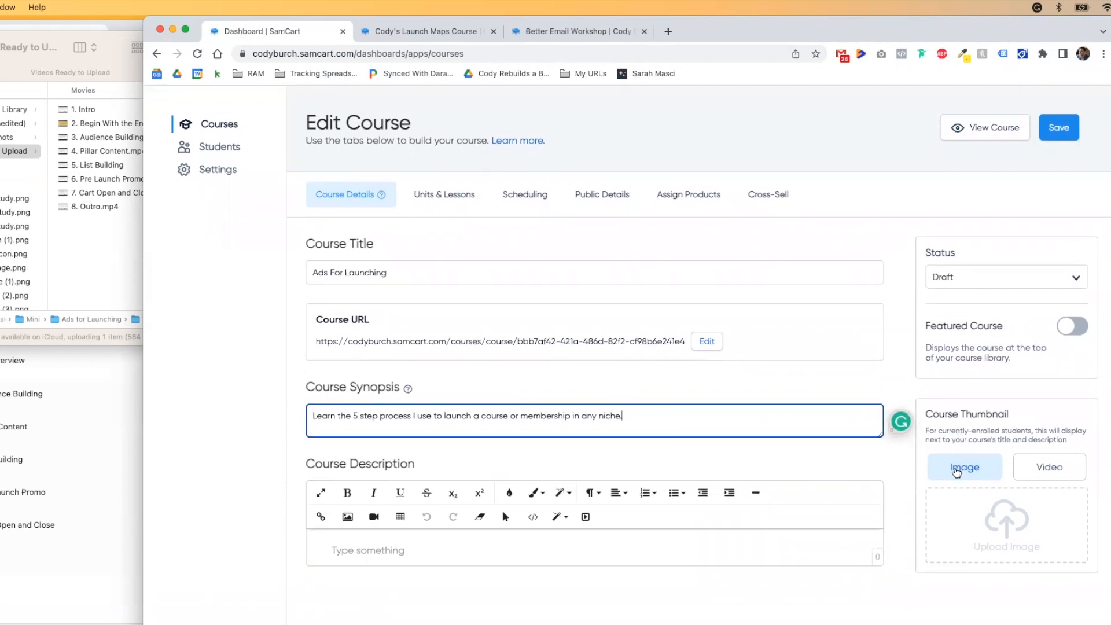
click(1005, 524)
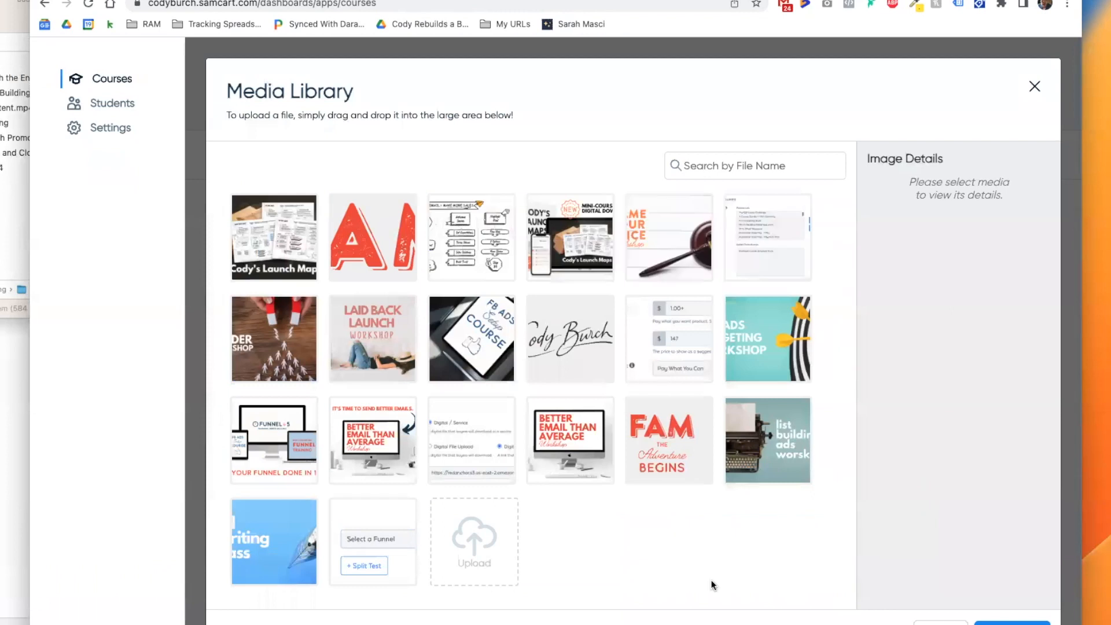
click(7, 266)
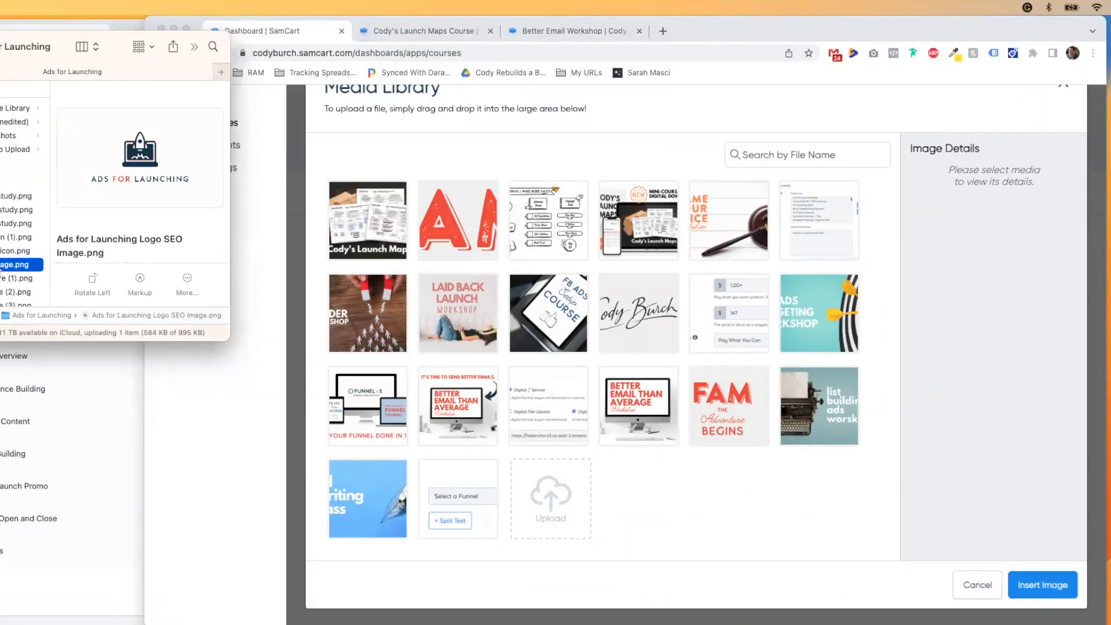
drag(7, 264, 550, 506)
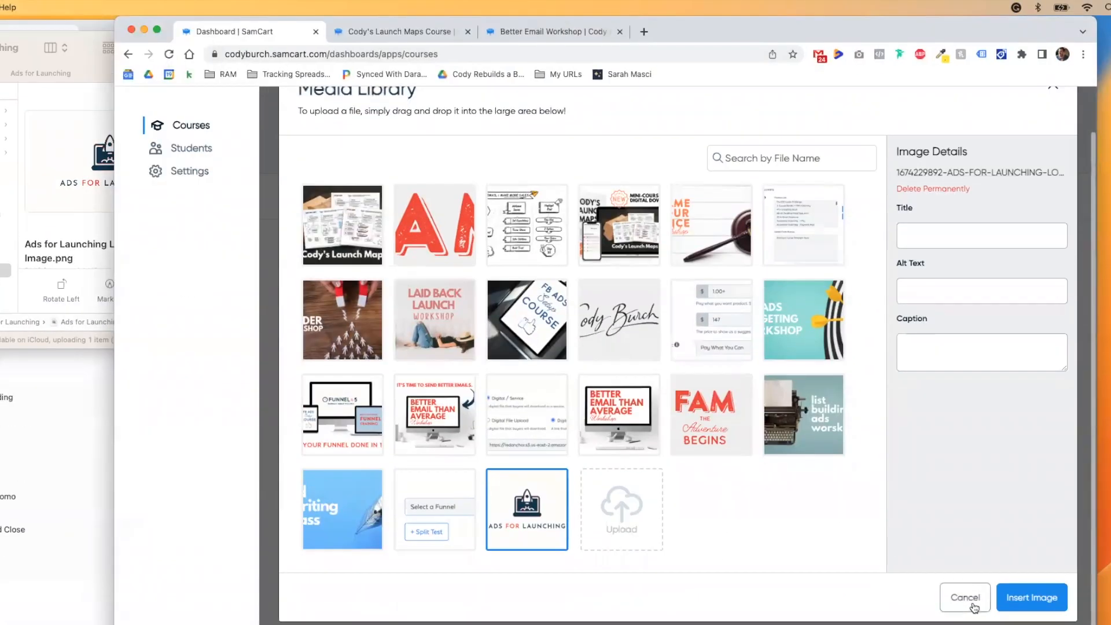
click(966, 598)
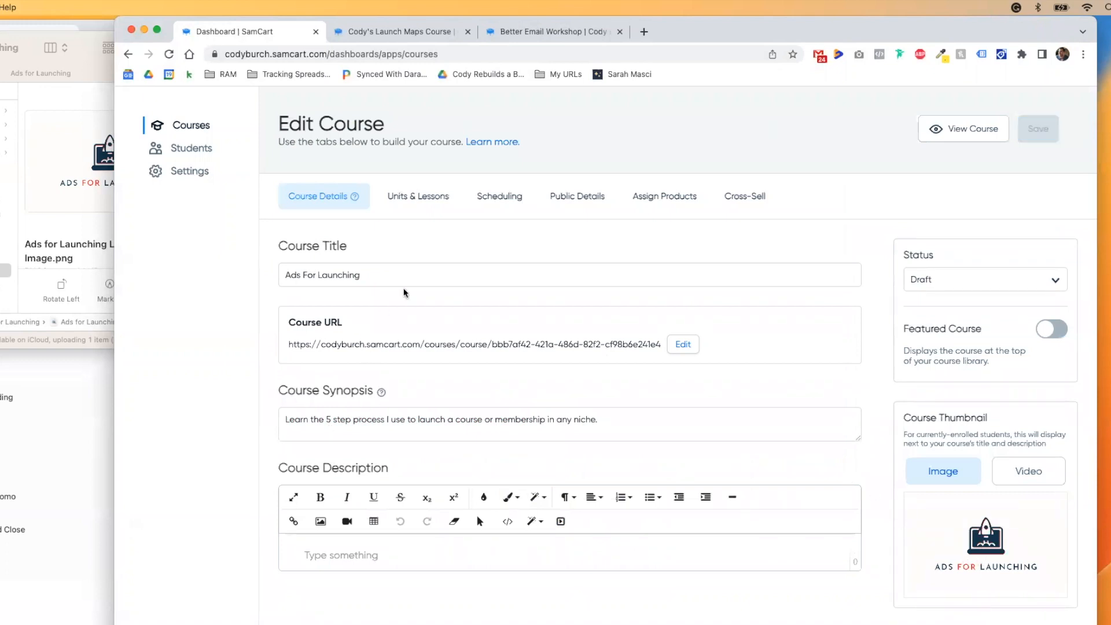
- Create a first unit in the course and title it "Ads for Launching"
click(417, 202)
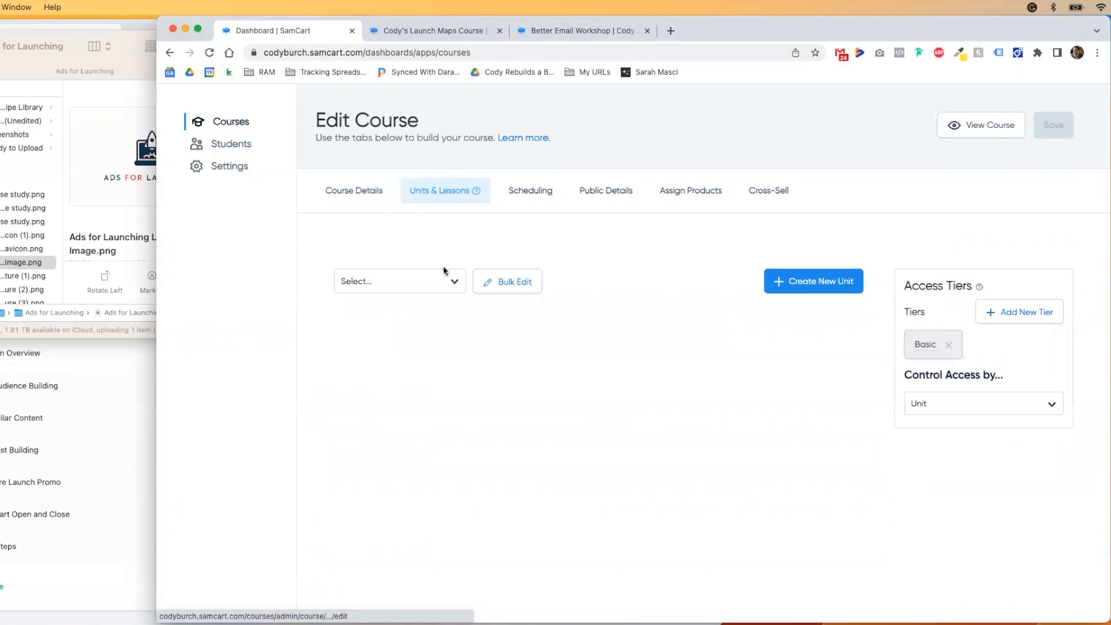
click(805, 281)
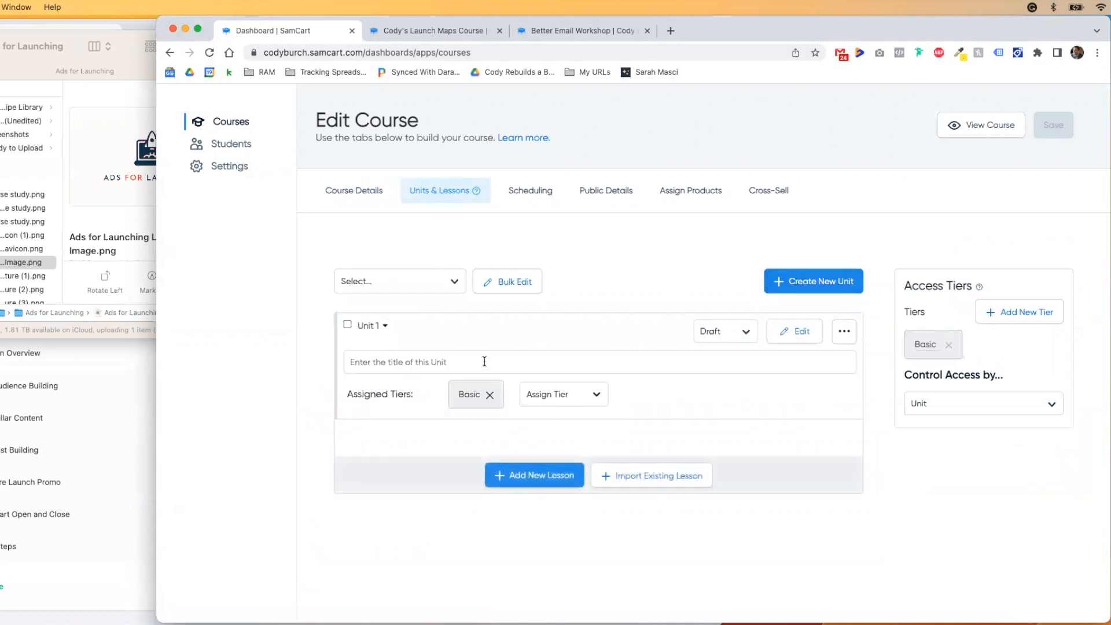
click(483, 361)
text(Ads for Launching)
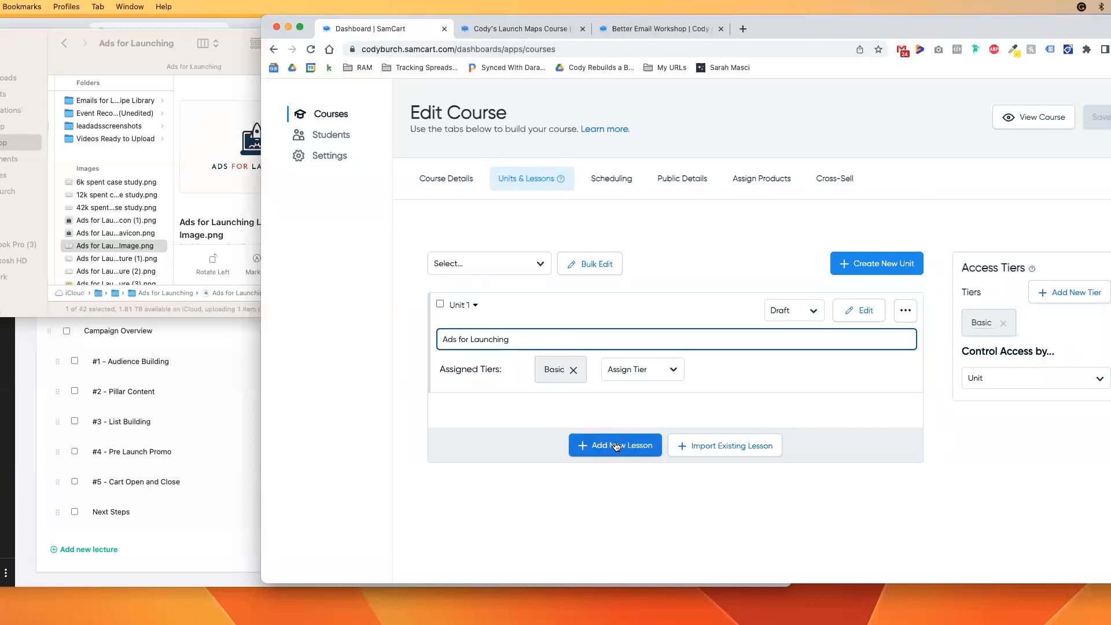
- Show the Videos Ready to Upload folder for reference and add a first lesson titled "Introduction" to the unit
click(144, 139)
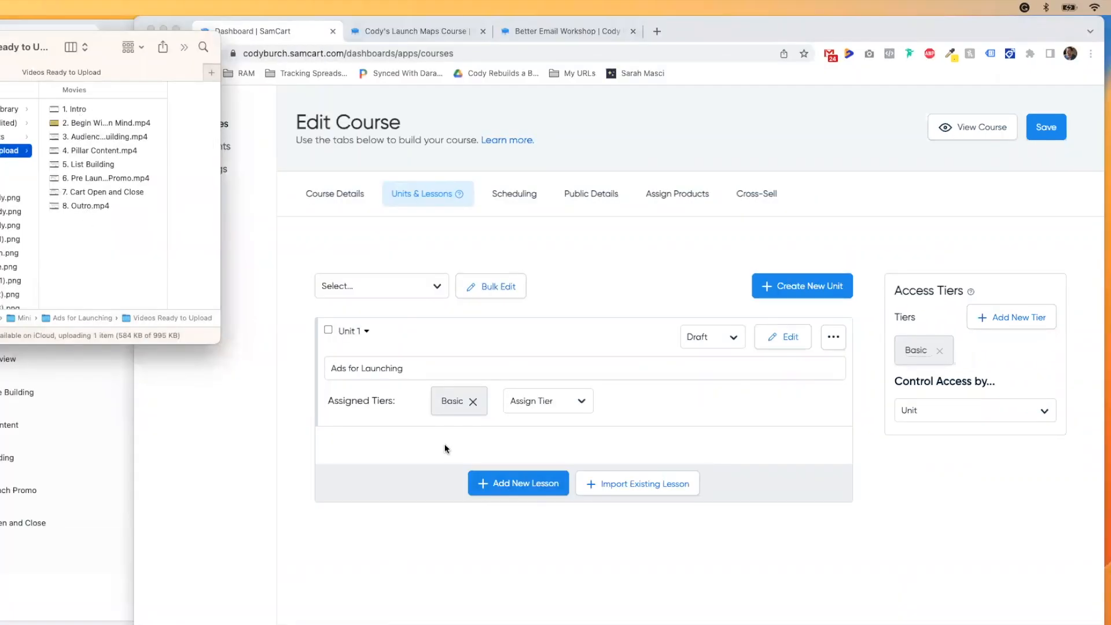
click(519, 487)
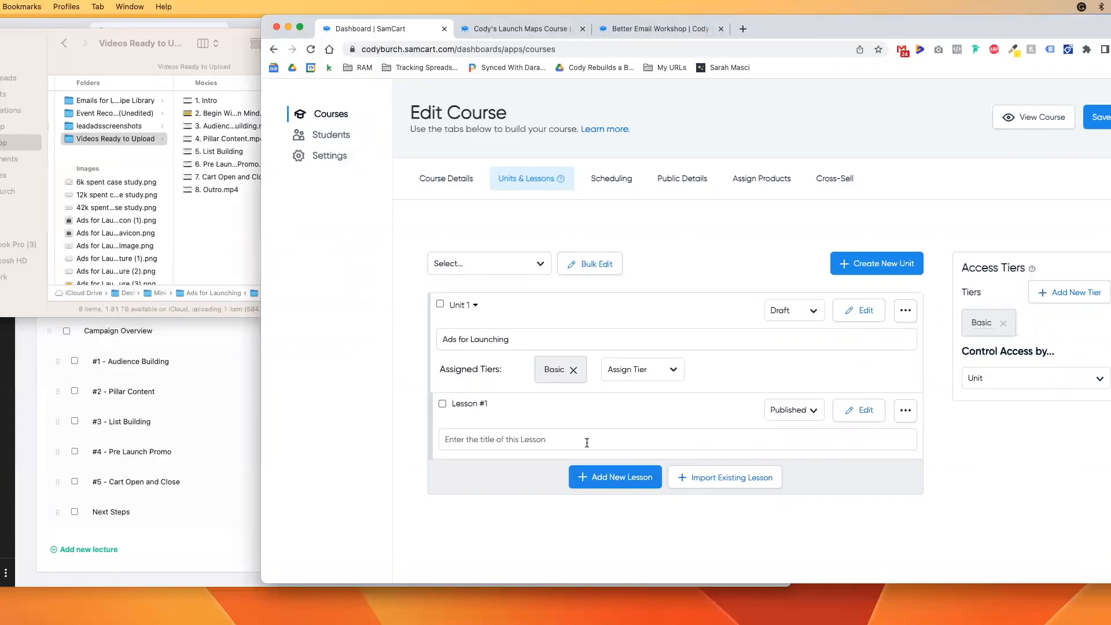
click(587, 442)
drag(162, 47, 101, 47)
click(598, 438)
text(Introduc)
text(tion)
- Add lessons 2 to 5 to the unit, titled "Begin With the End in Mind", "Audience Building", "Pillar Content" and "List Building"
click(615, 477)
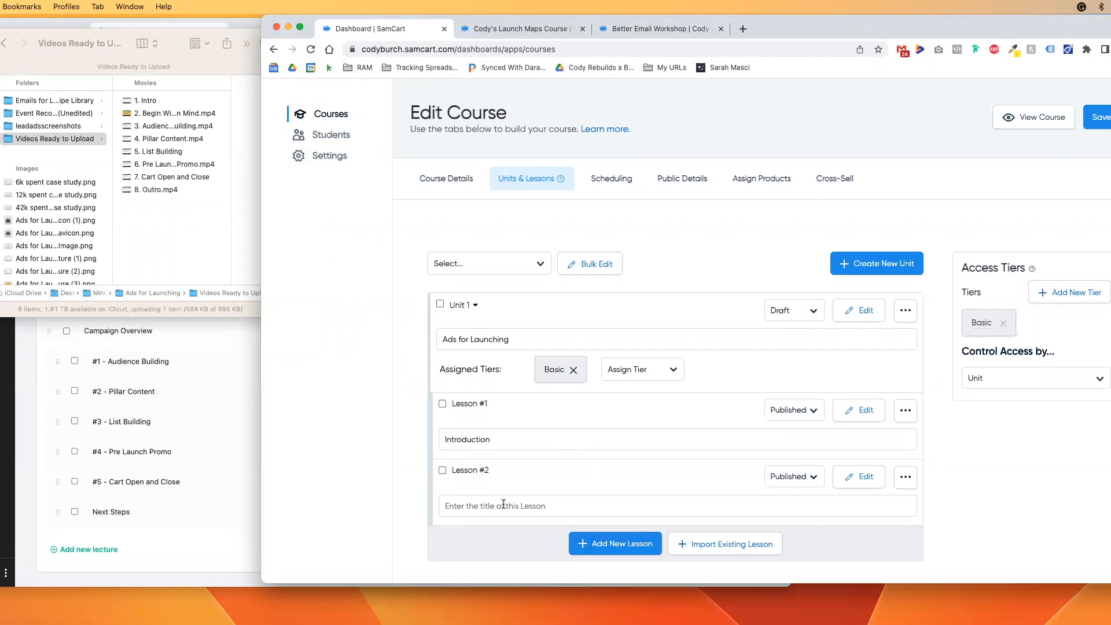
click(503, 505)
text(Begin With the End in Mind)
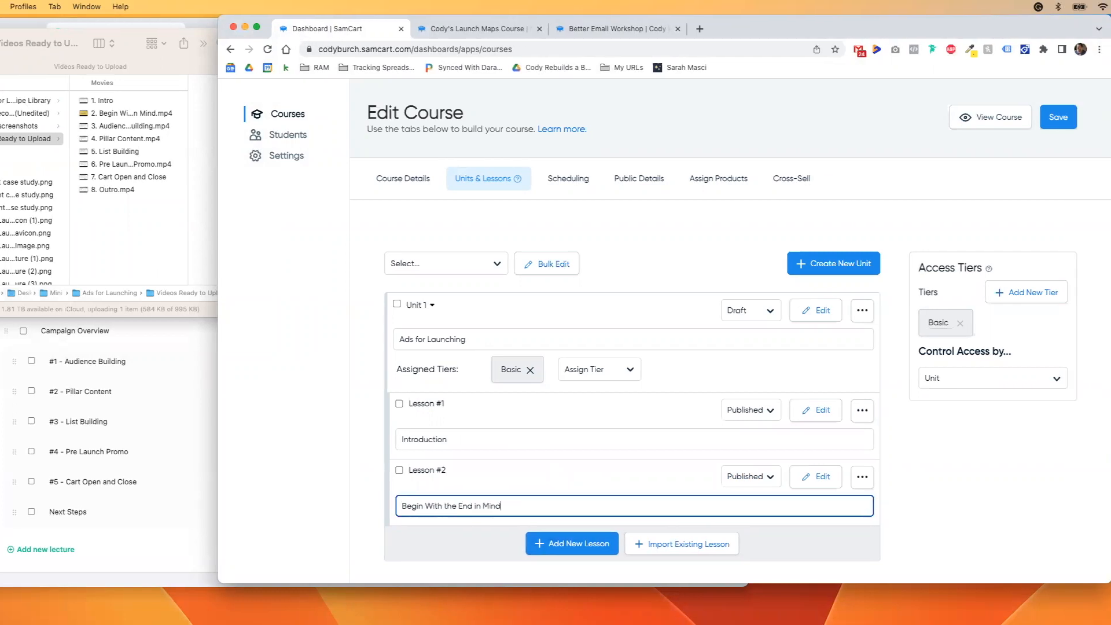
key(Return)
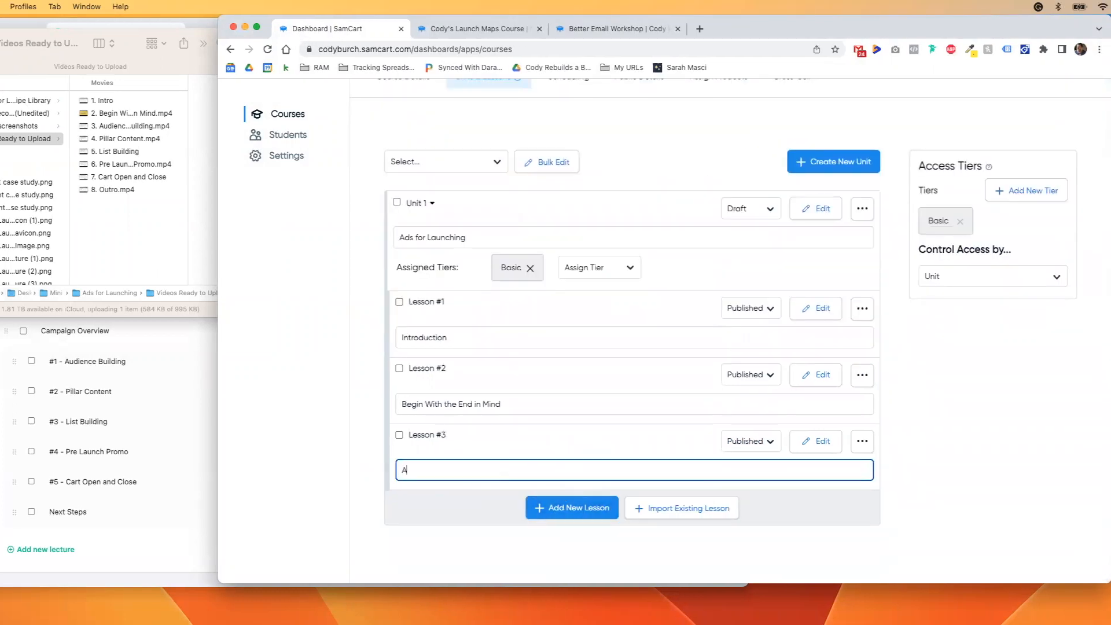
text(Audience Building)
key(Return)
text(Pillar Content)
key(Return)
text(List Building)
- Add lessons 6 to 8 to the unit, titled "Pre Launch Promotion", "Cart Open and Close" and "Outro"
key(Return)
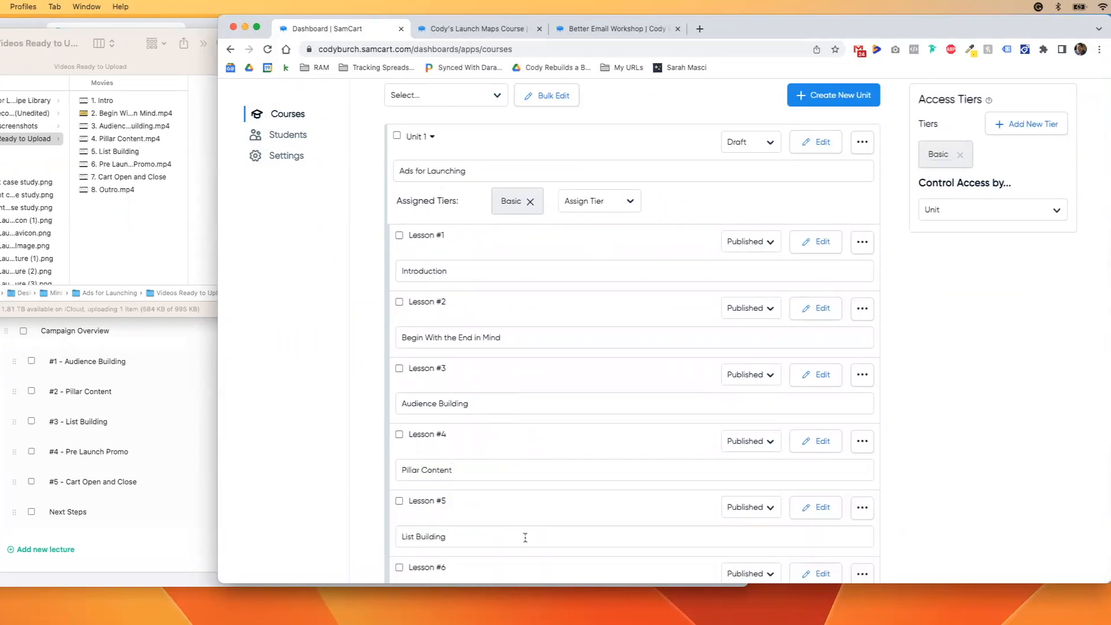
text(Pre Launch Promotion)
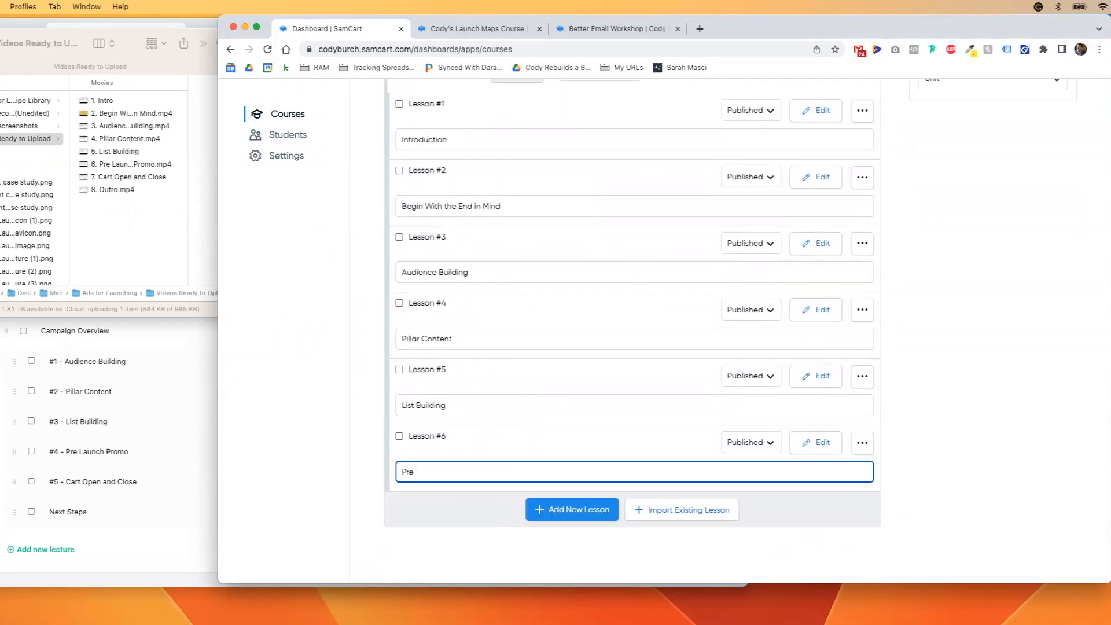
key(Return)
text(Cart Open and Close)
key(Return)
text(Outro)
key(Return)
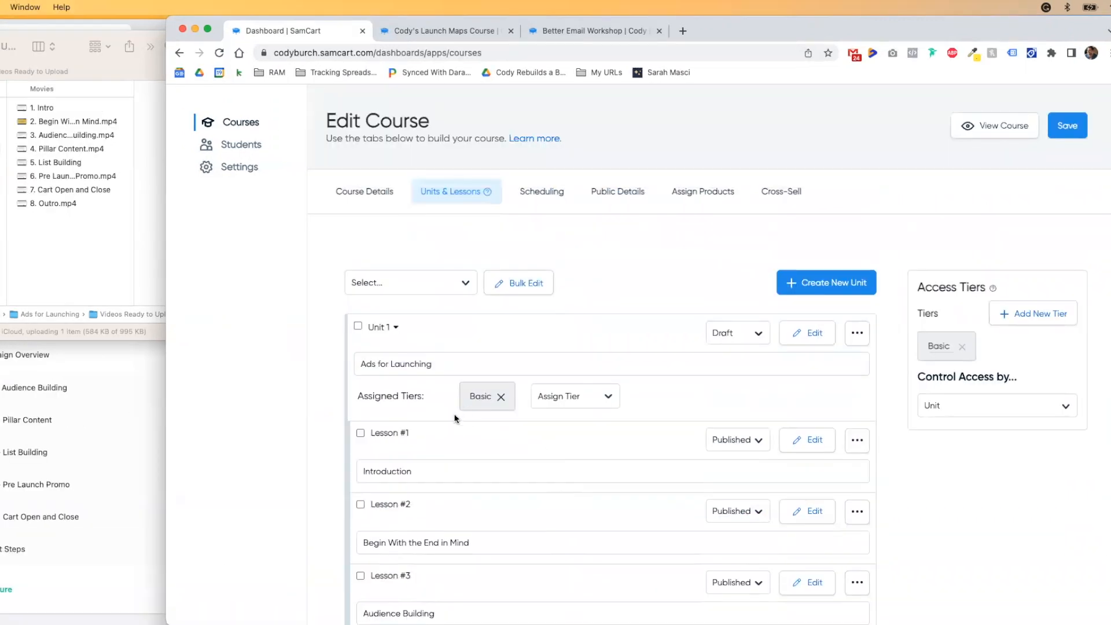
- Open the Introduction lesson for editing and add a video block to its content
scroll(463, 410, down, 2)
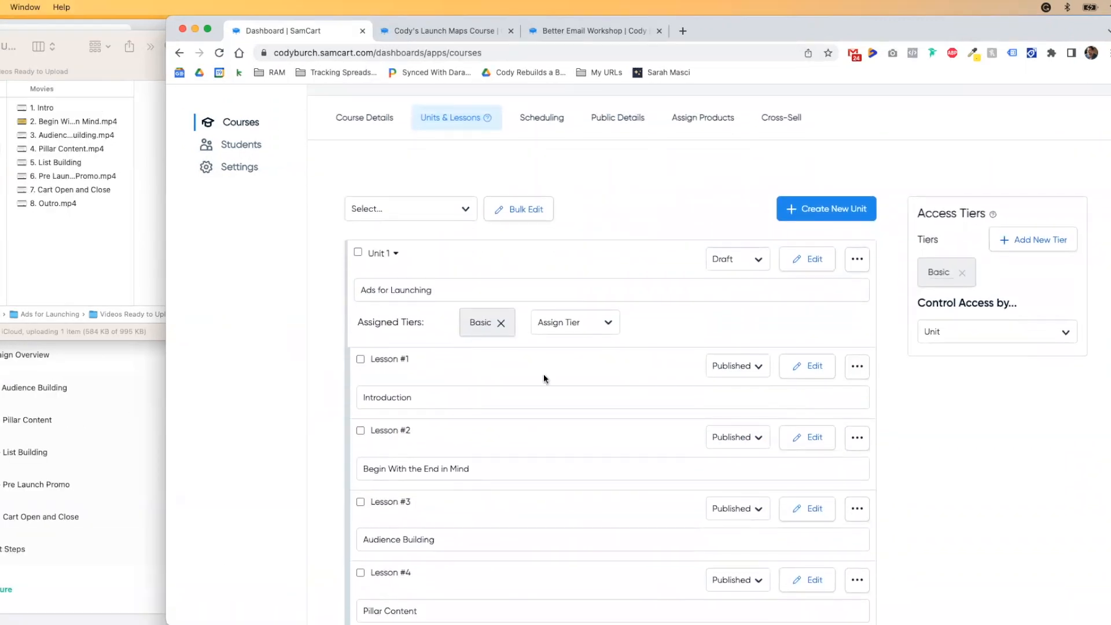
scroll(547, 376, down, 2)
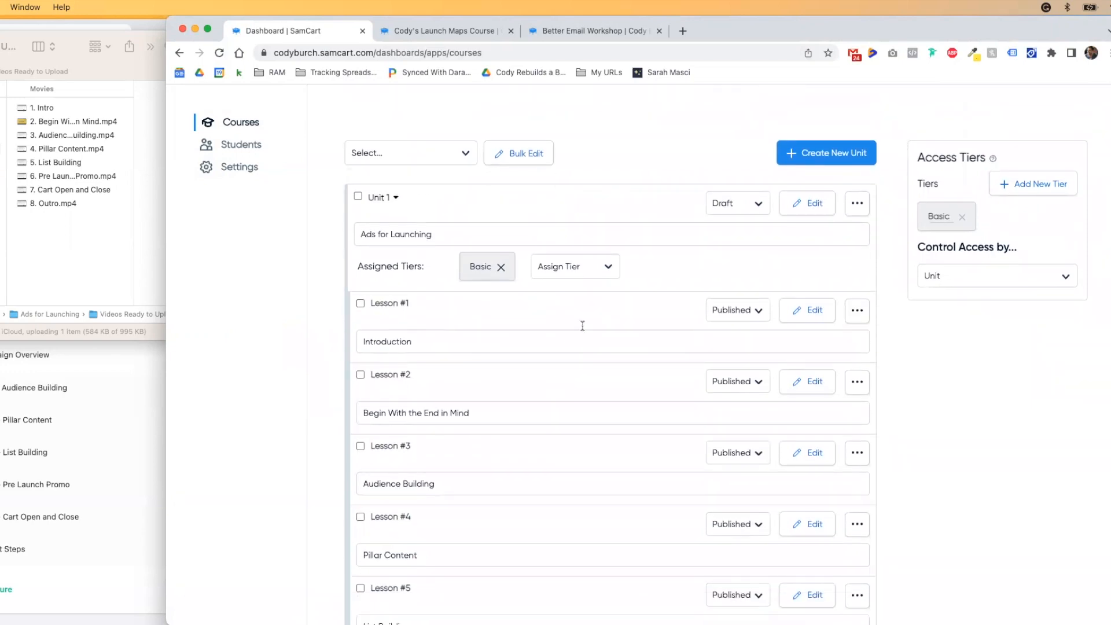
click(810, 314)
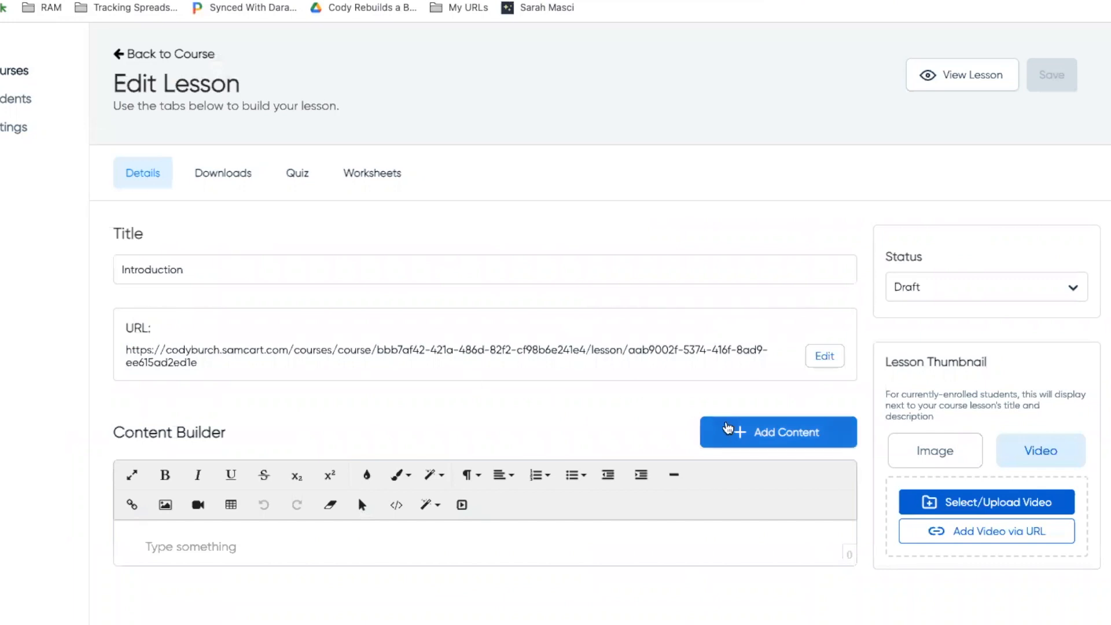
click(726, 429)
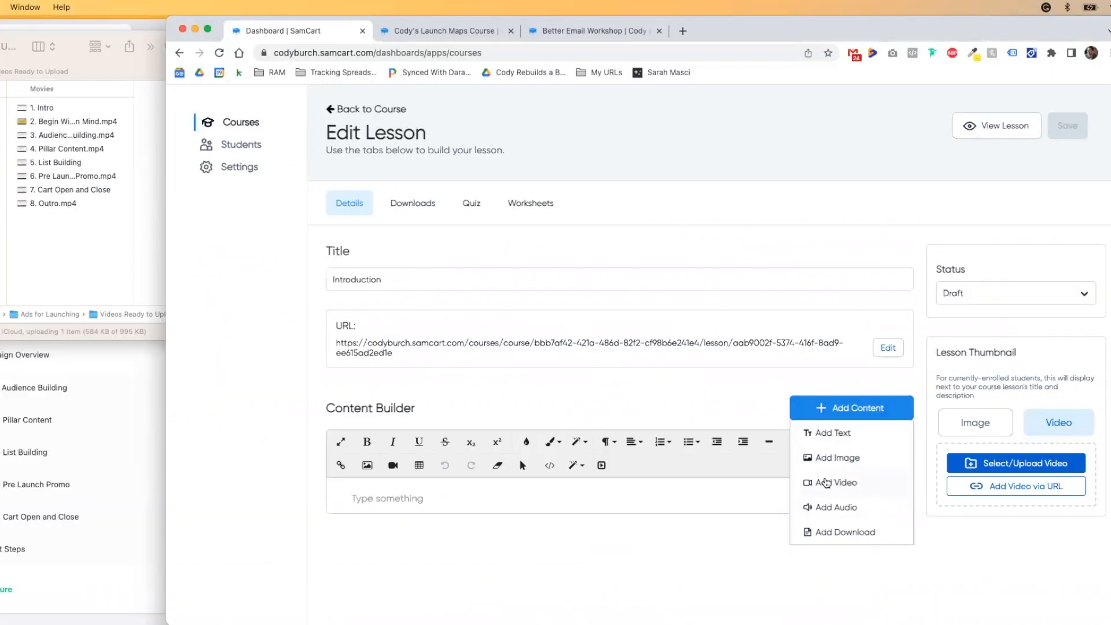
click(826, 482)
- Upload the "1. Intro" video from the Videos Ready to Upload folder and insert it into the Introduction lesson's video block
click(473, 507)
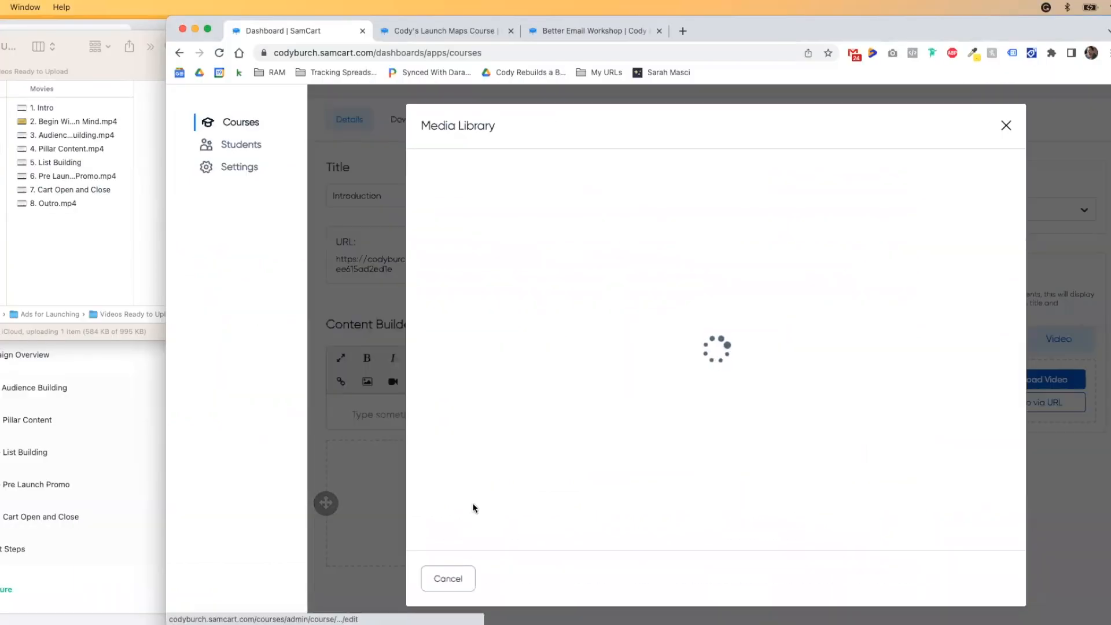
click(474, 254)
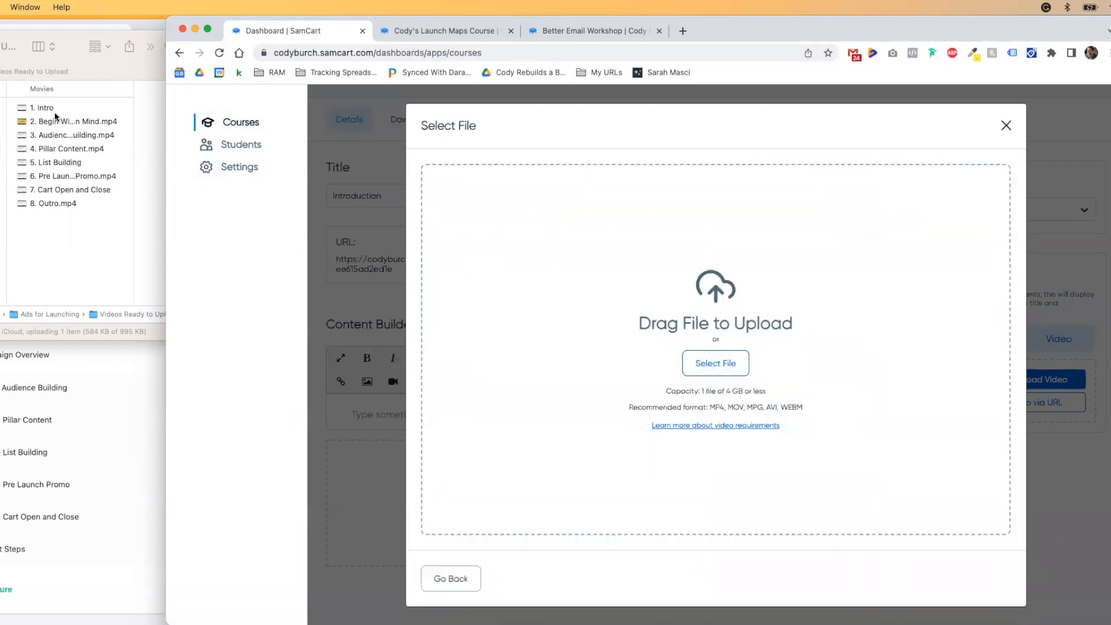
drag(44, 108, 617, 461)
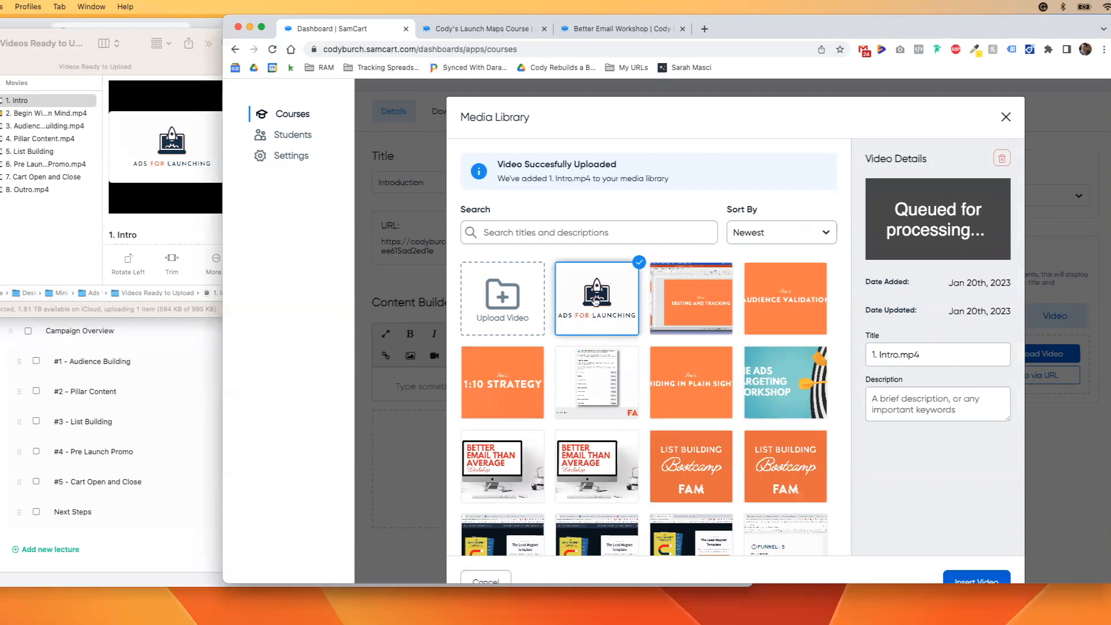
scroll(654, 428, down, 2)
click(998, 539)
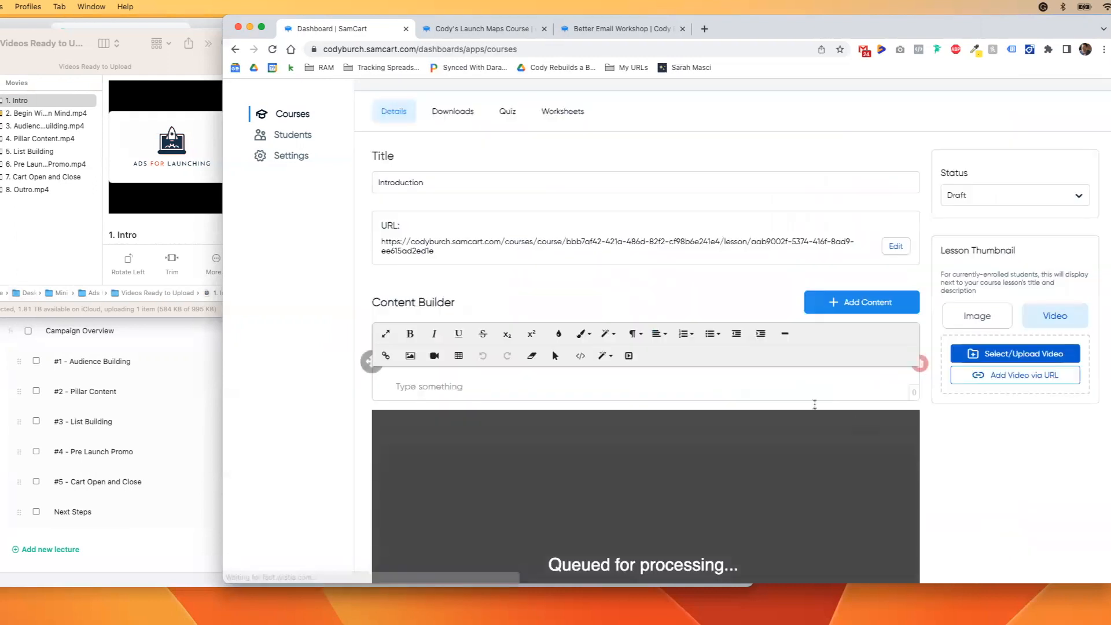
scroll(544, 533, down, 3)
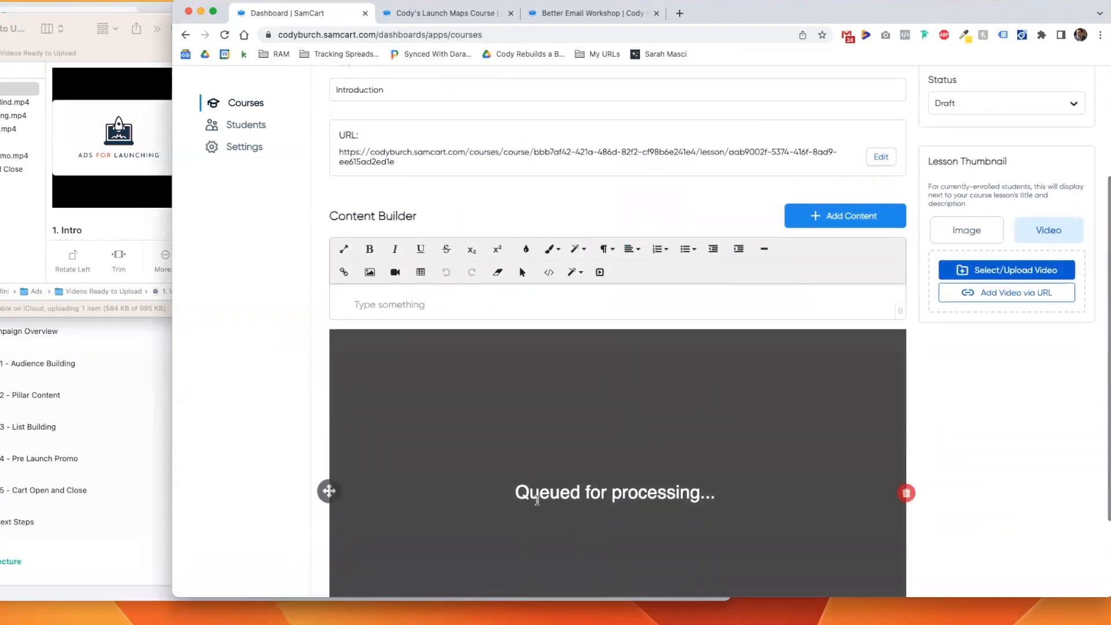
- Set the Introduction lesson's status to Published and save the lesson
scroll(564, 469, up, 2)
scroll(567, 460, up, 2)
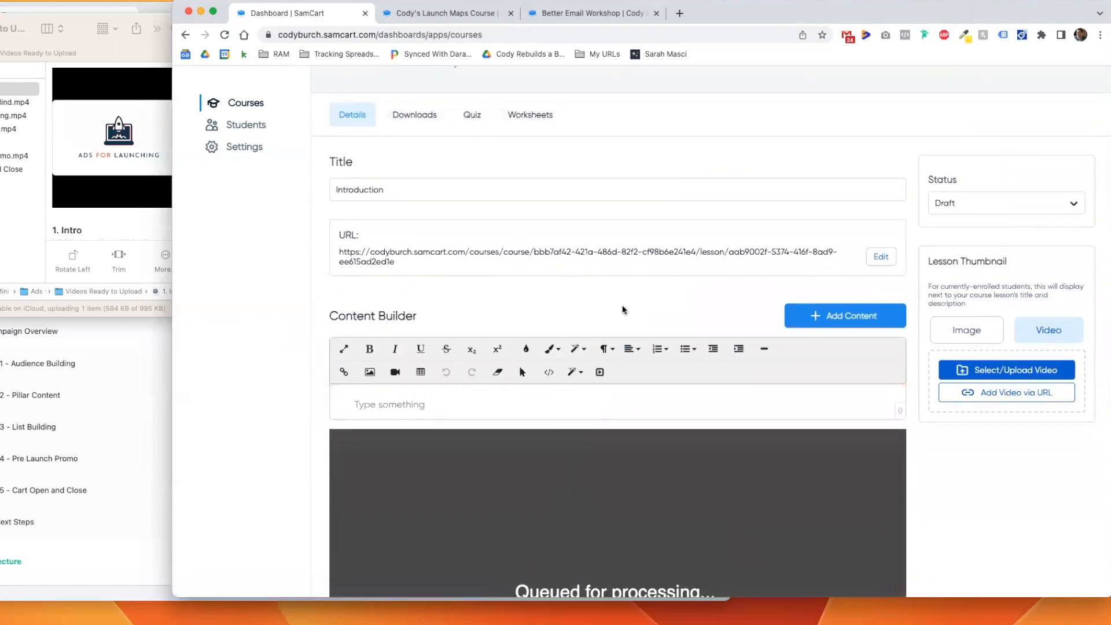
click(975, 202)
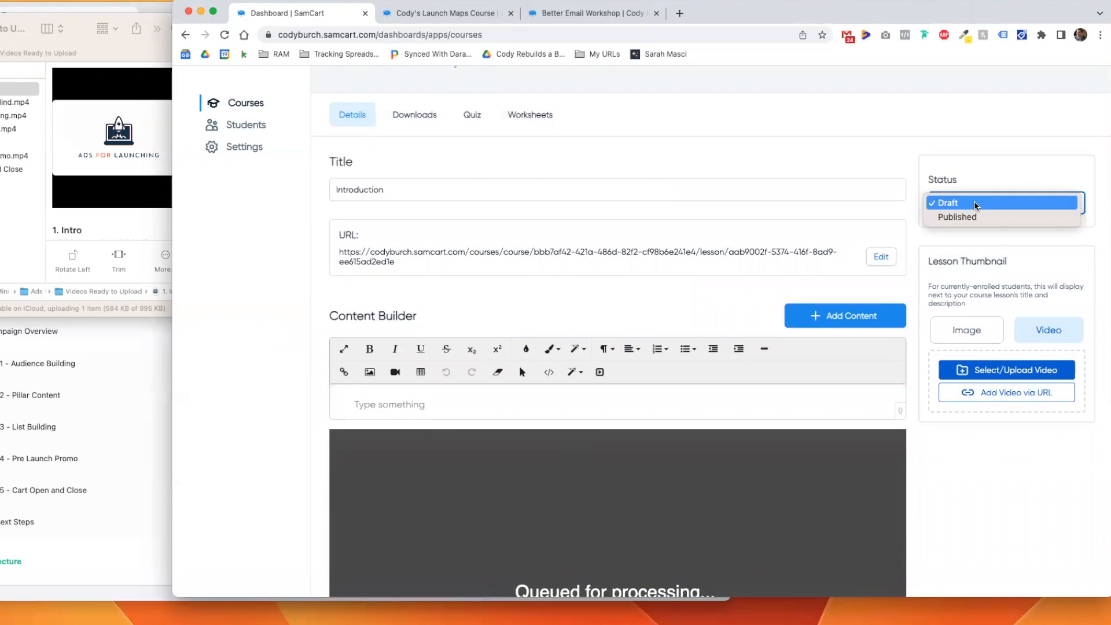
click(973, 214)
scroll(982, 242, up, 3)
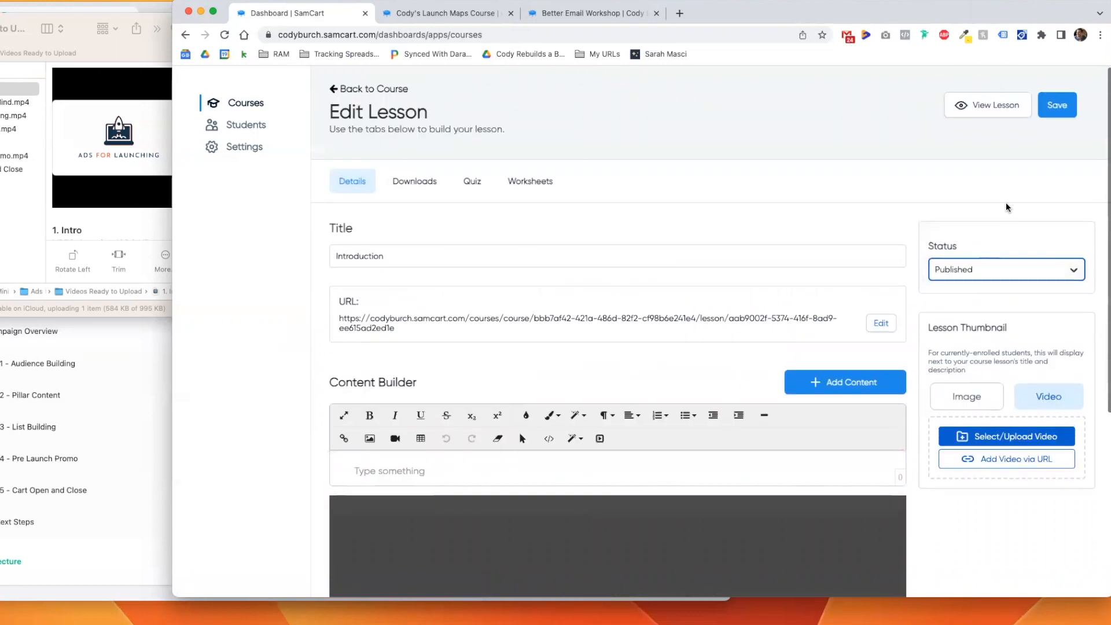
click(1055, 104)
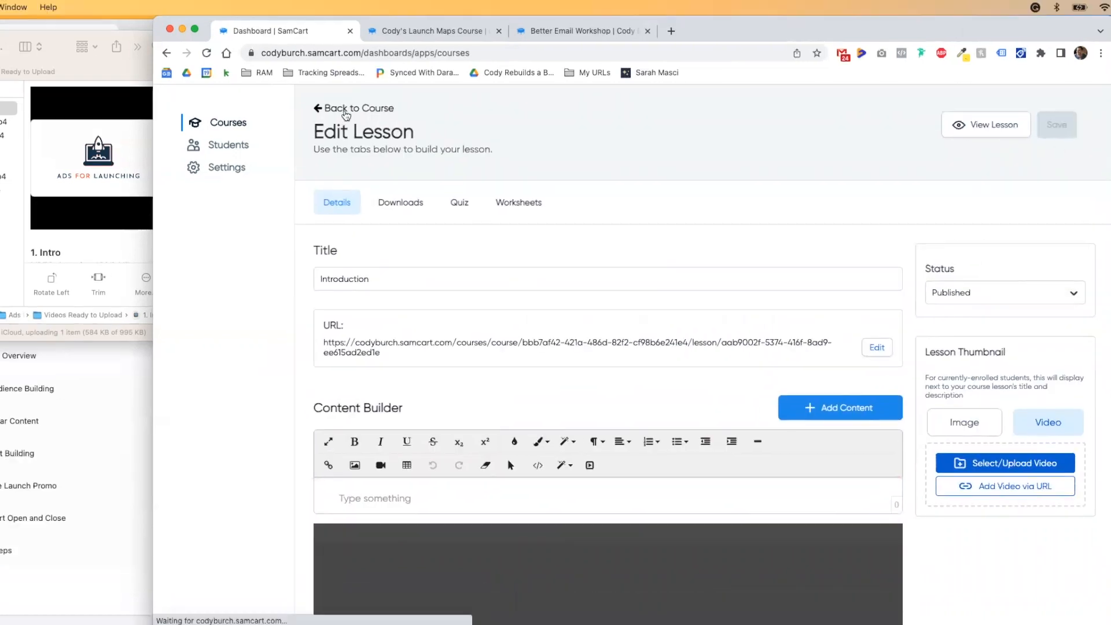
- Return to the course and add a video block to the "Begin With the End in Mind" lesson
click(346, 110)
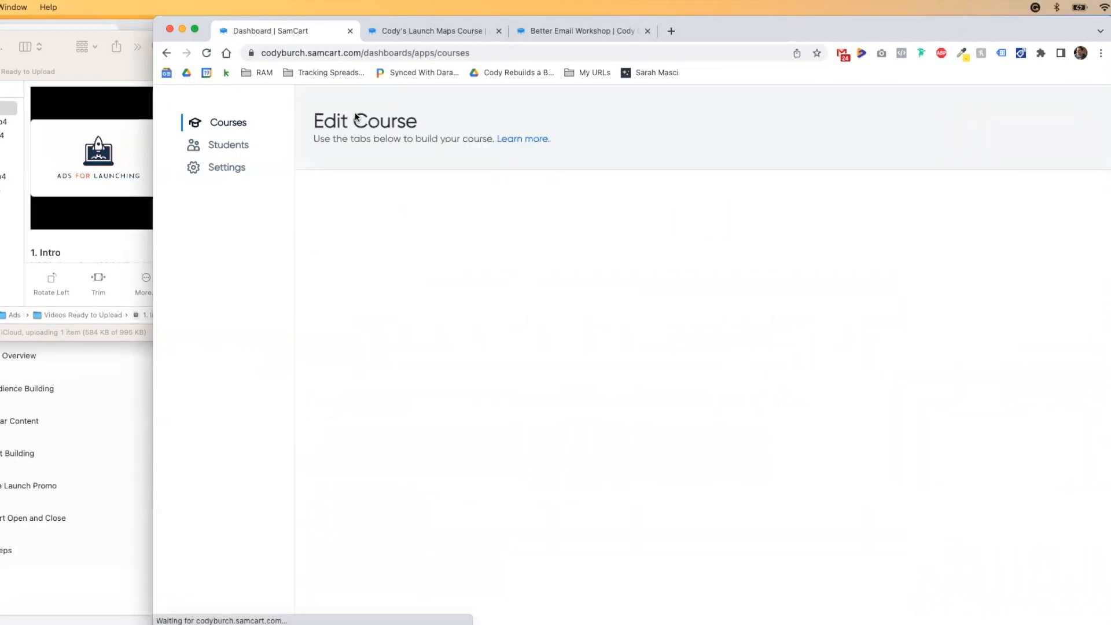
scroll(505, 330, down, 2)
scroll(505, 331, down, 2)
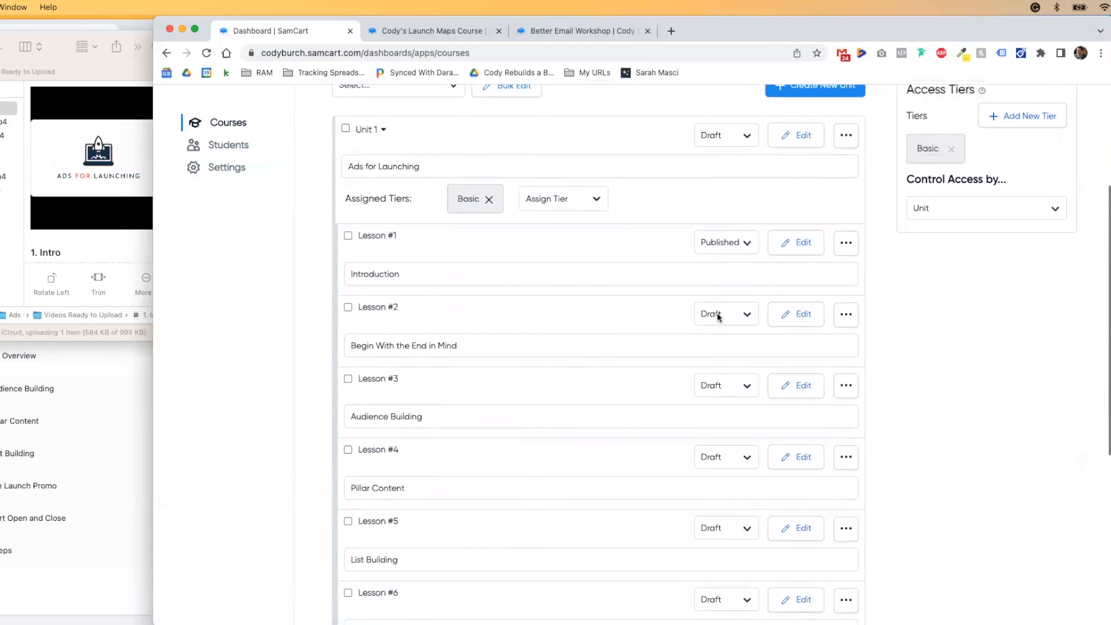
click(790, 313)
click(827, 408)
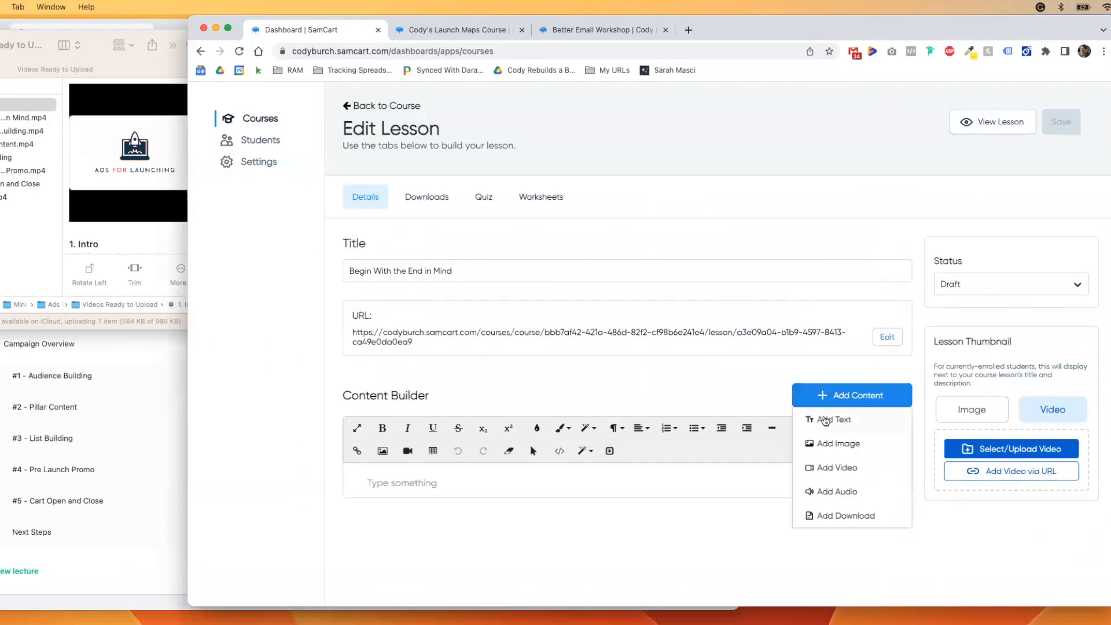
click(832, 482)
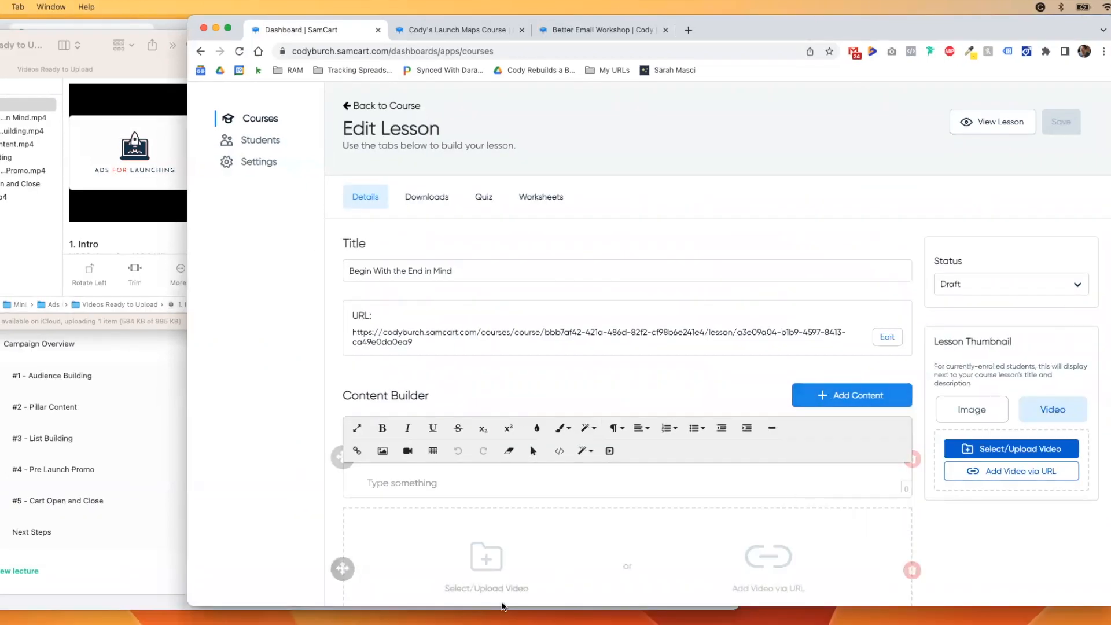
- Upload "2. Begin With the End in Mind.mp4" to the media library for the lesson's video block
click(484, 569)
click(142, 192)
click(7, 118)
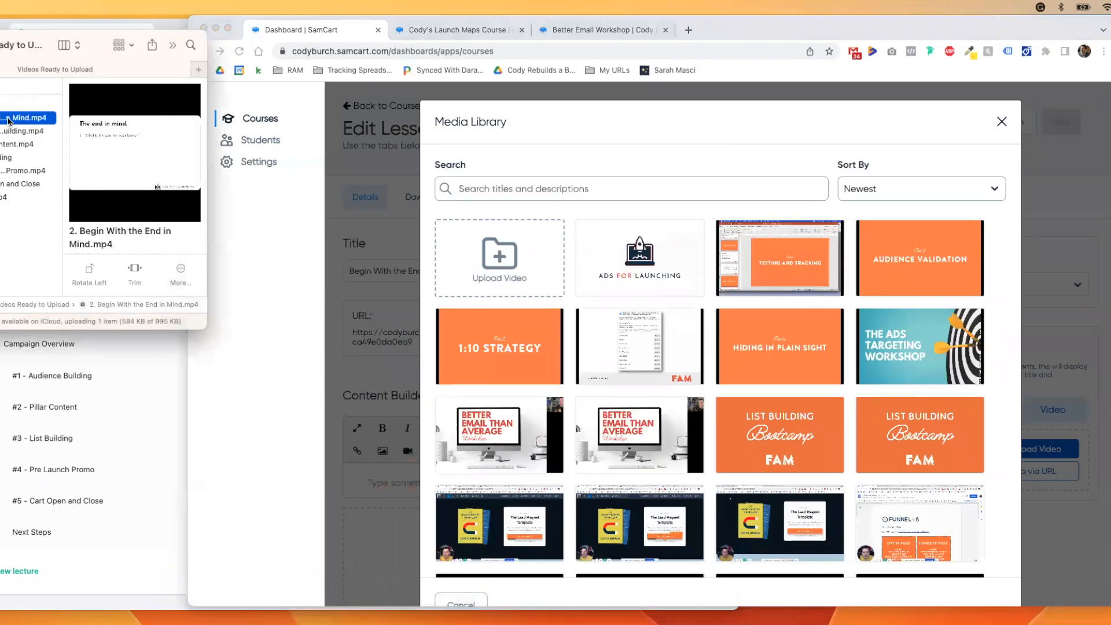
click(495, 258)
click(498, 257)
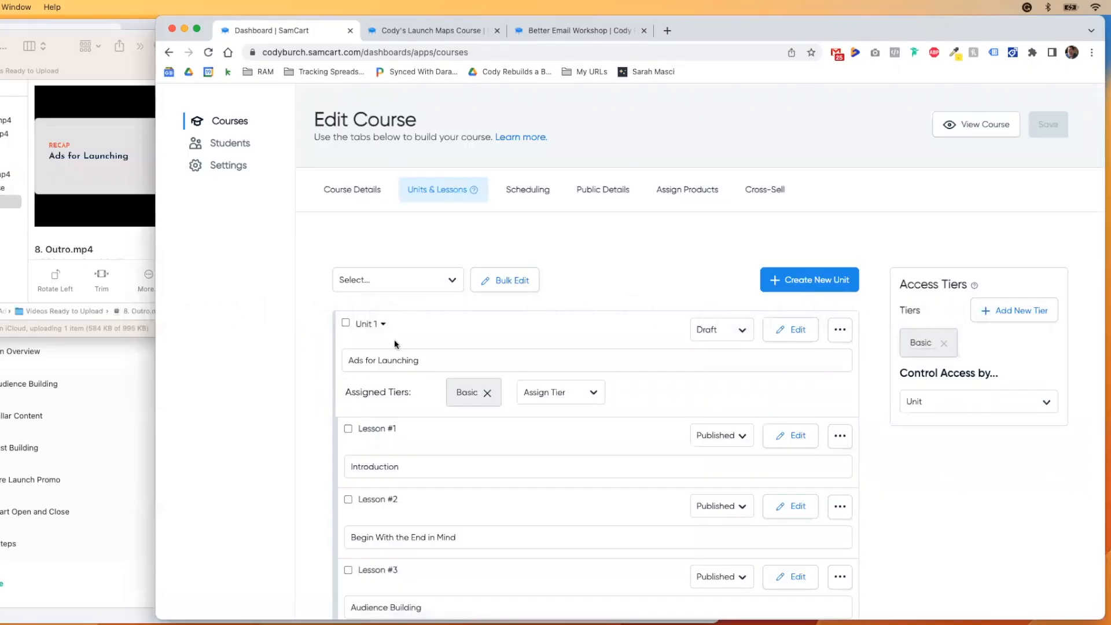
- Delete the untitled draft lesson 9 at the end of the unit
scroll(324, 449, down, 10)
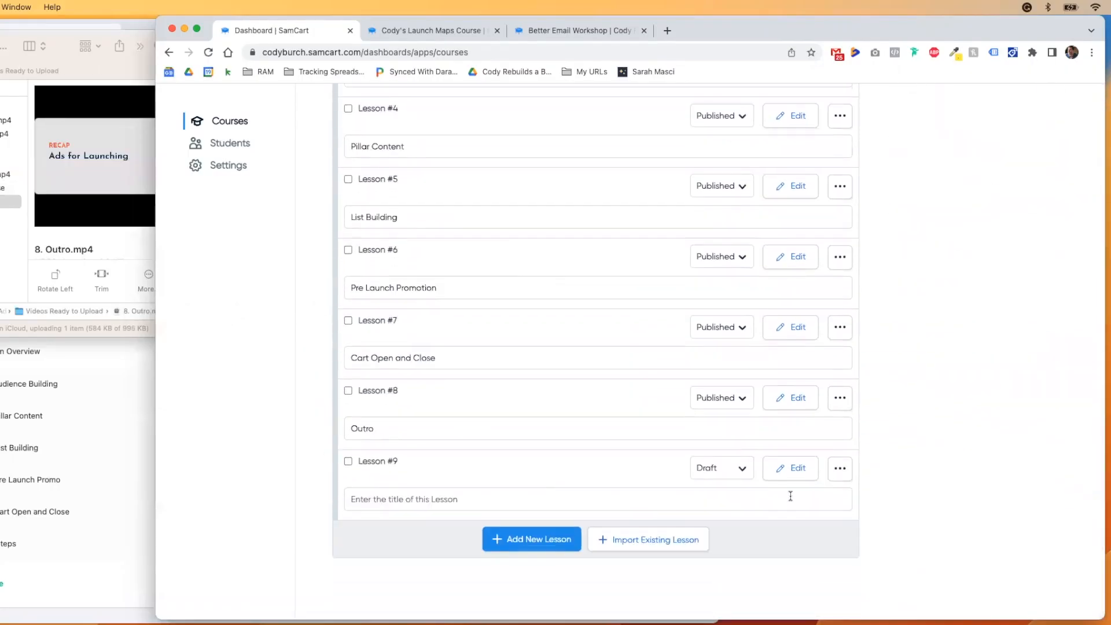
click(839, 468)
click(866, 523)
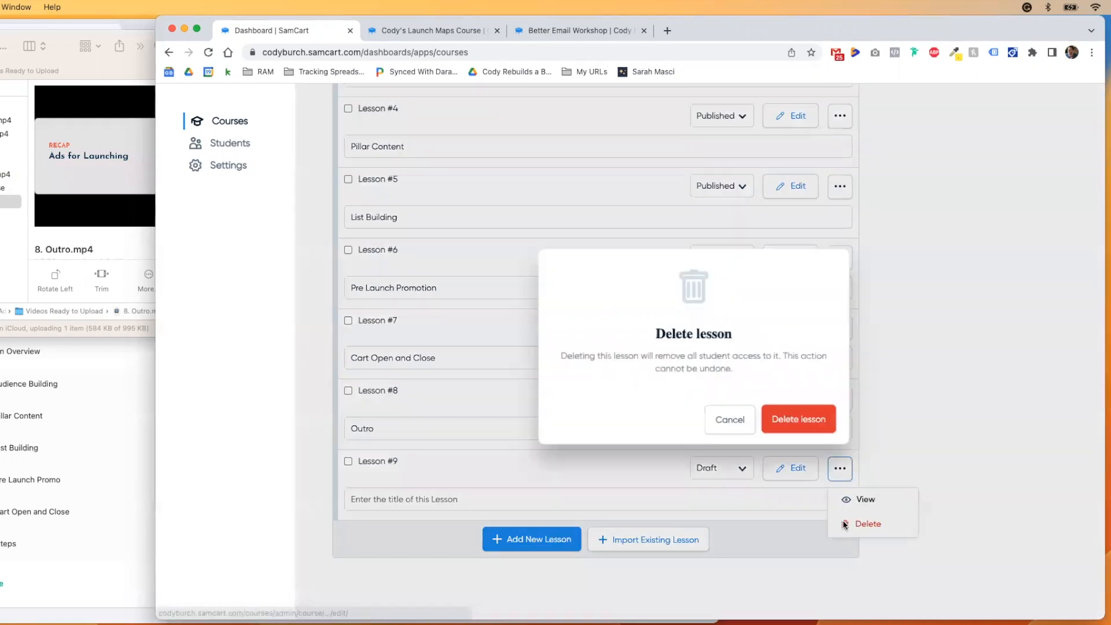
click(779, 421)
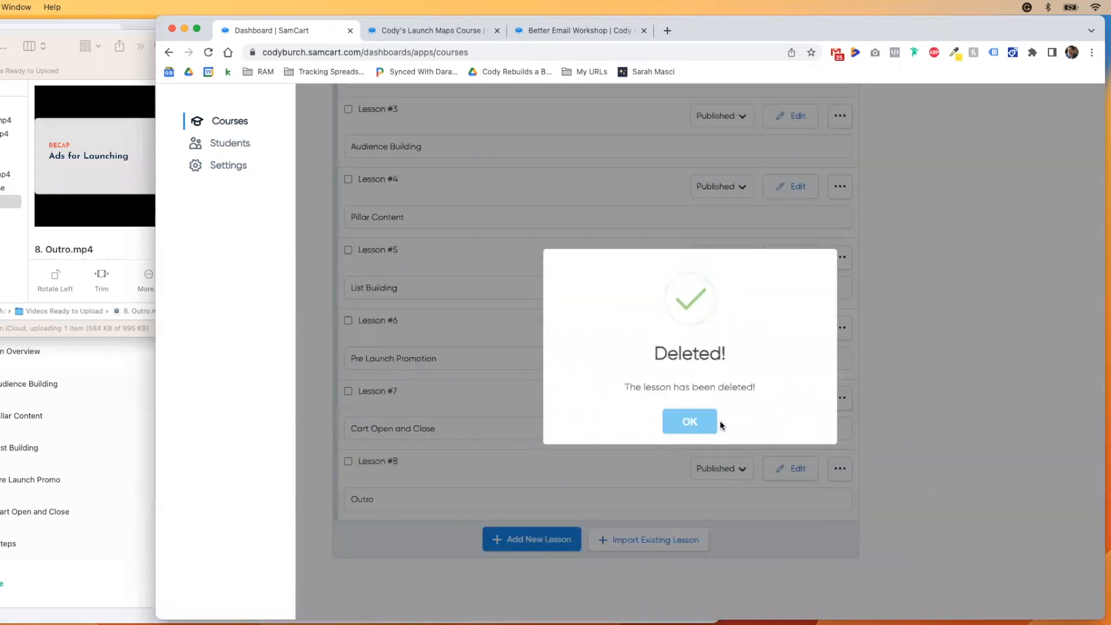
click(689, 422)
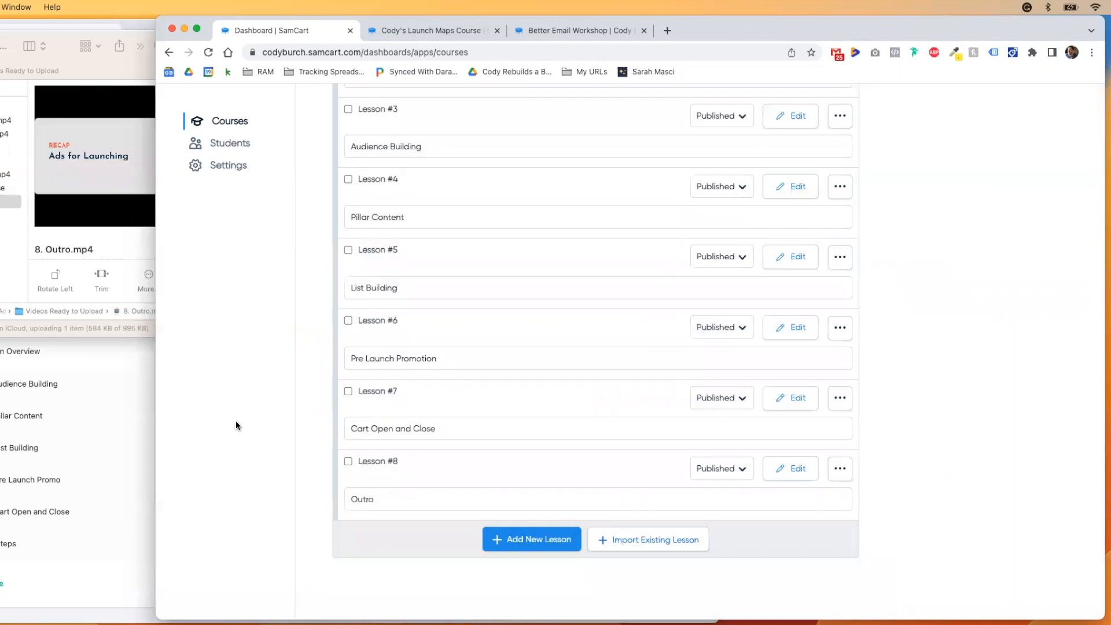
- Switch to the Teachable preview of Ads for Launching and examine the workbook and presentation PDFs in its Handouts lecture
key(super+grave)
click(725, 103)
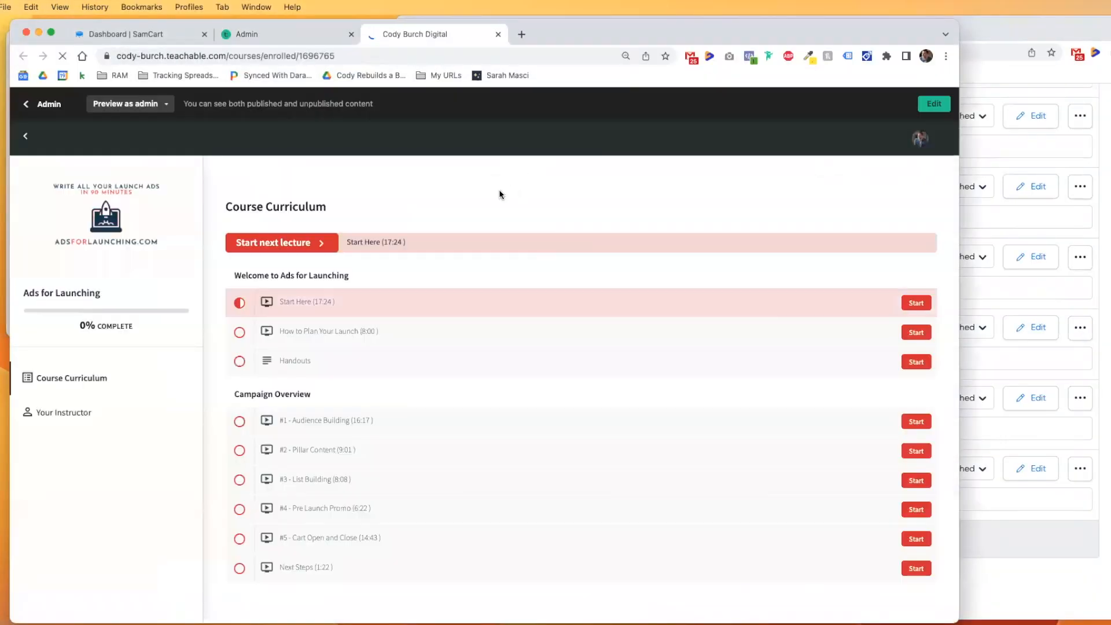
click(317, 304)
click(539, 485)
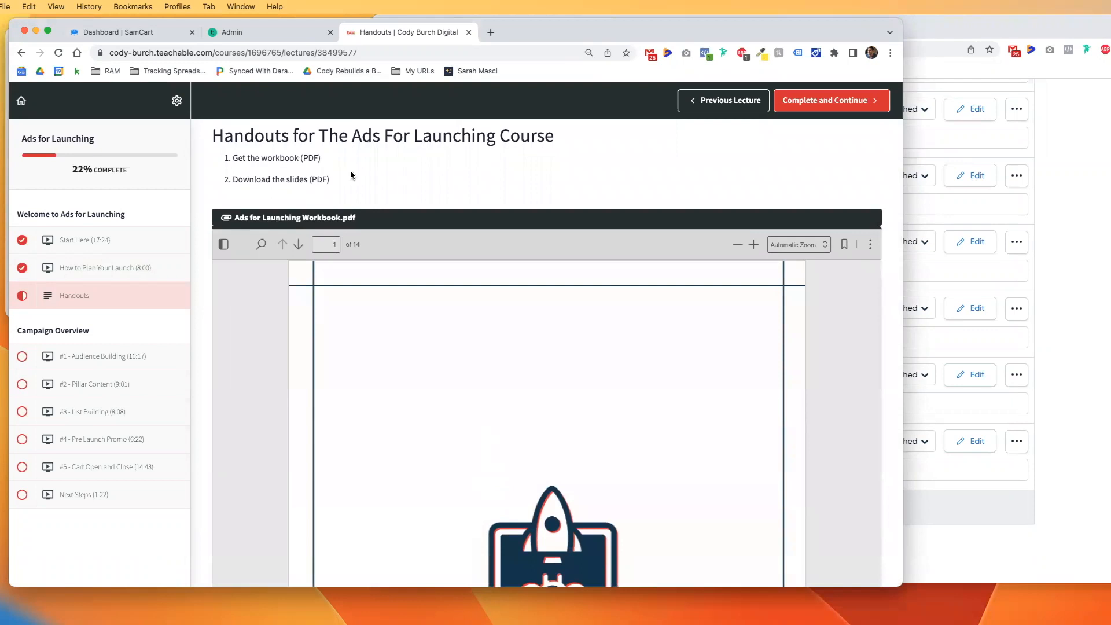
scroll(351, 191, down, 1)
scroll(344, 179, down, 10)
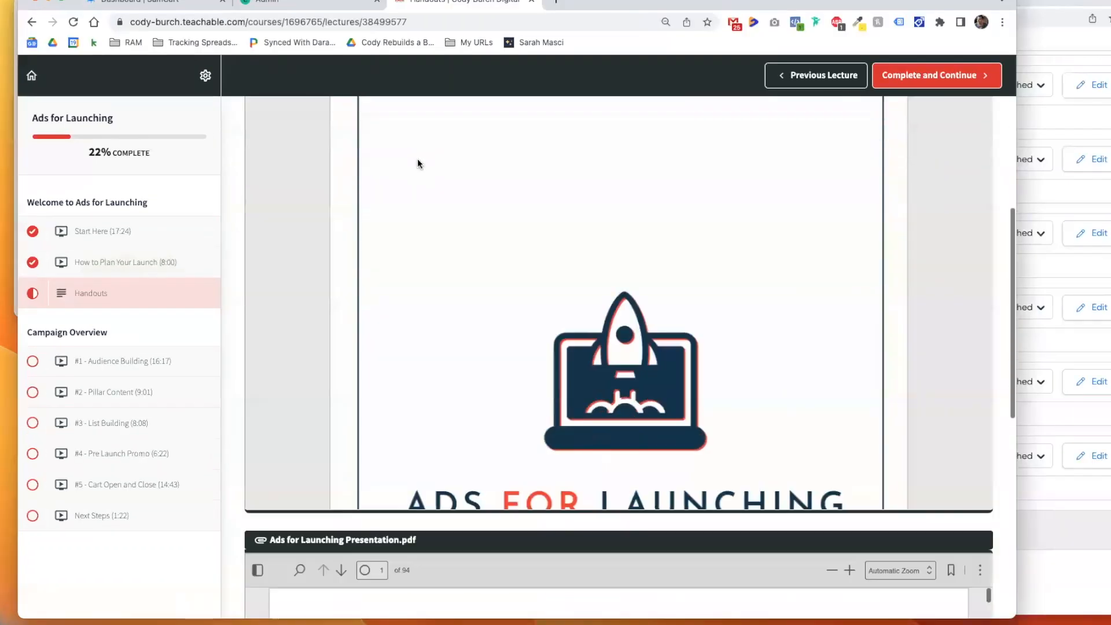
scroll(347, 283, down, 2)
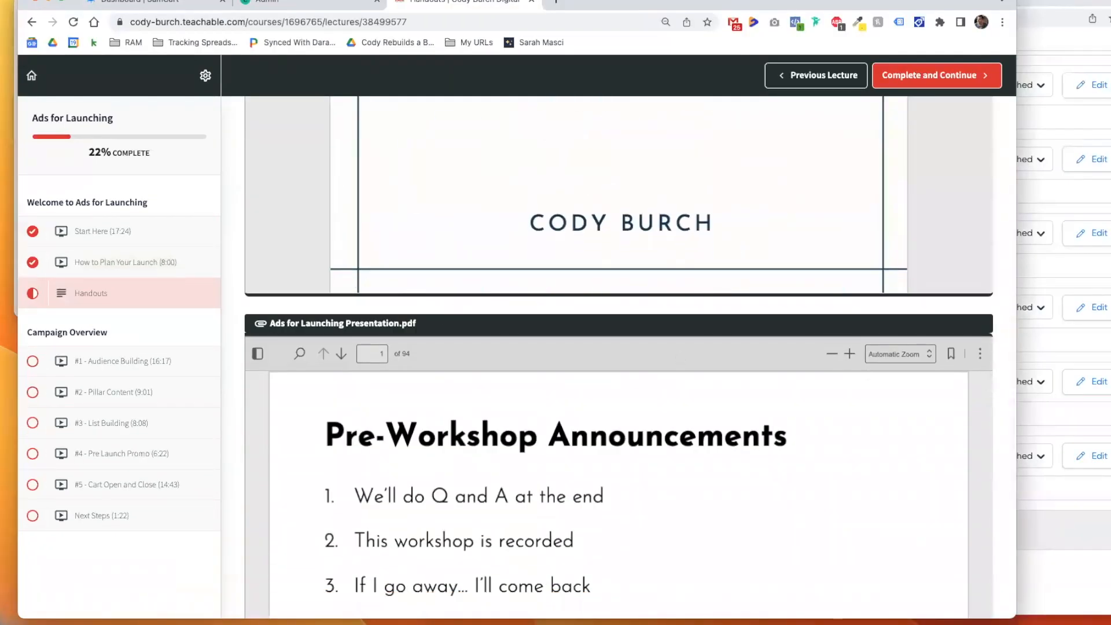
- In SamCart, add the presentation and workbook PDFs to the Introduction lesson as downloads titled "Ads for Launching Slides PDF" and "Ads for Launching Workbook", and save
key(super+grave)
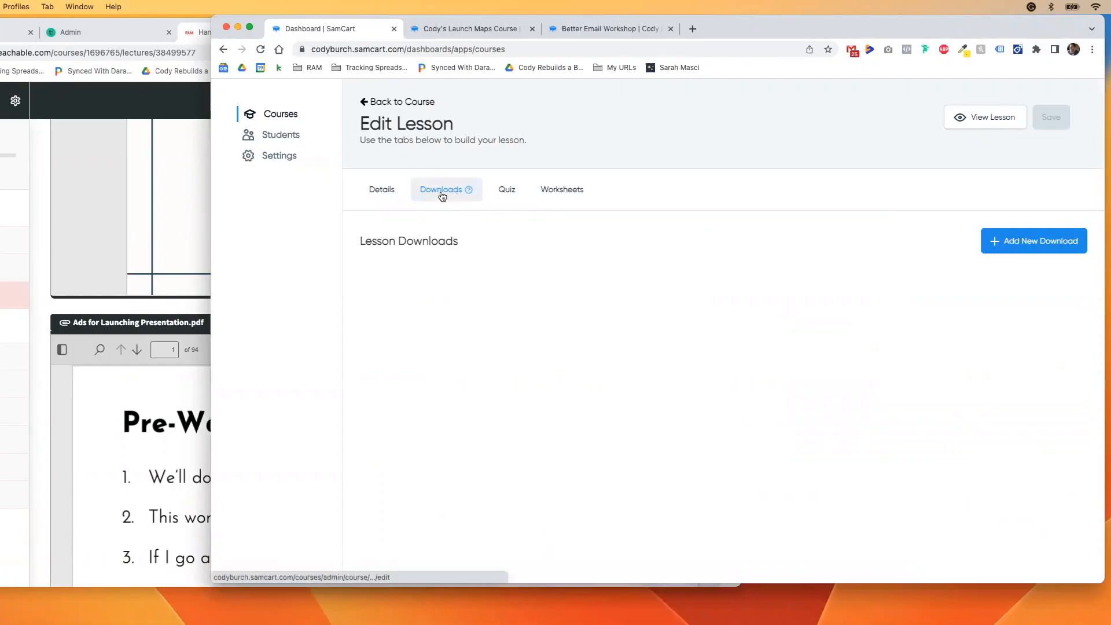
click(1037, 245)
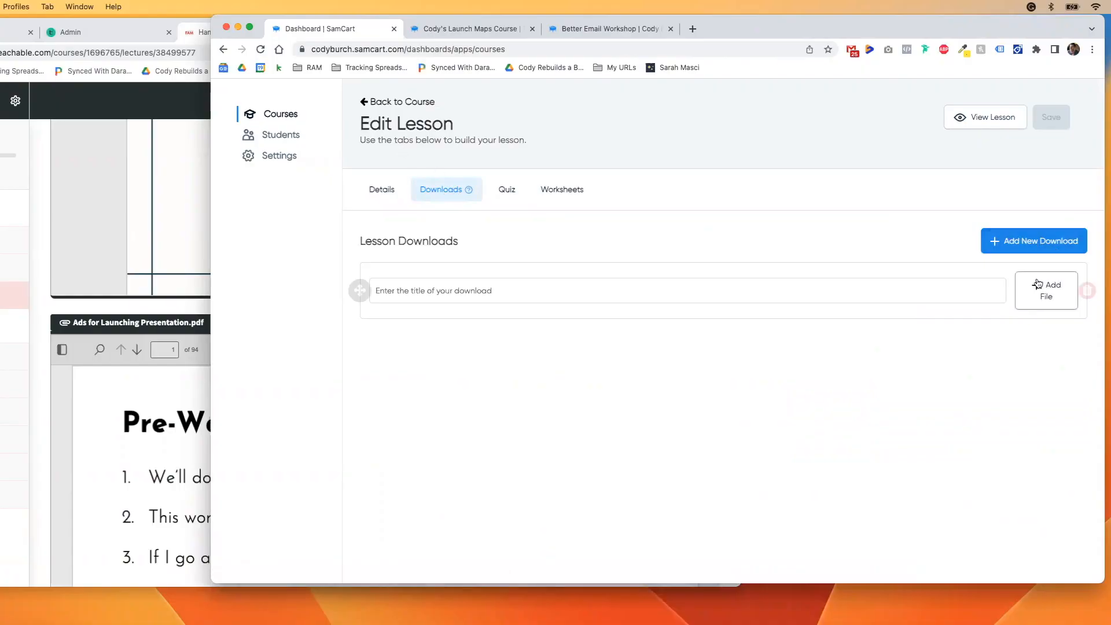
click(752, 290)
text(Ads for Launching Slides PDF)
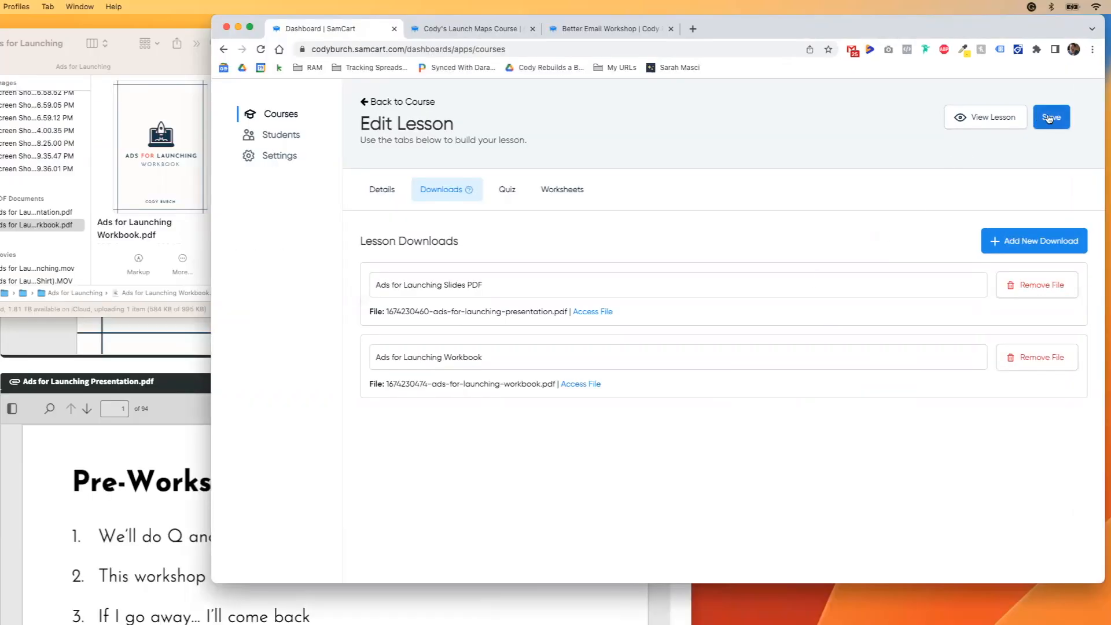
click(1017, 111)
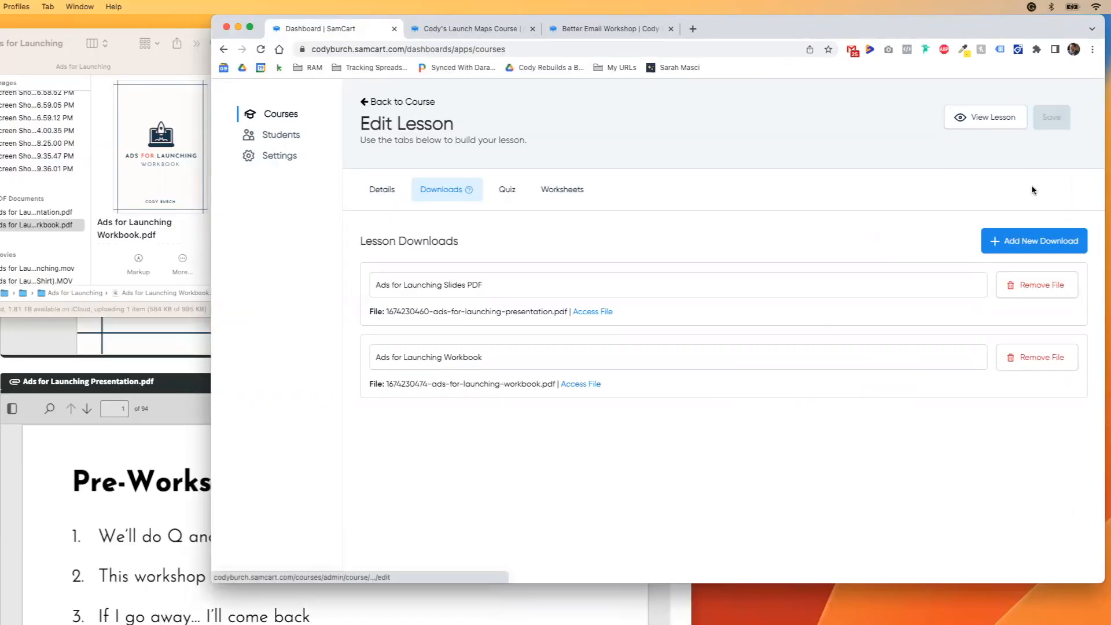
- Review the Introduction lesson's details, check the original lectures in Teachable, and return to the lesson in SamCart
click(394, 192)
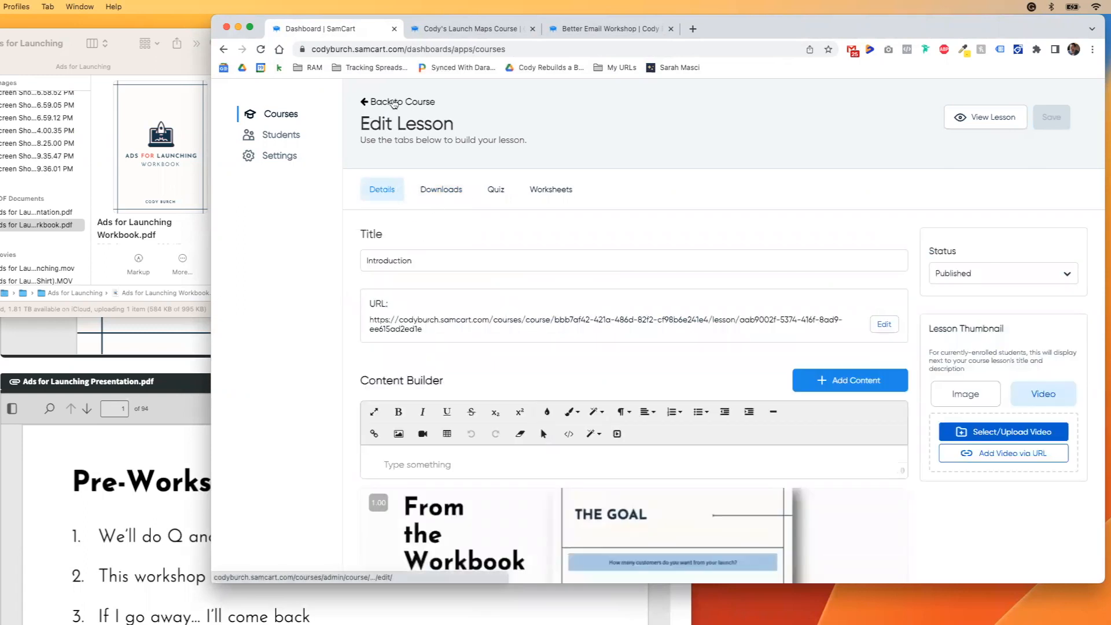
click(164, 333)
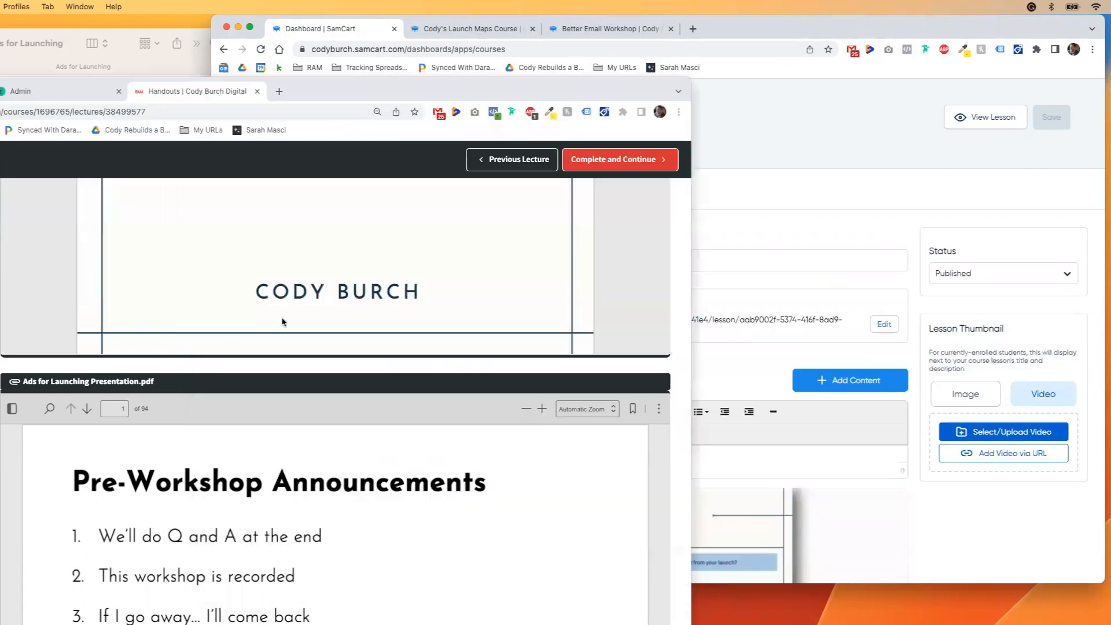
click(528, 156)
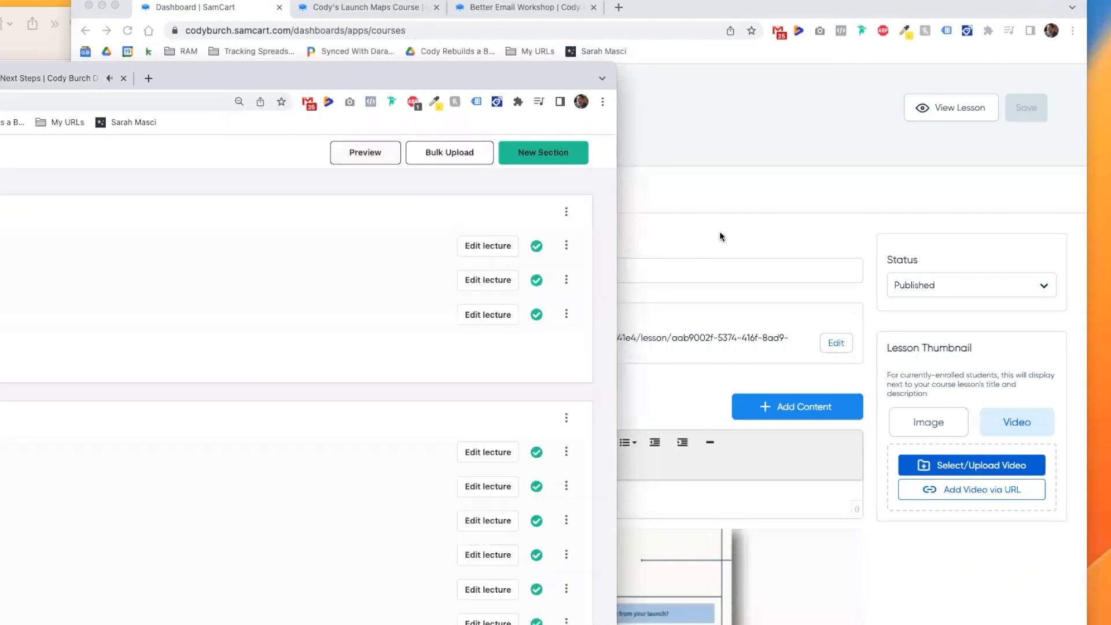
click(722, 231)
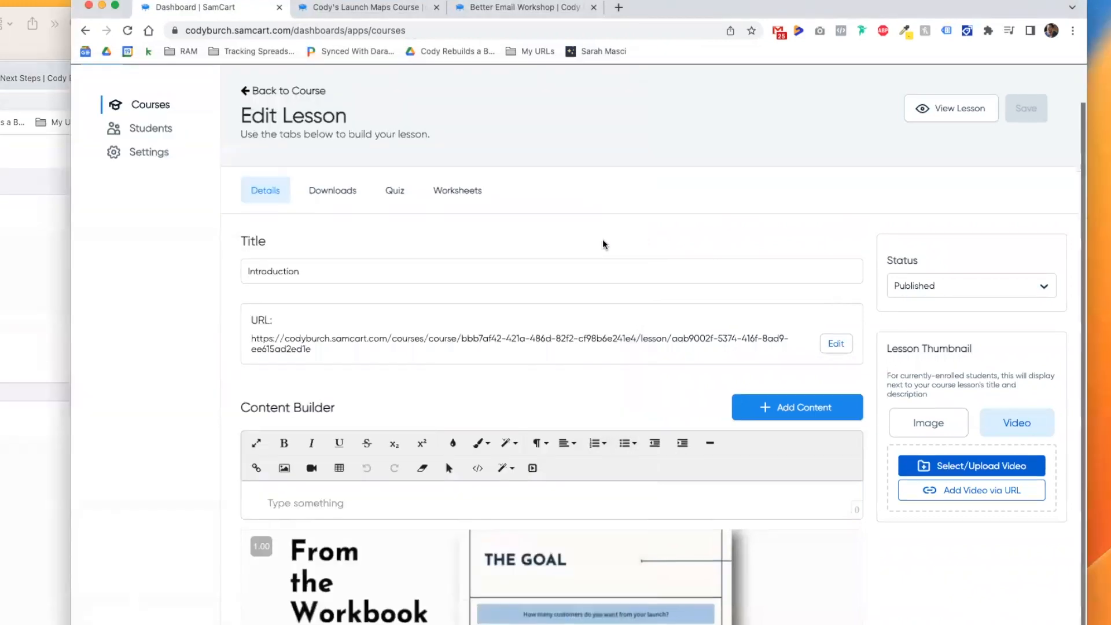
- Return from the Introduction lesson to the course's units and set the Ads for Launching unit to Published
scroll(602, 253, up, 1)
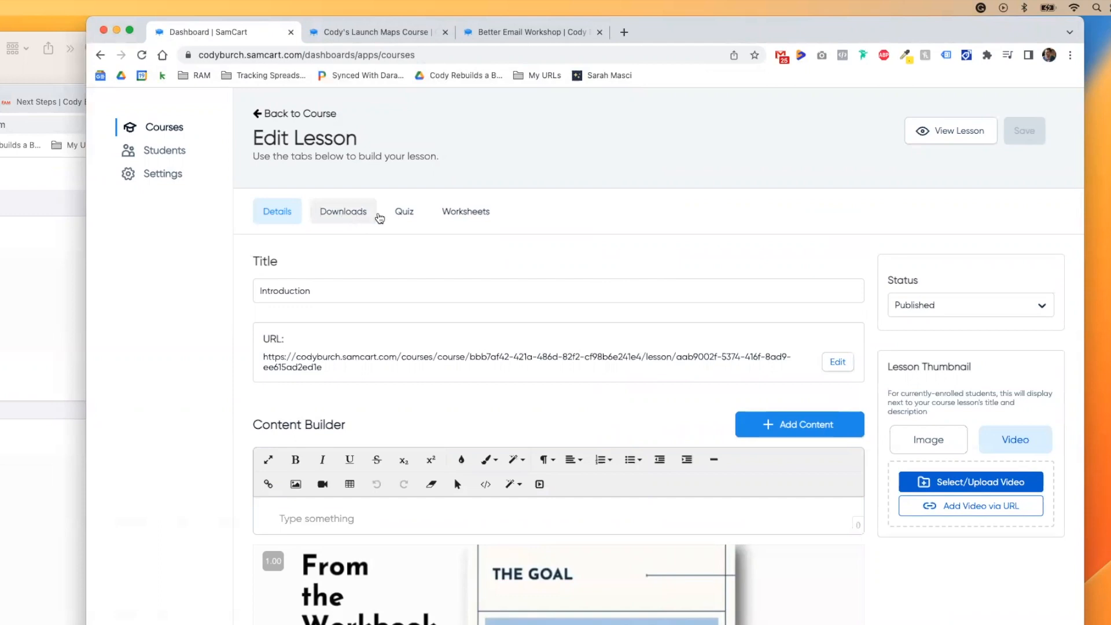
click(297, 114)
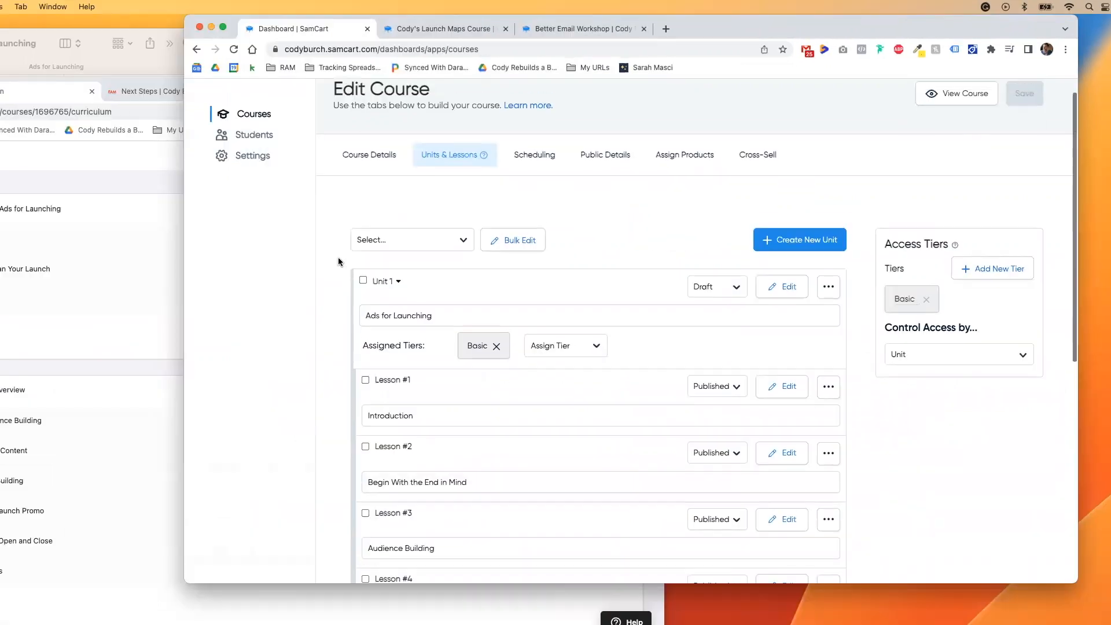
click(719, 276)
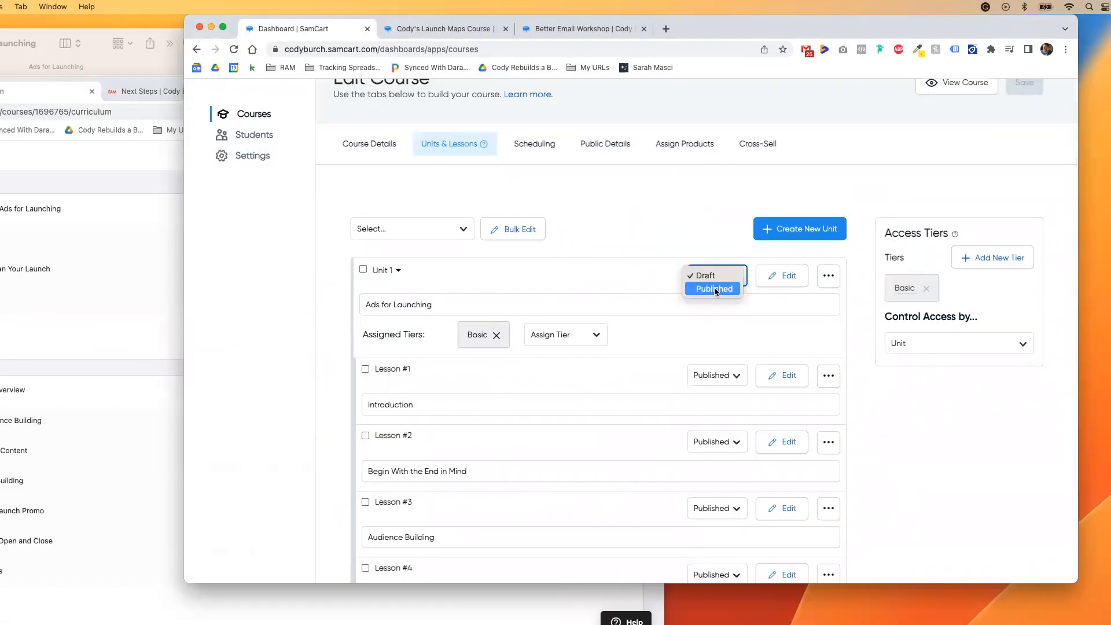
click(714, 288)
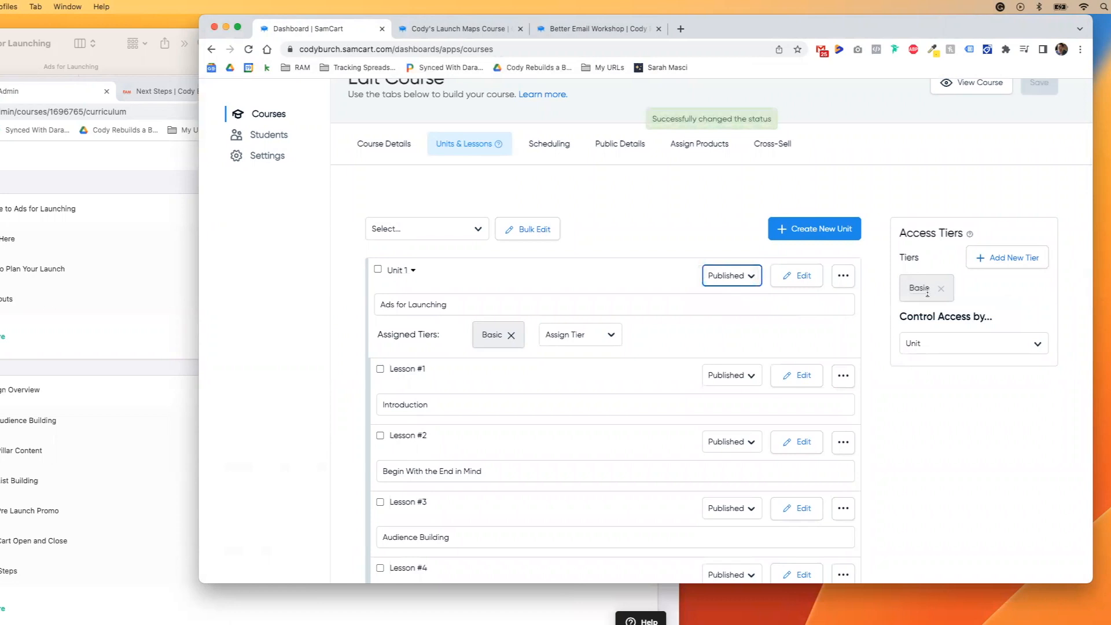
- Preview the Ads For Launching course as a student, examining its lesson list and the Introduction lesson with its video and downloads
scroll(617, 224, up, 1)
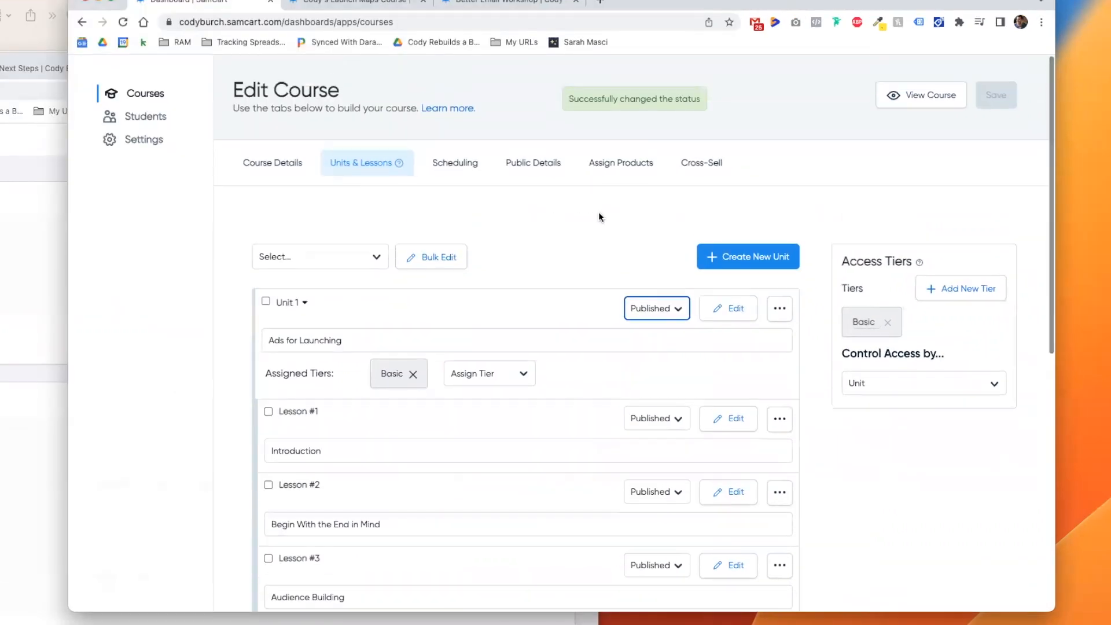
click(988, 86)
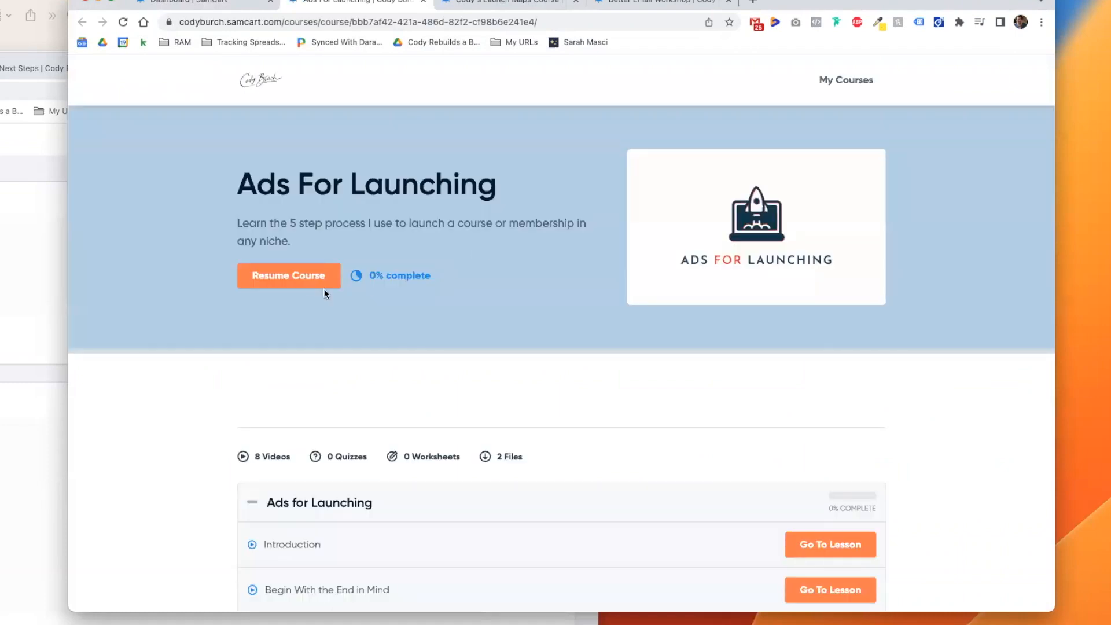
click(320, 280)
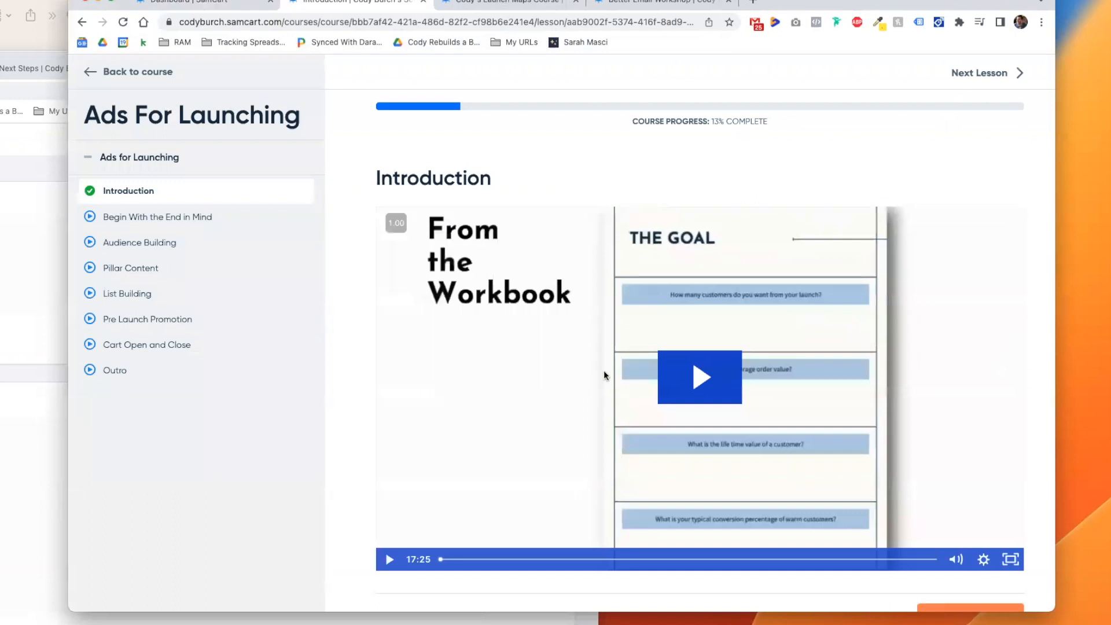
scroll(400, 395, down, 5)
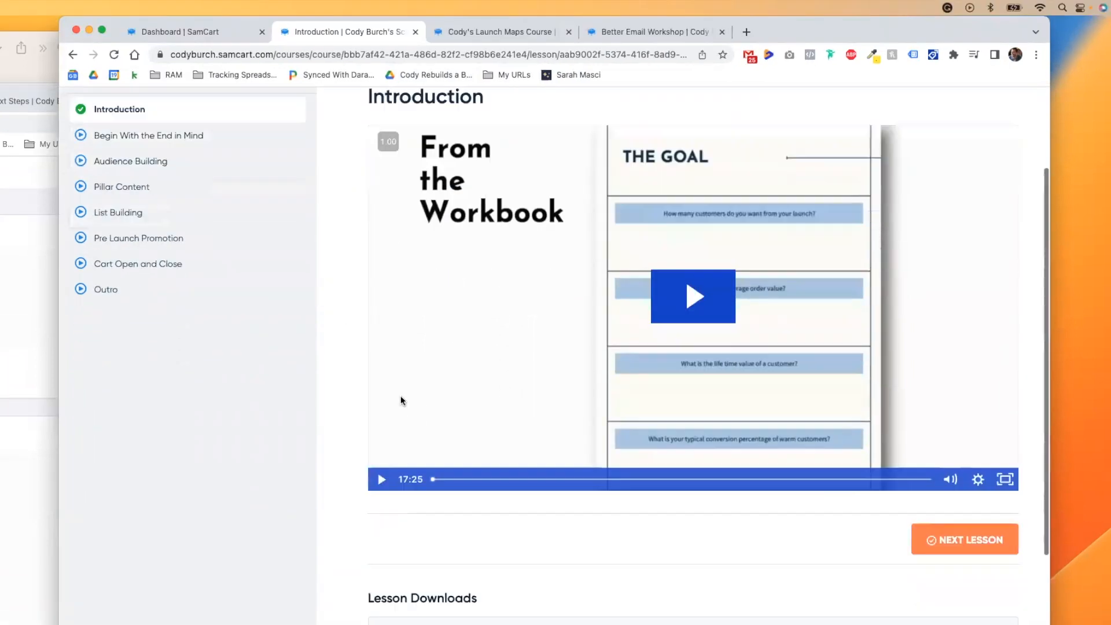
scroll(635, 438, up, 5)
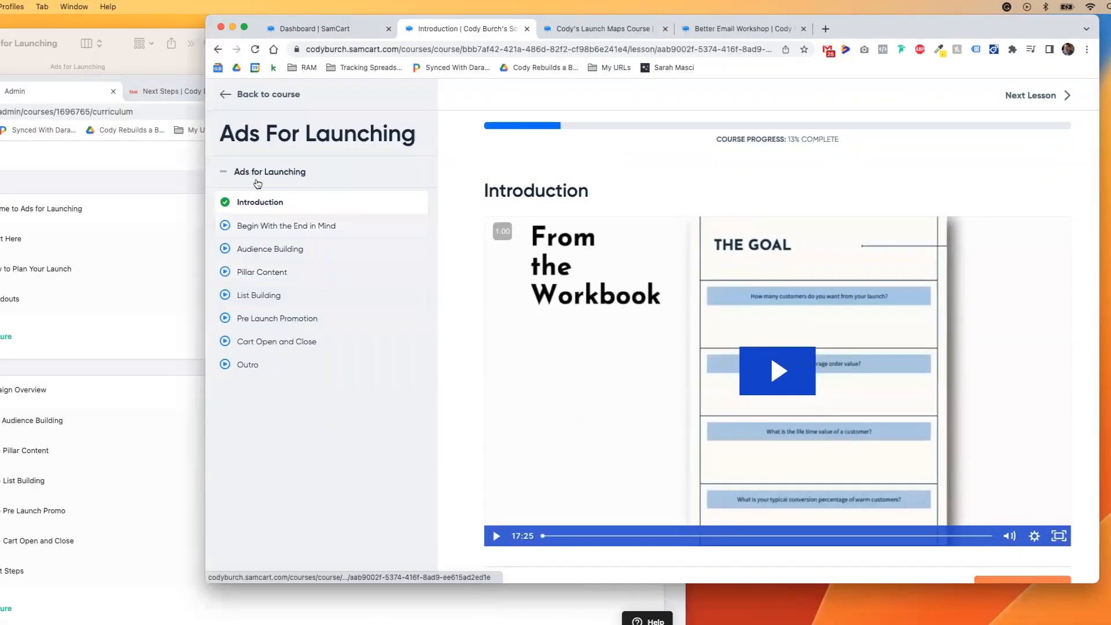
click(105, 192)
click(243, 174)
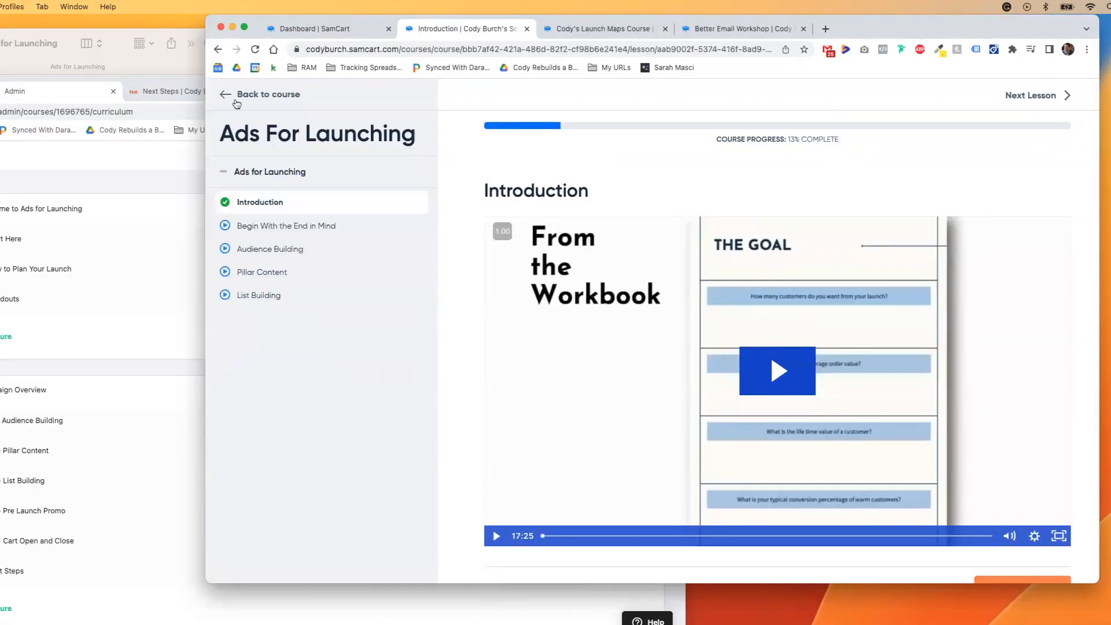
click(248, 94)
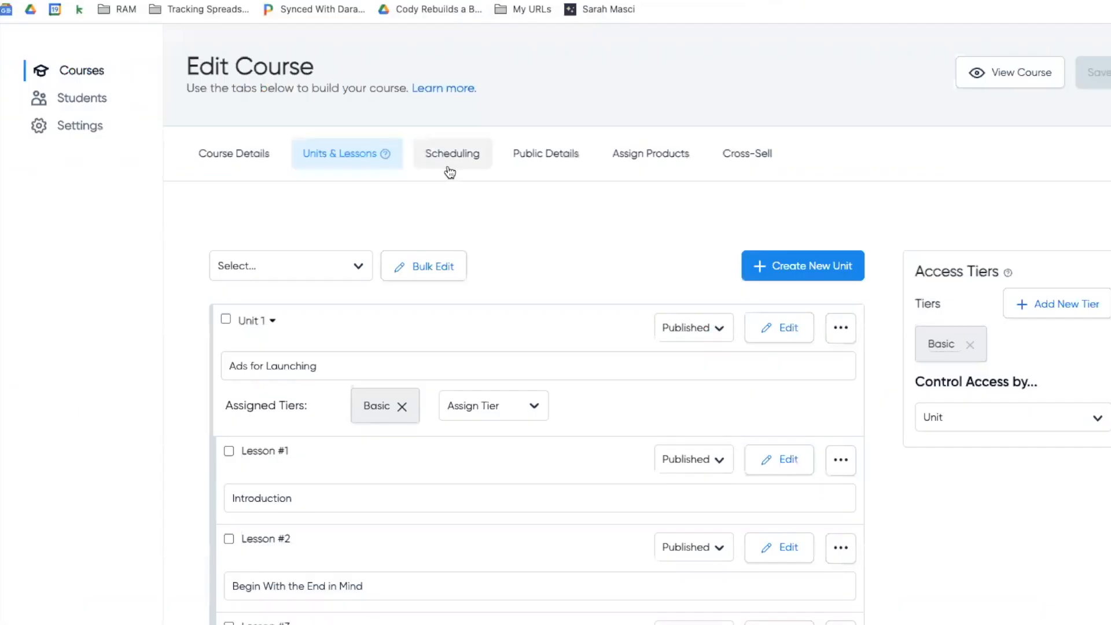
- Set the course's schedule type to Instant Access with entries released by unit, and save
click(449, 172)
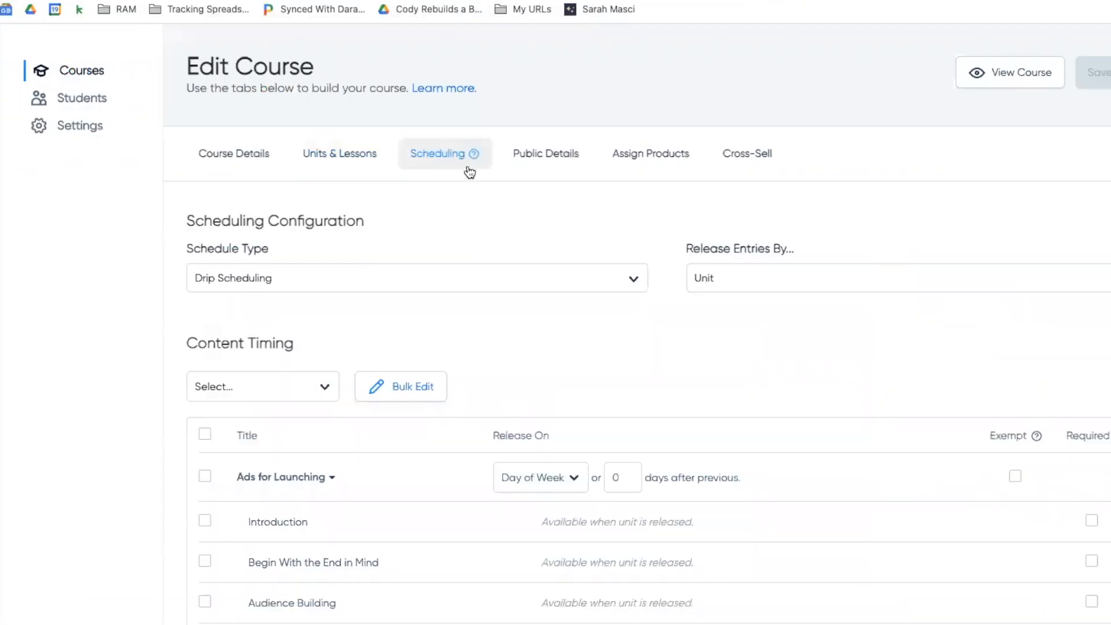
click(359, 281)
click(348, 296)
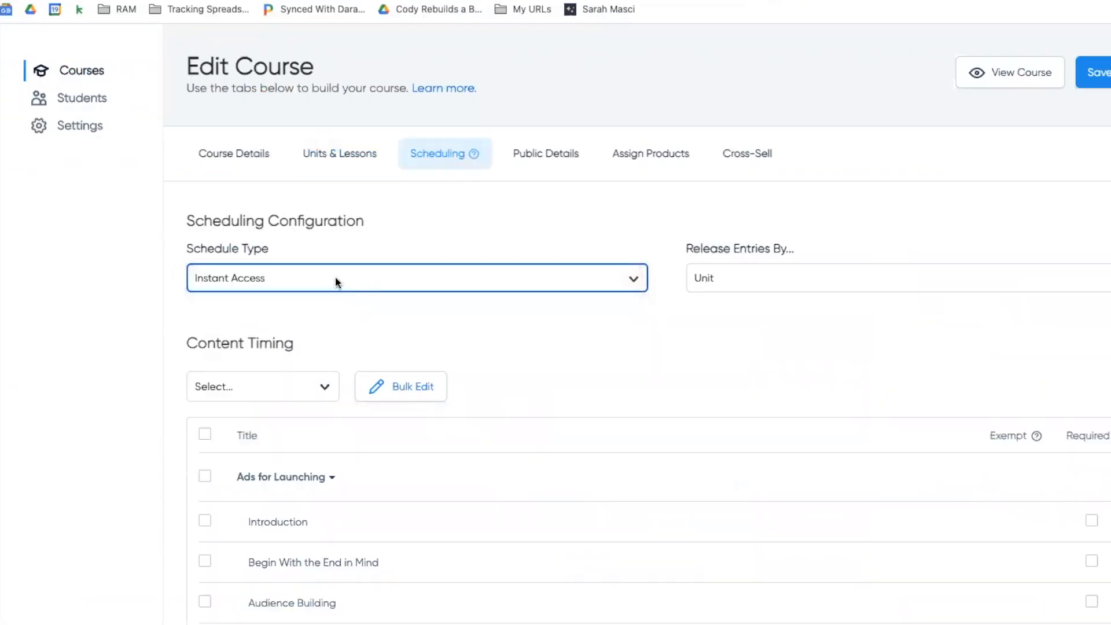
click(295, 274)
click(294, 277)
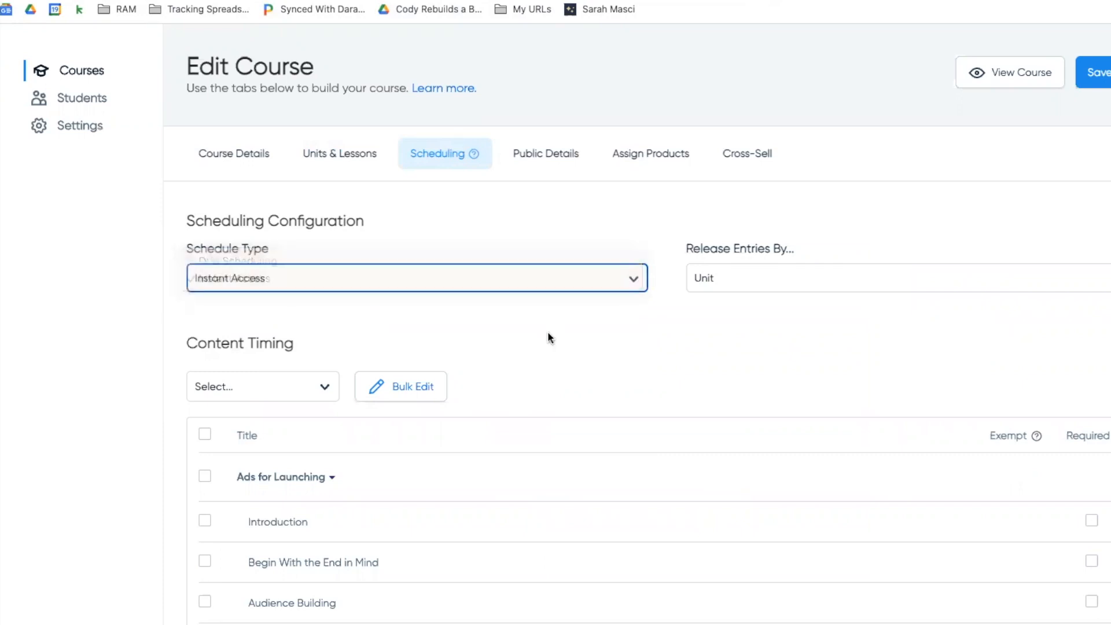
click(726, 279)
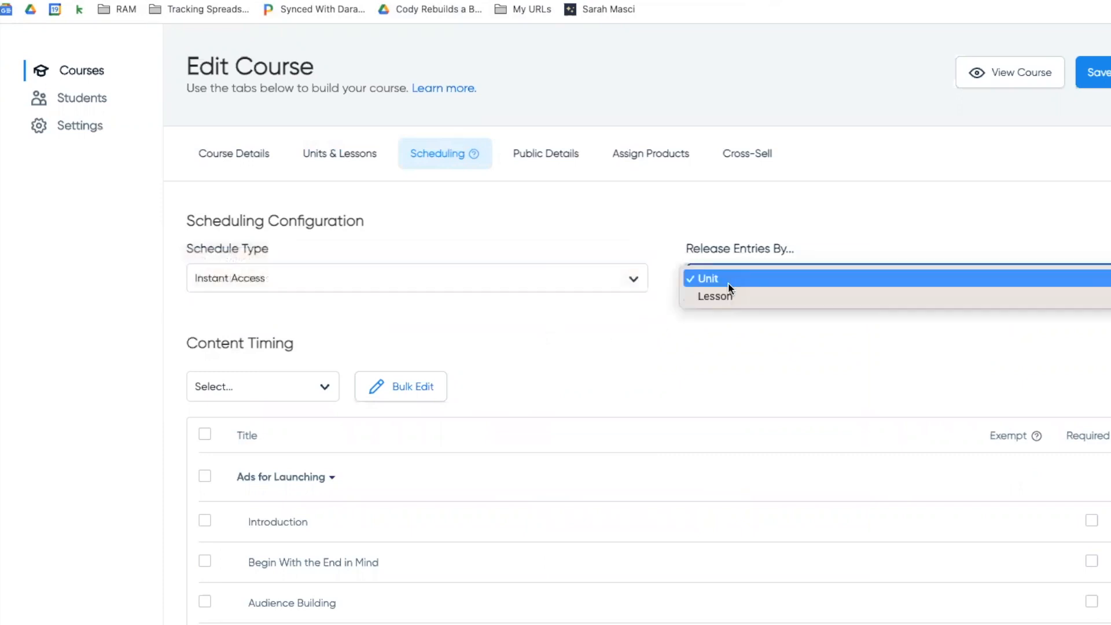
click(712, 324)
click(1099, 73)
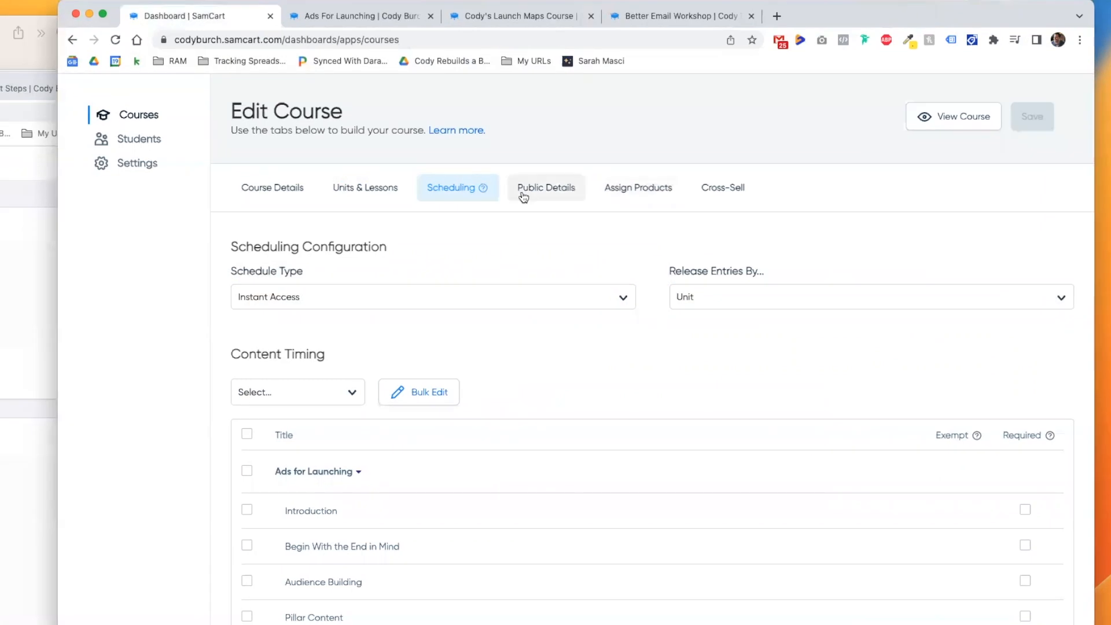
click(523, 197)
click(327, 301)
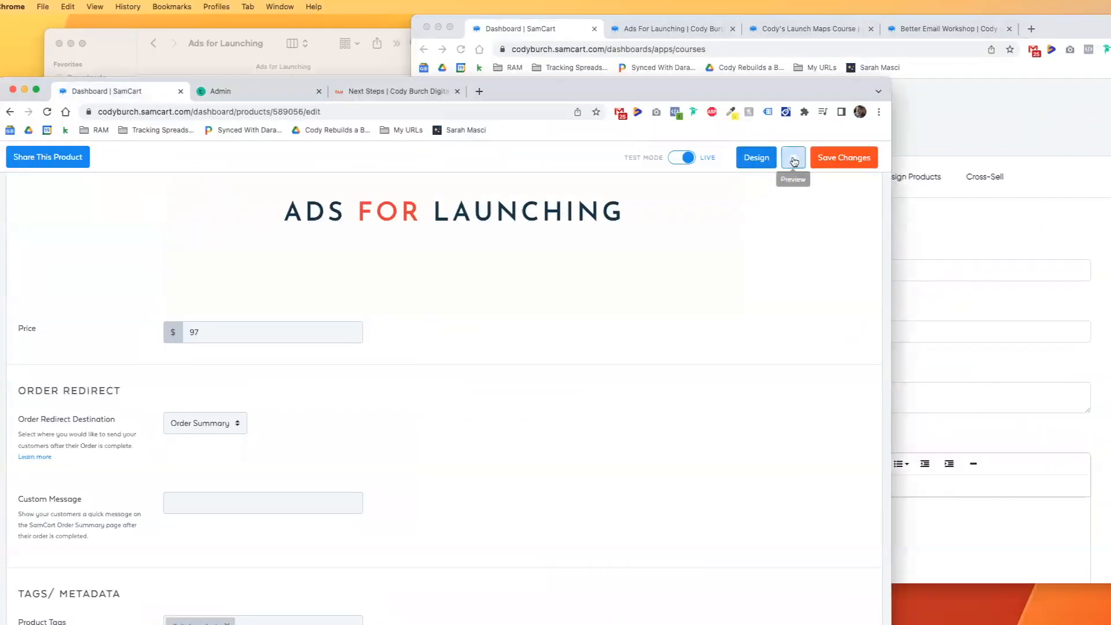
click(793, 157)
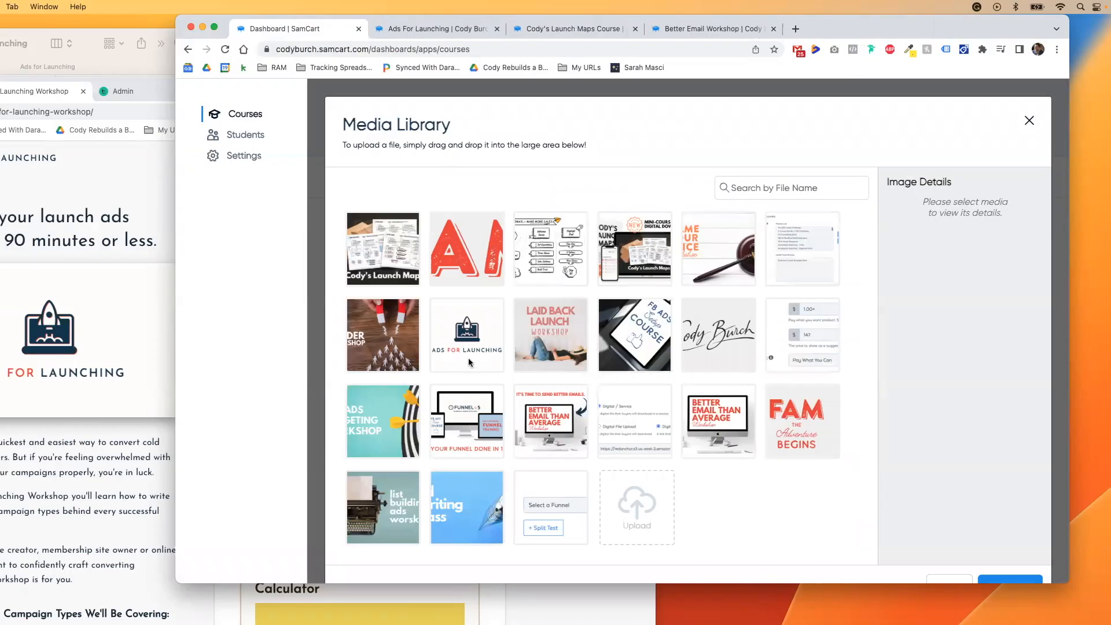
click(988, 582)
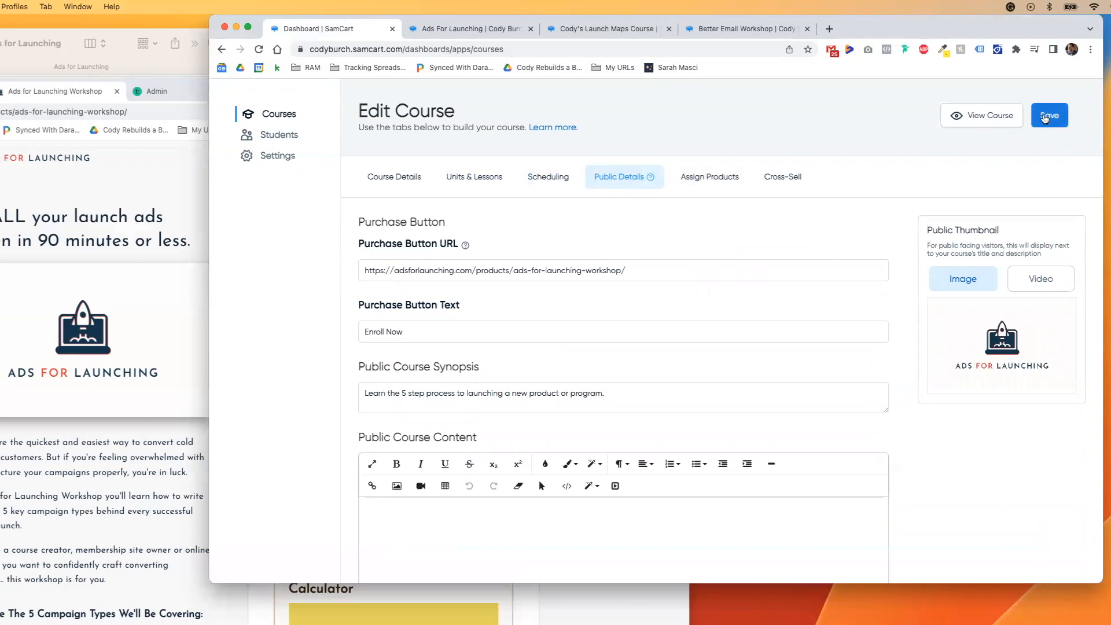
- Assign the Ads for Launching Workshop product to the course's Basic tier and save the assignment
click(715, 180)
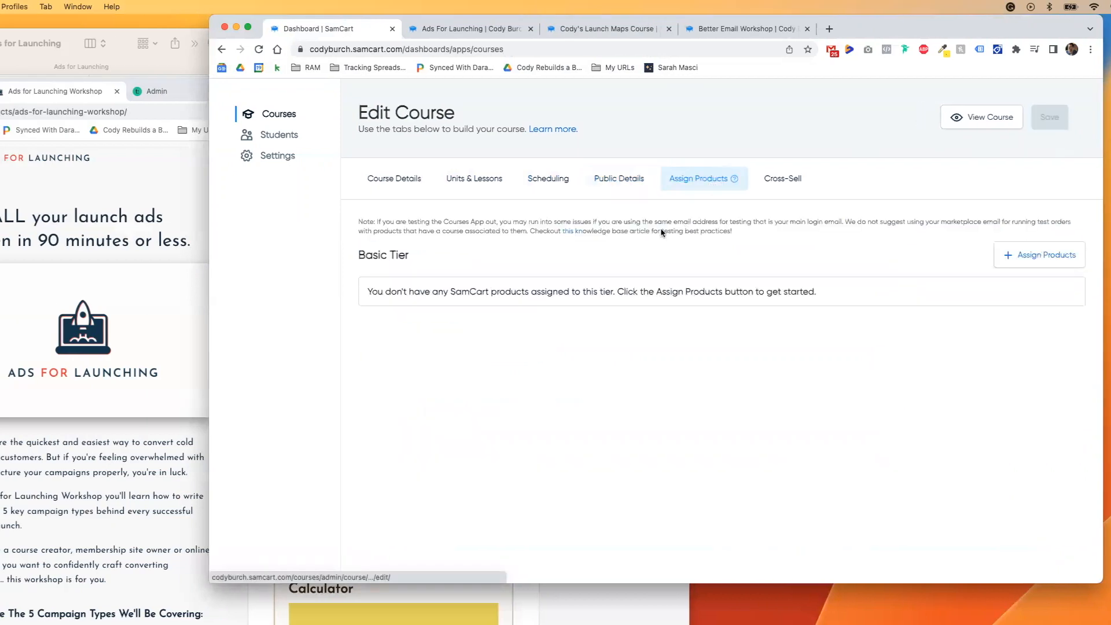
click(1017, 257)
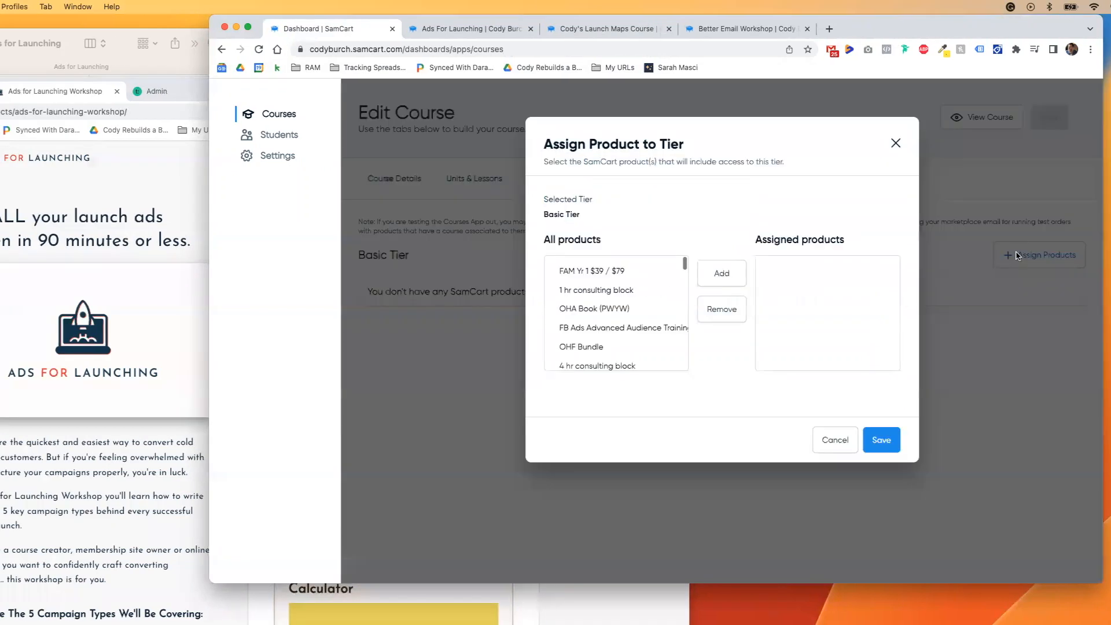
scroll(638, 276, down, 1)
click(629, 288)
text(ad)
key(Down)
key(a)
key(a)
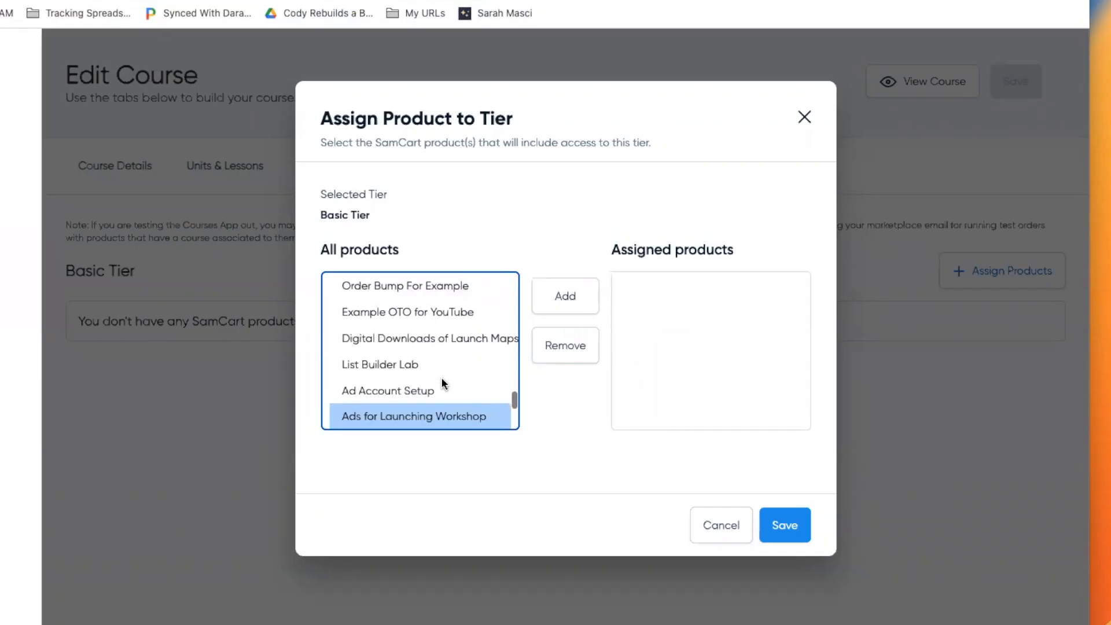
click(565, 296)
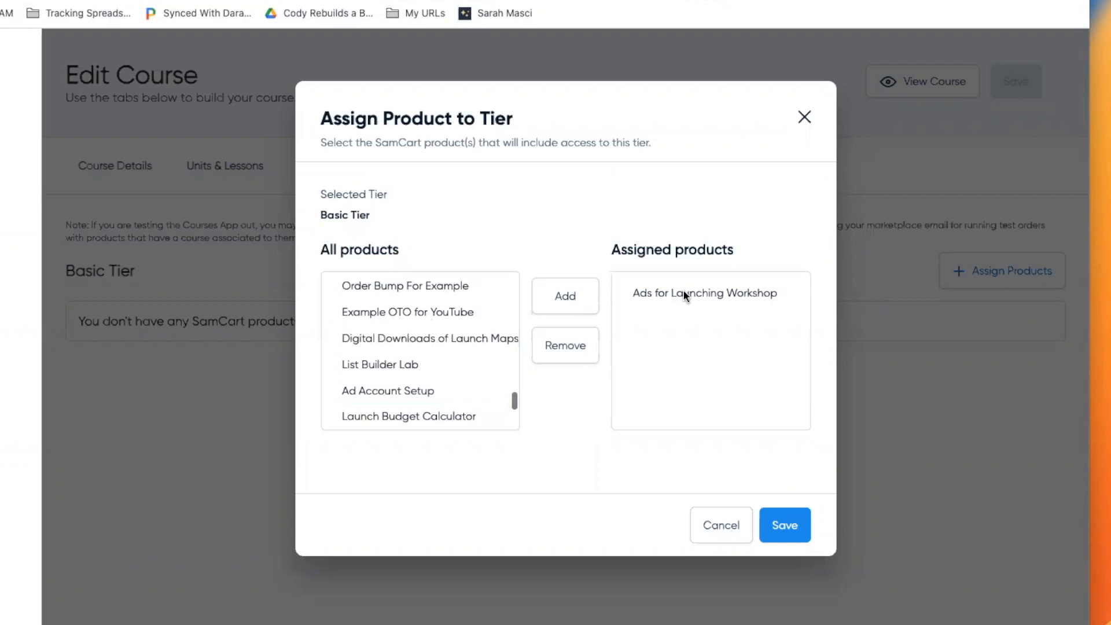
click(784, 526)
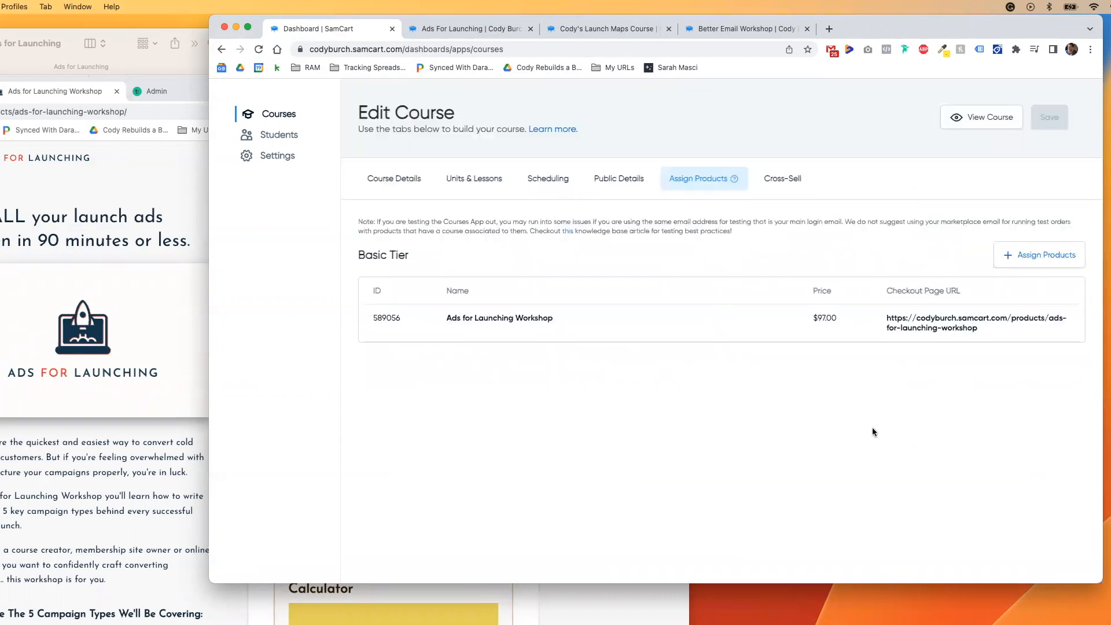
- Add a course cross-sell for the Email Writing Workshop product
click(789, 183)
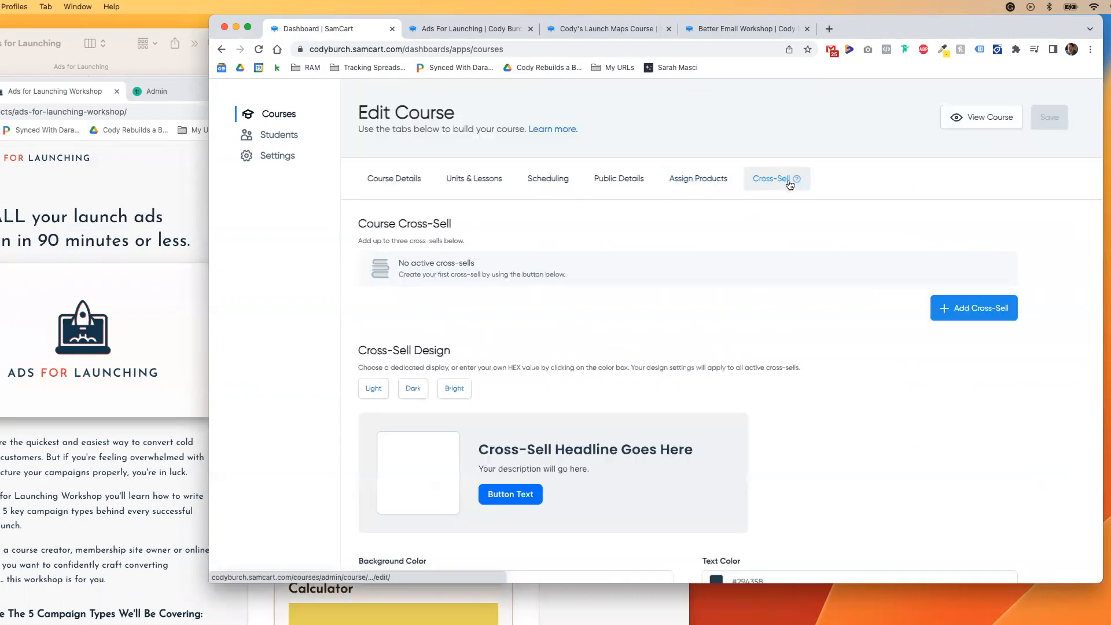
click(974, 308)
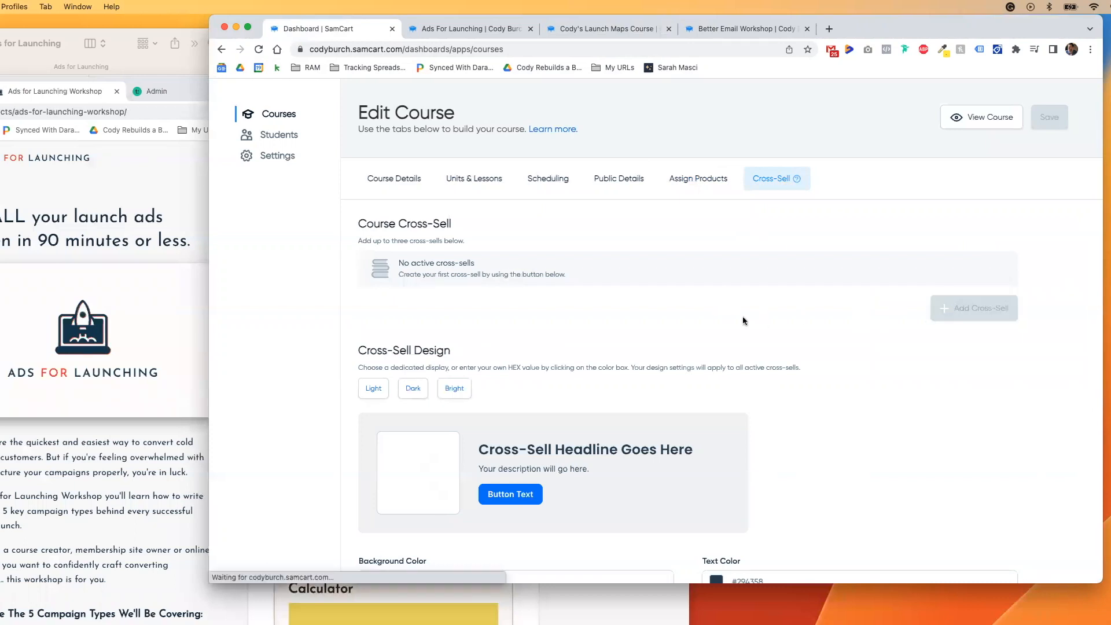
click(505, 270)
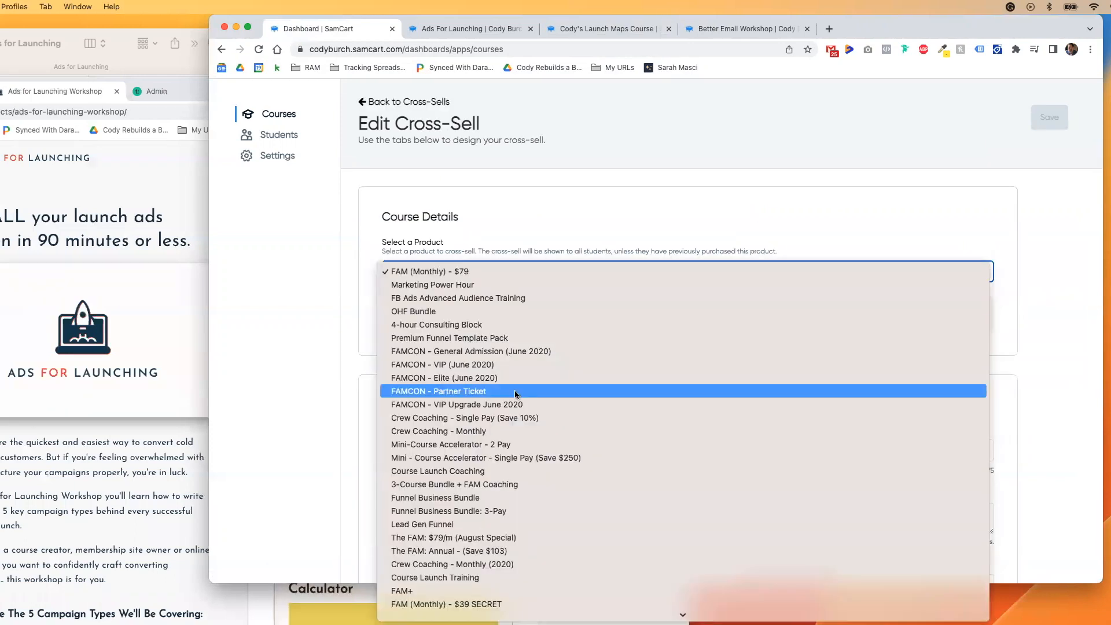
scroll(480, 527, down, 5)
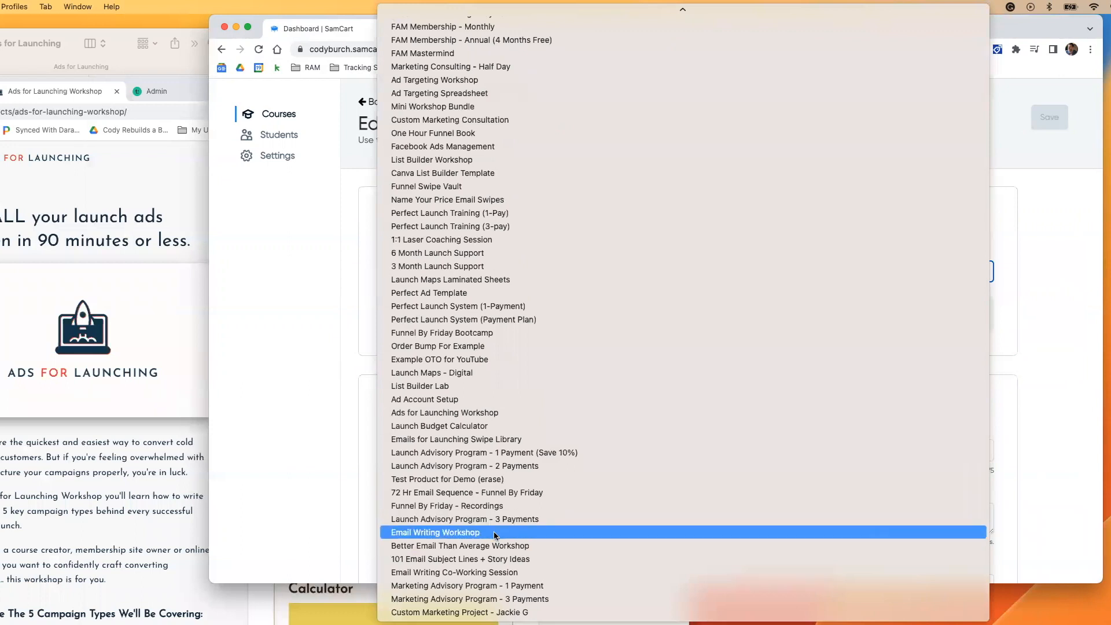
key(Return)
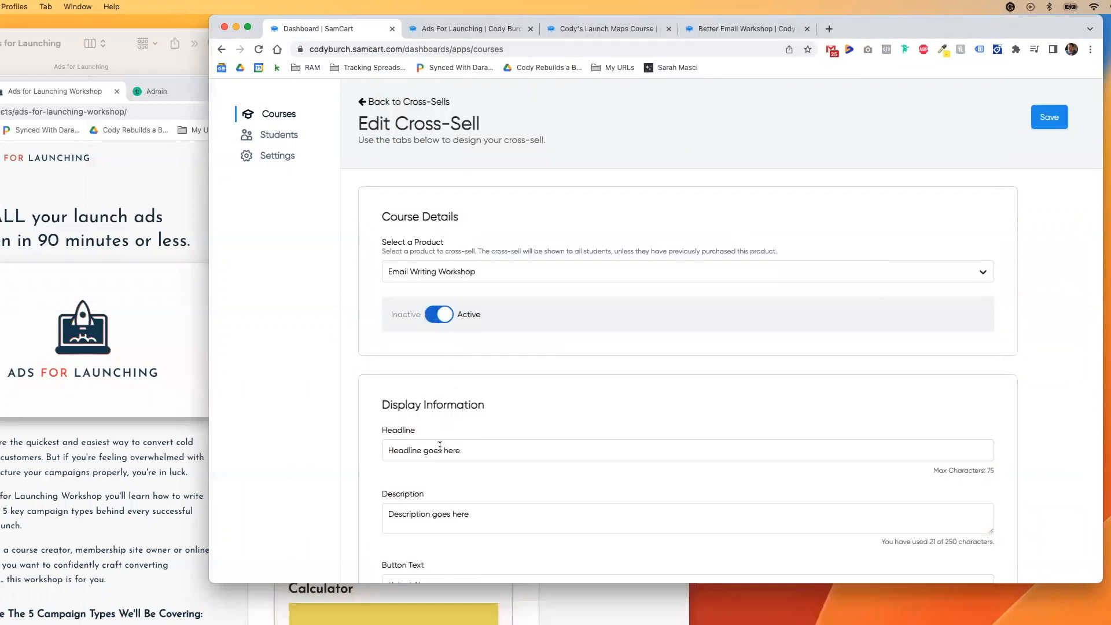
- Set the cross-sell headline to "Write better emails. Make more sales." and its description to "Learn how to write emails that grow engagement, grow your list and make more sales."
click(438, 448)
text(Write better emails. Make more sa)
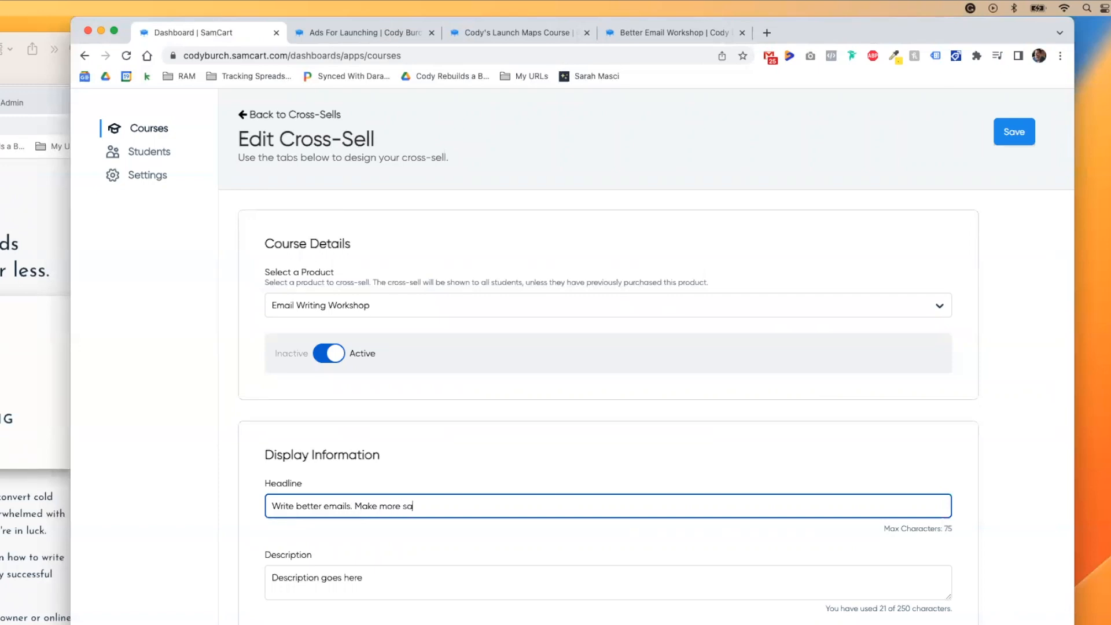
text(les.)
drag(272, 576, 359, 577)
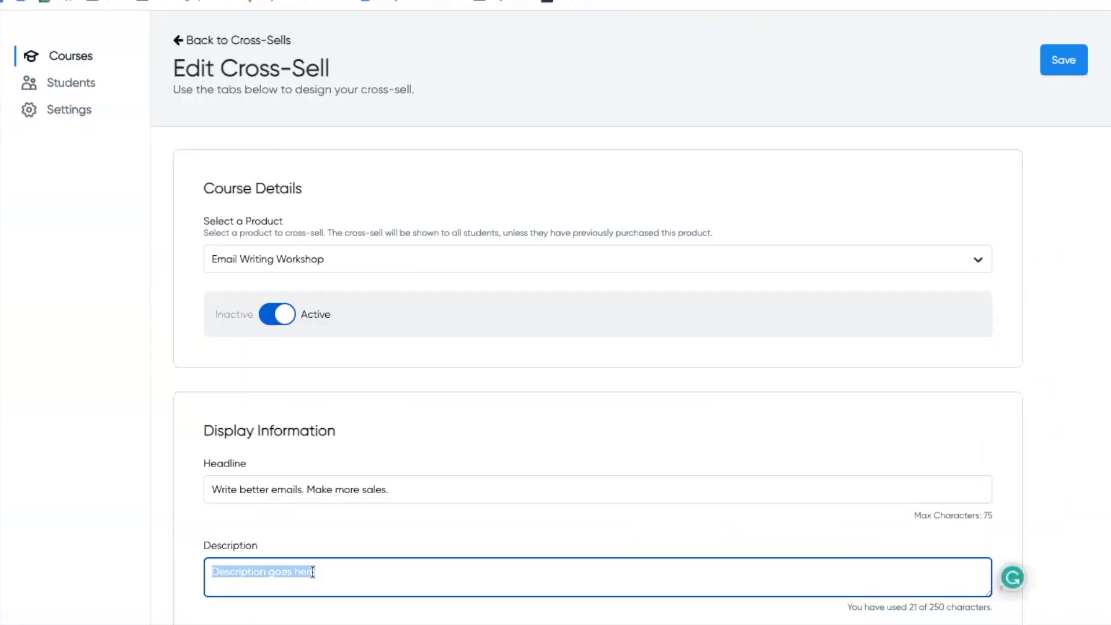
text(Le)
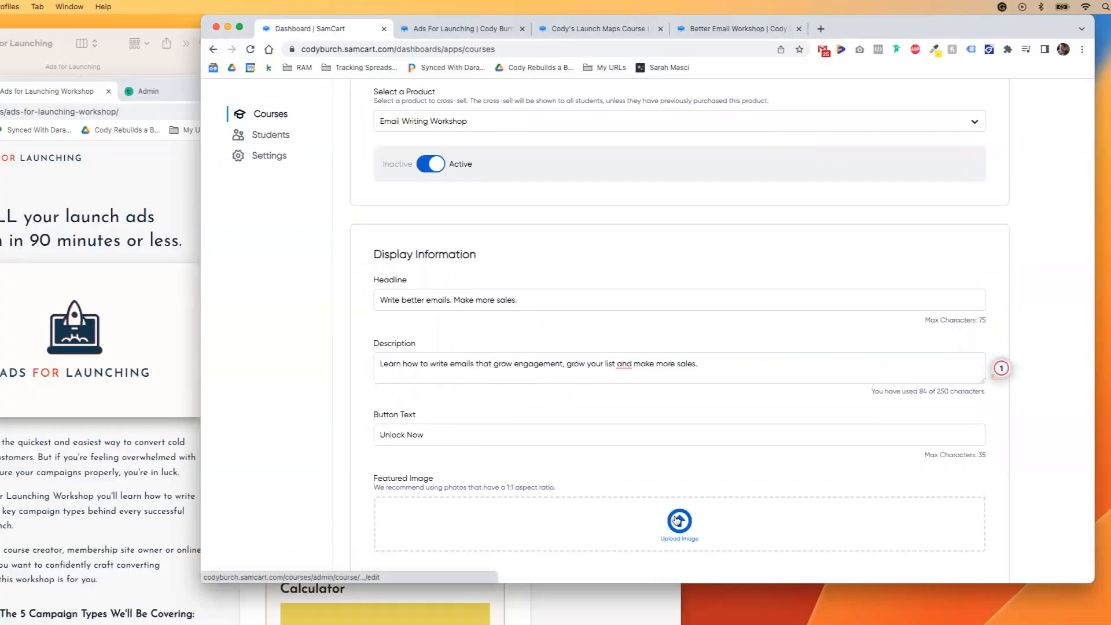
- Use the Better Email Than Average Workshop image with the "It's time to send better emails" heading as the featured image, and save the cross-sell
click(708, 519)
click(583, 419)
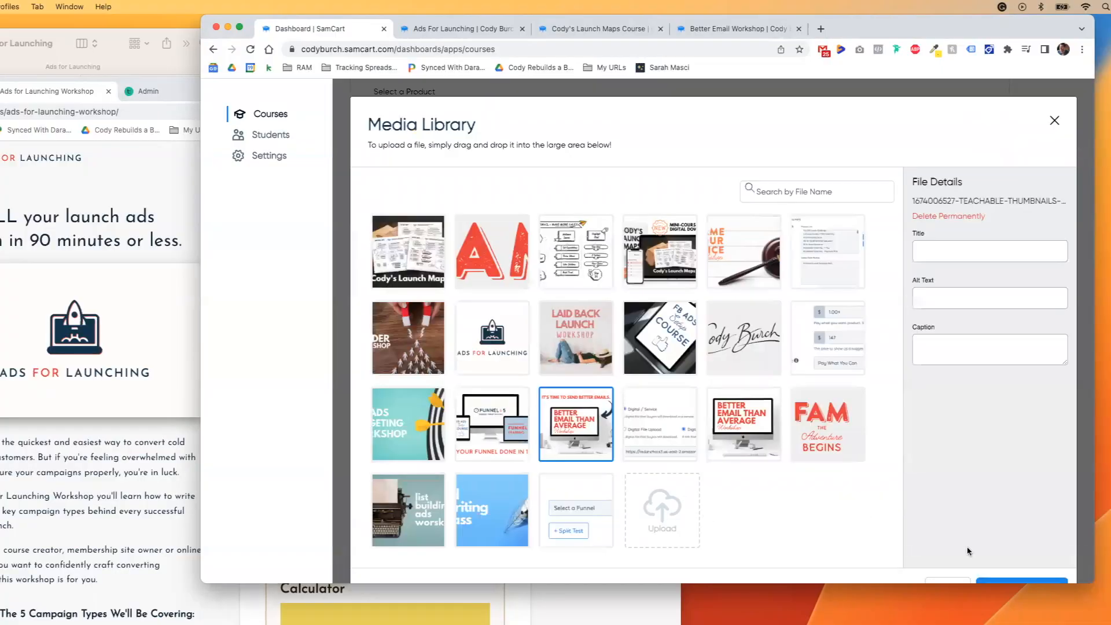
click(1009, 580)
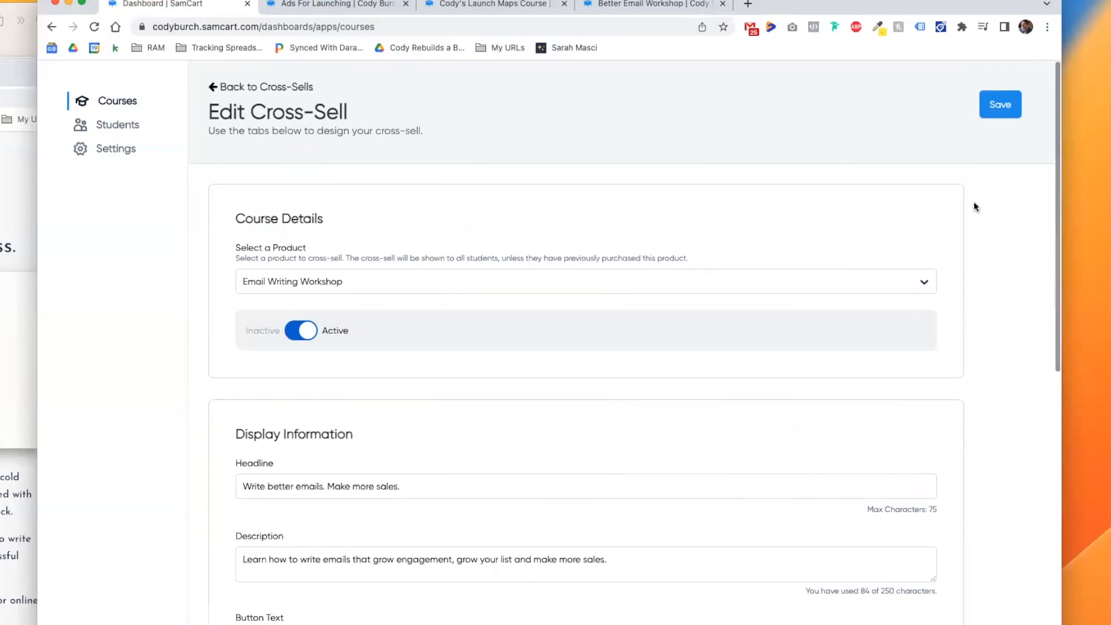
click(1052, 118)
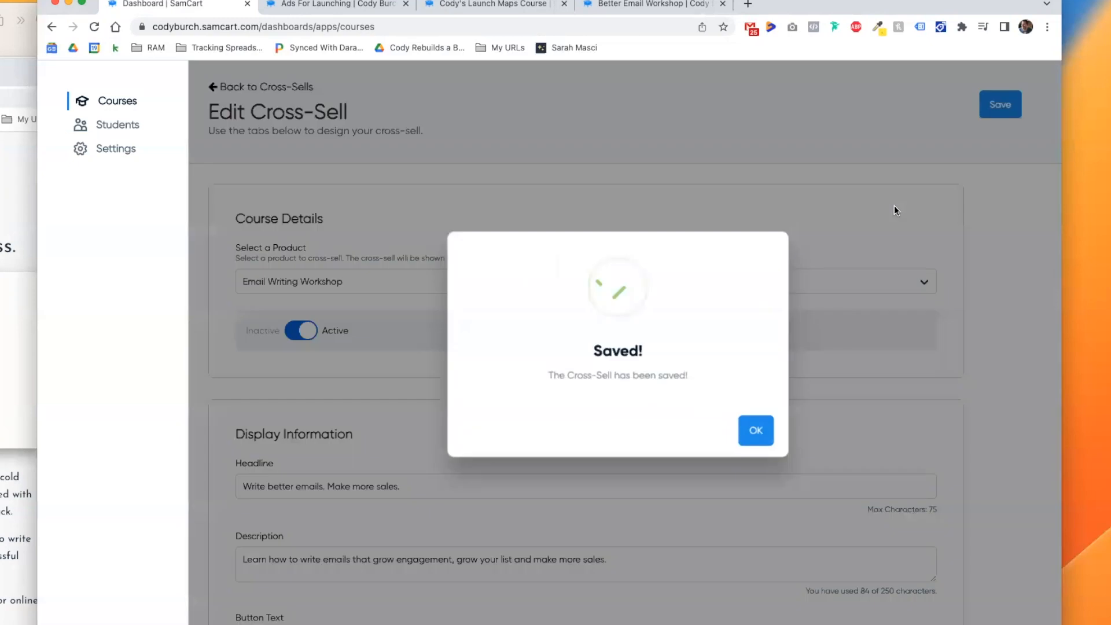
- Leave the saved cross-sell and view the live Ads For Launching course page to check how the cross-sell displays
click(746, 424)
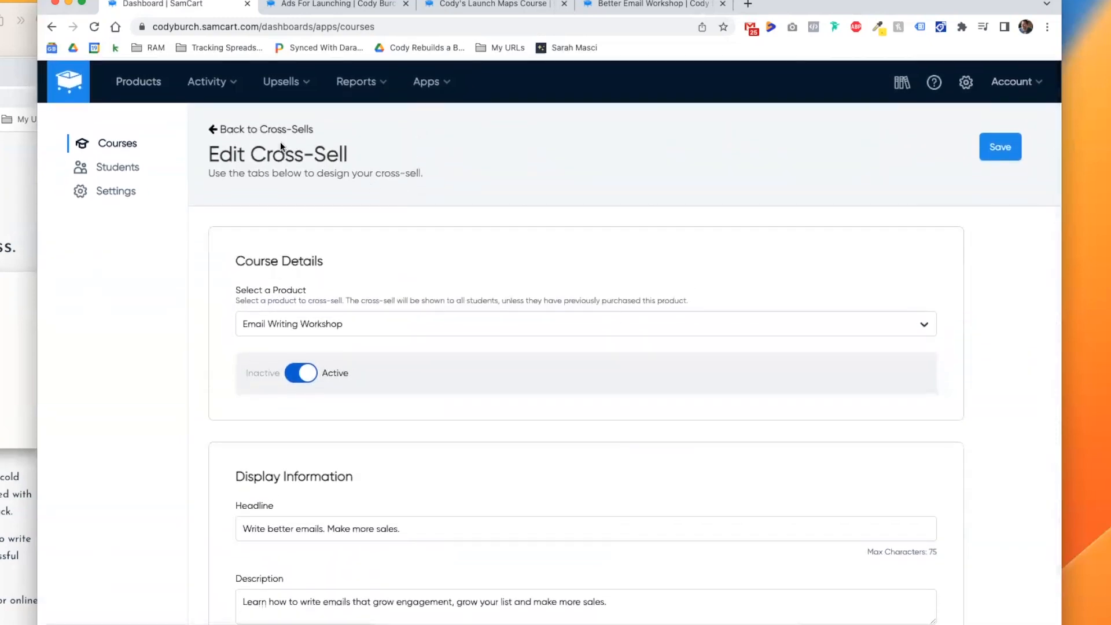
click(272, 133)
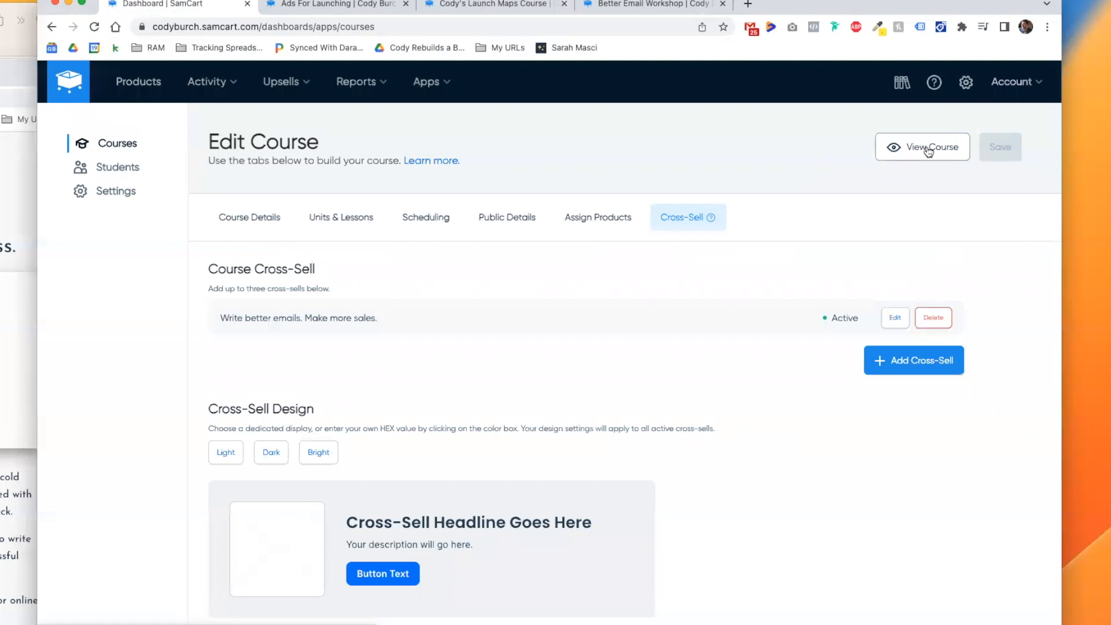
click(928, 149)
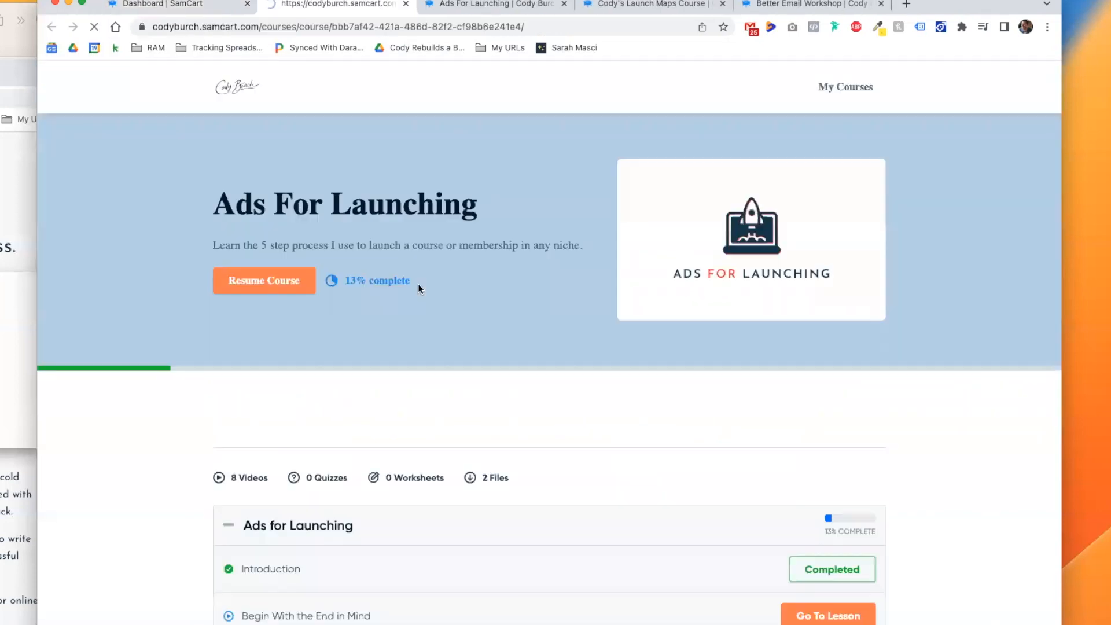
scroll(359, 405, down, 1)
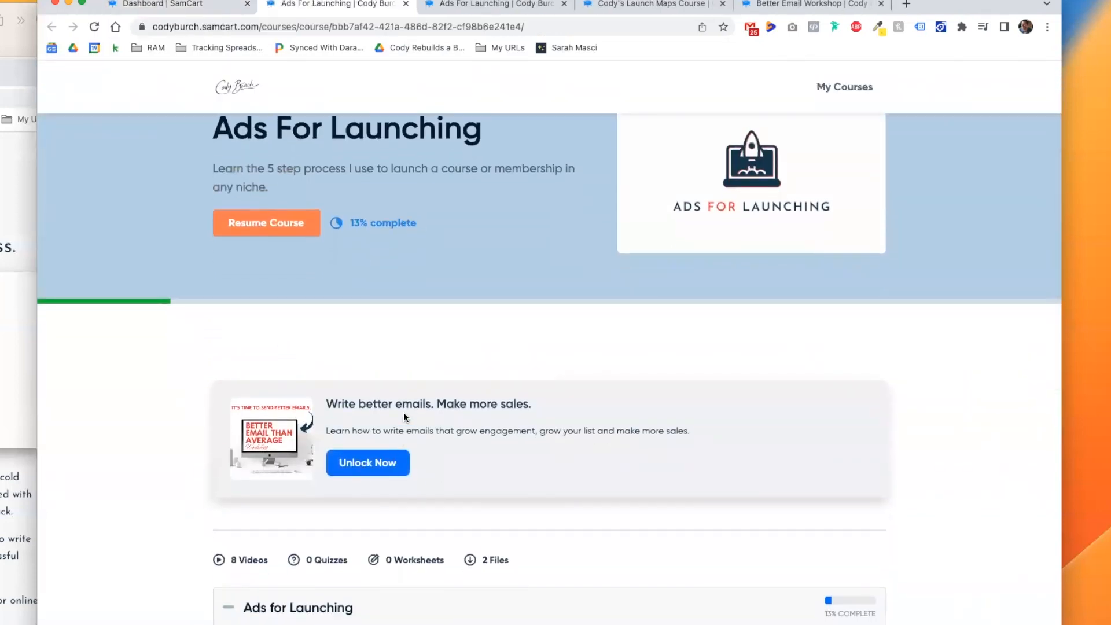
scroll(397, 405, down, 6)
scroll(366, 391, up, 7)
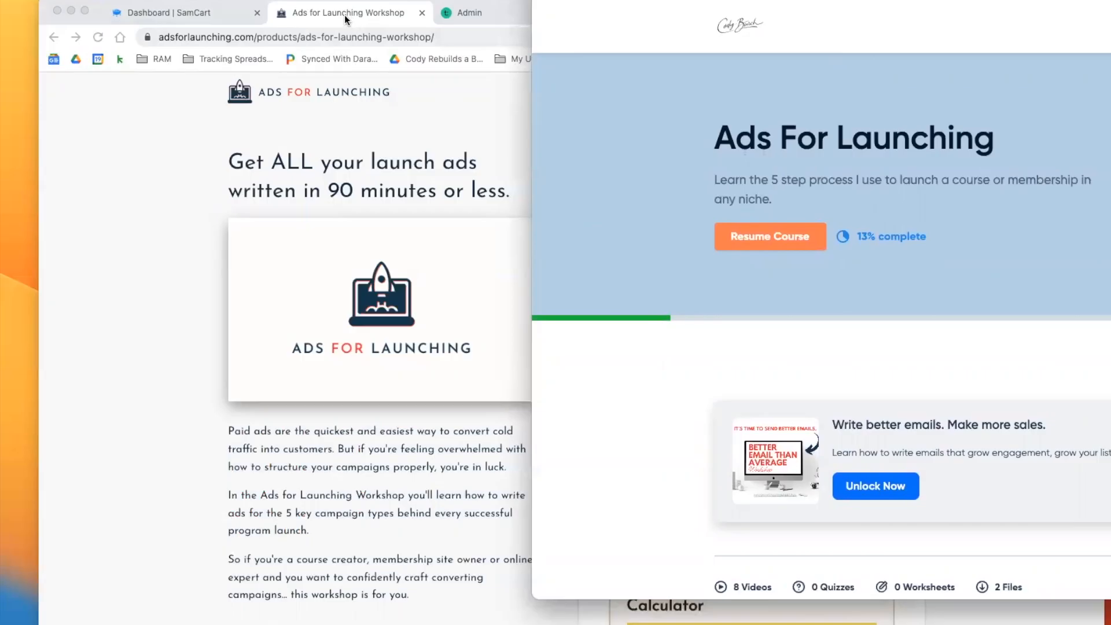
- Save the Ads for Launching Workshop product and reload its editor to refresh the order redirect options
click(345, 18)
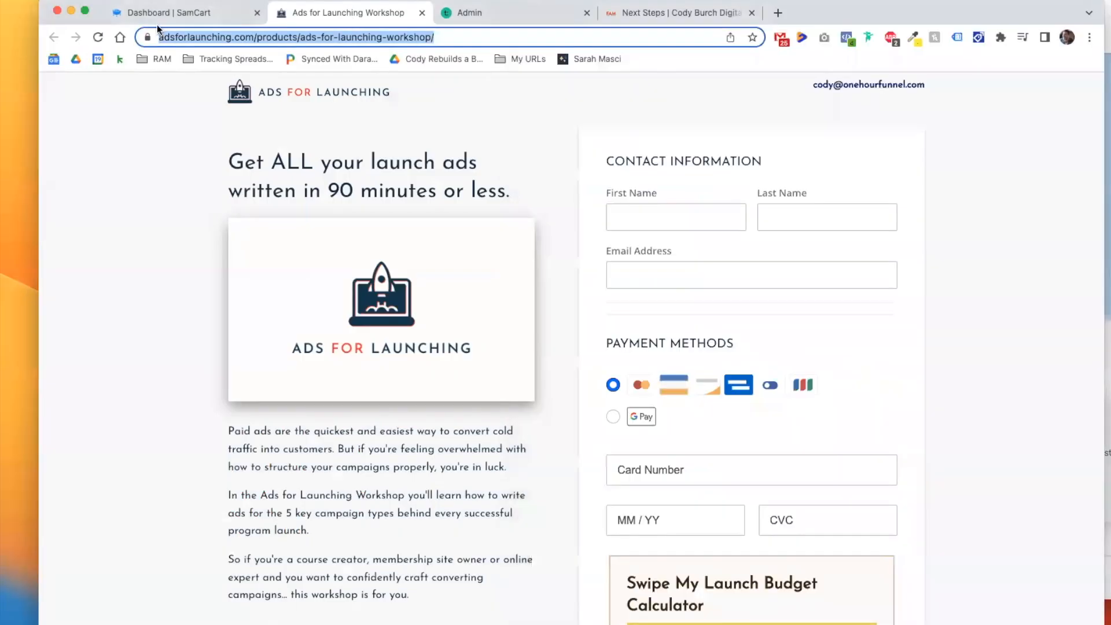
click(162, 16)
scroll(324, 153, up, 10)
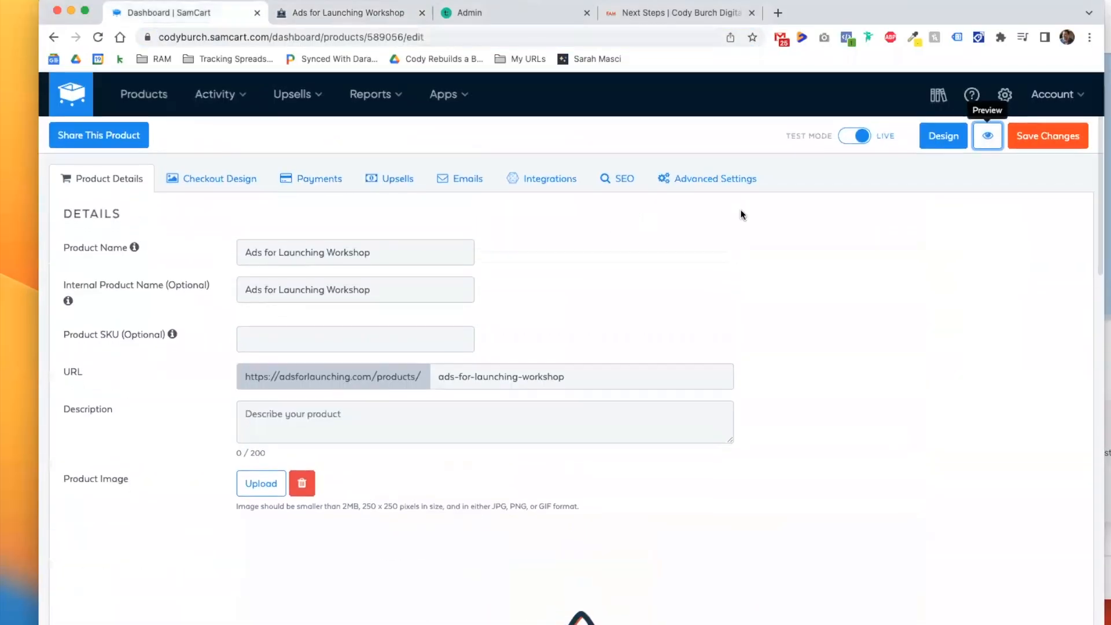
click(1022, 139)
scroll(704, 226, down, 5)
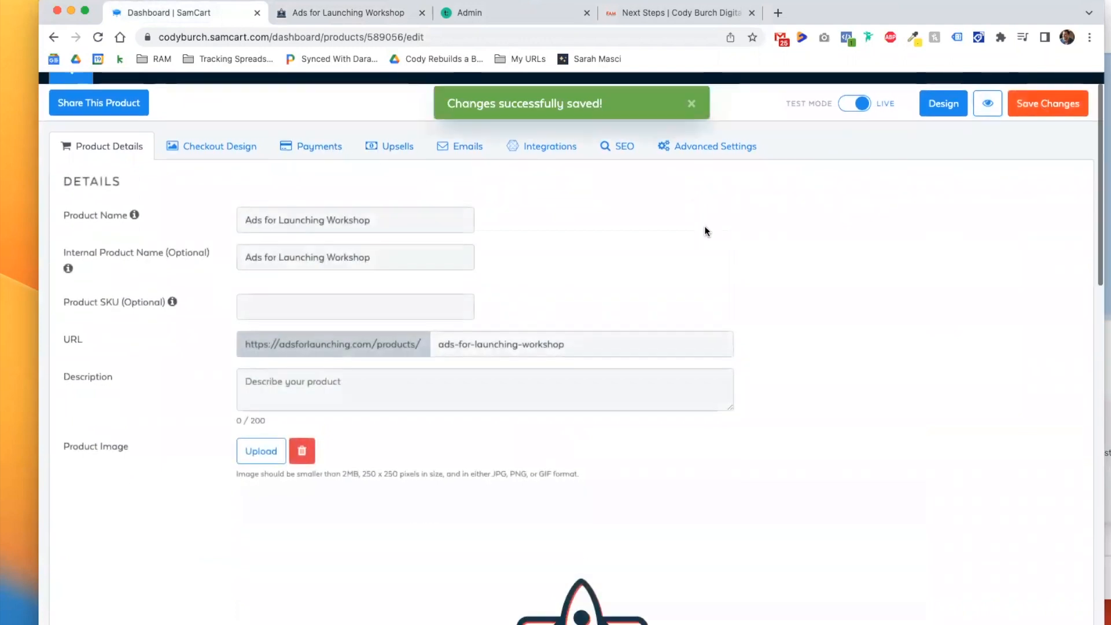
scroll(704, 225, down, 8)
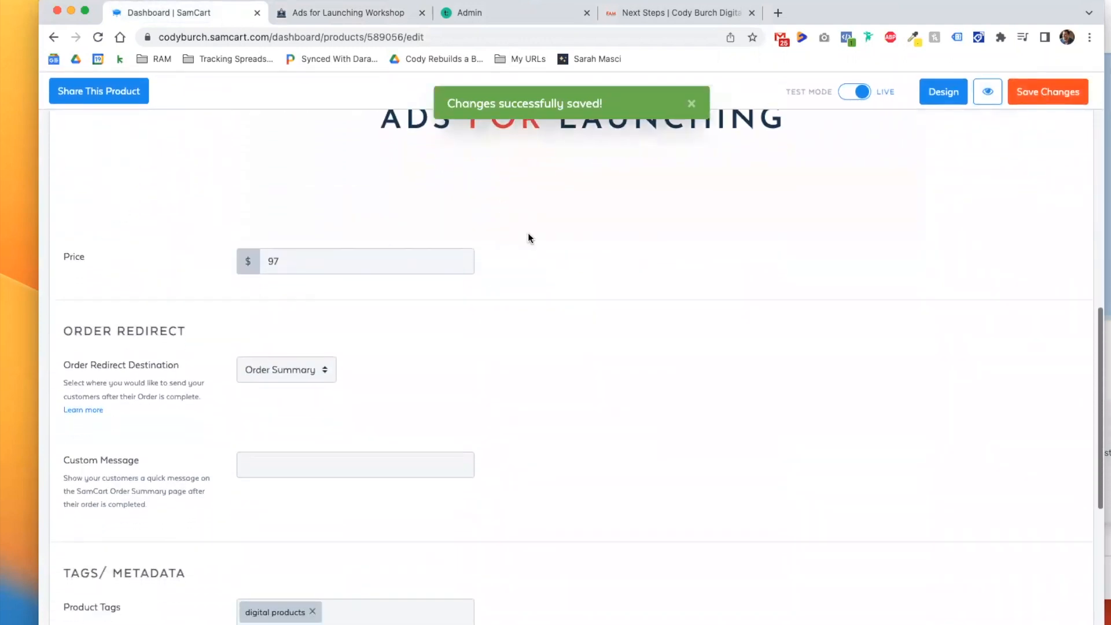
click(287, 369)
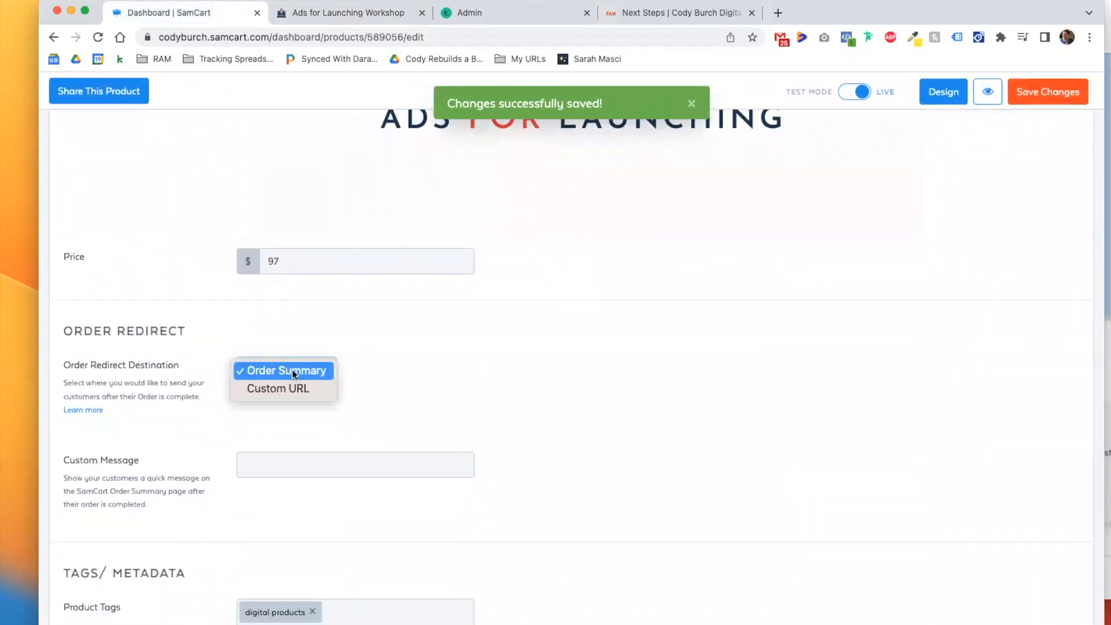
click(293, 370)
click(98, 37)
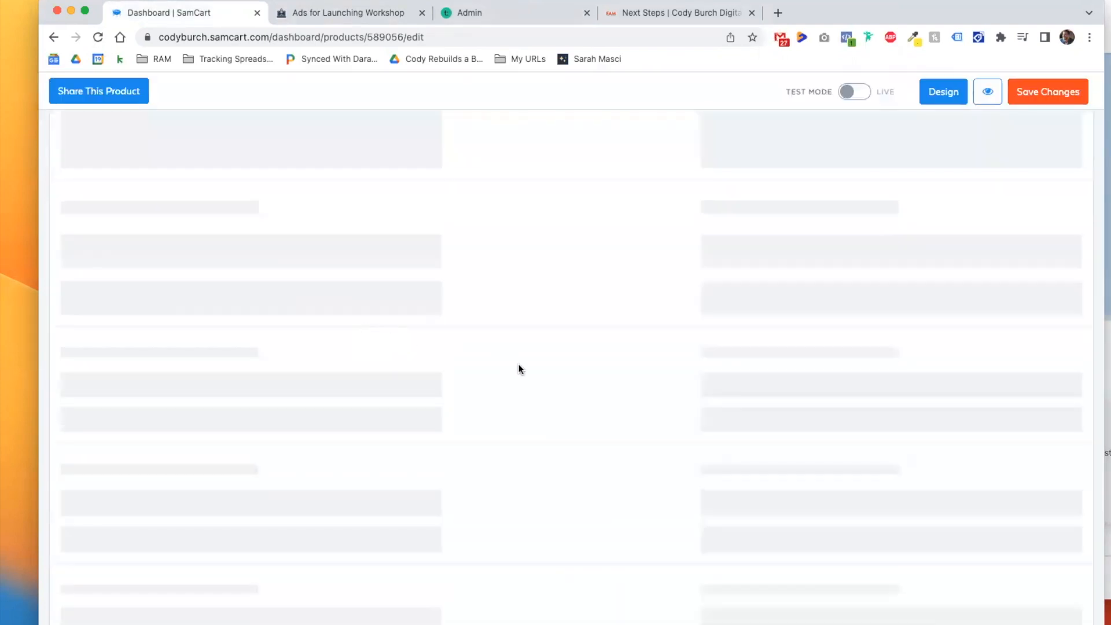
- Set the product's order redirect destination to Course Auto-Enroll and save the product
scroll(487, 366, down, 5)
click(319, 337)
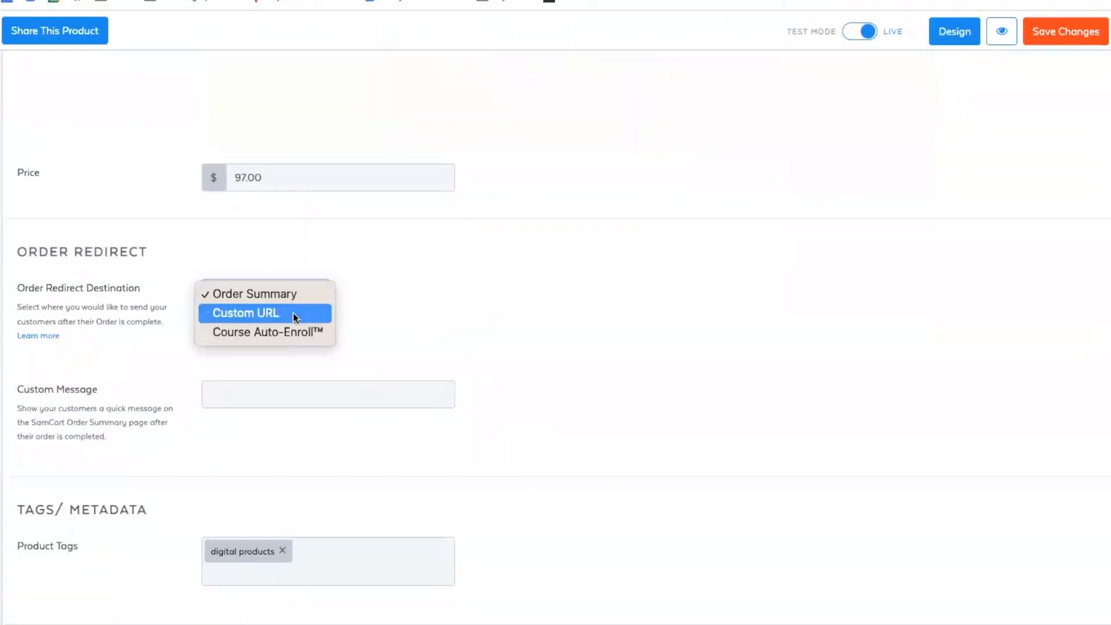
click(265, 334)
scroll(392, 353, down, 1)
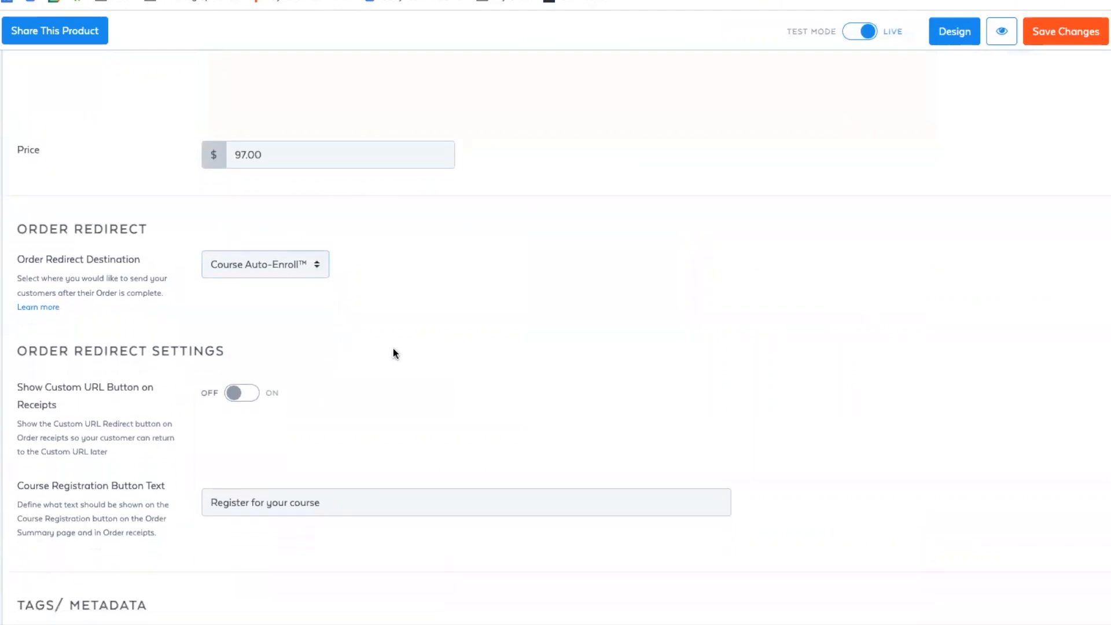
click(1065, 39)
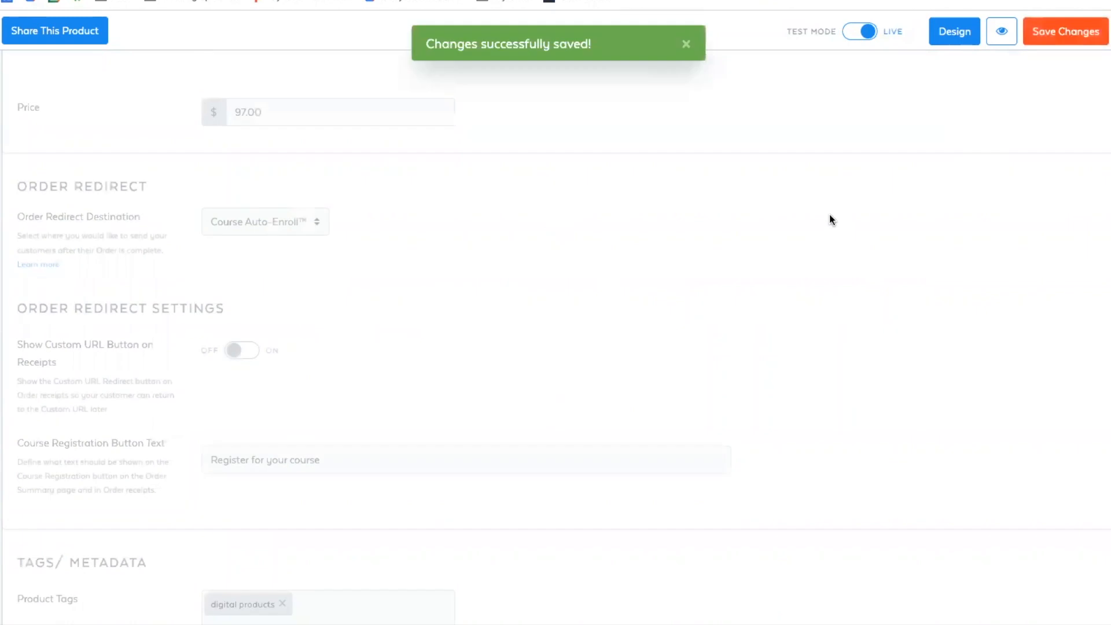
scroll(545, 305, down, 3)
scroll(545, 306, down, 4)
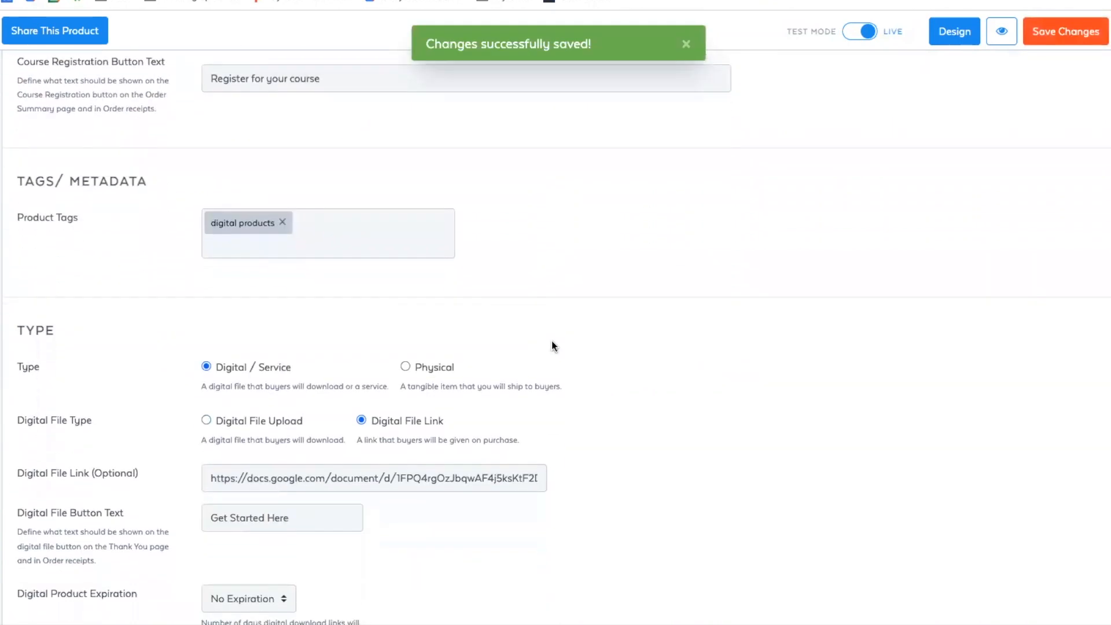
scroll(591, 277, up, 15)
scroll(322, 349, up, 2)
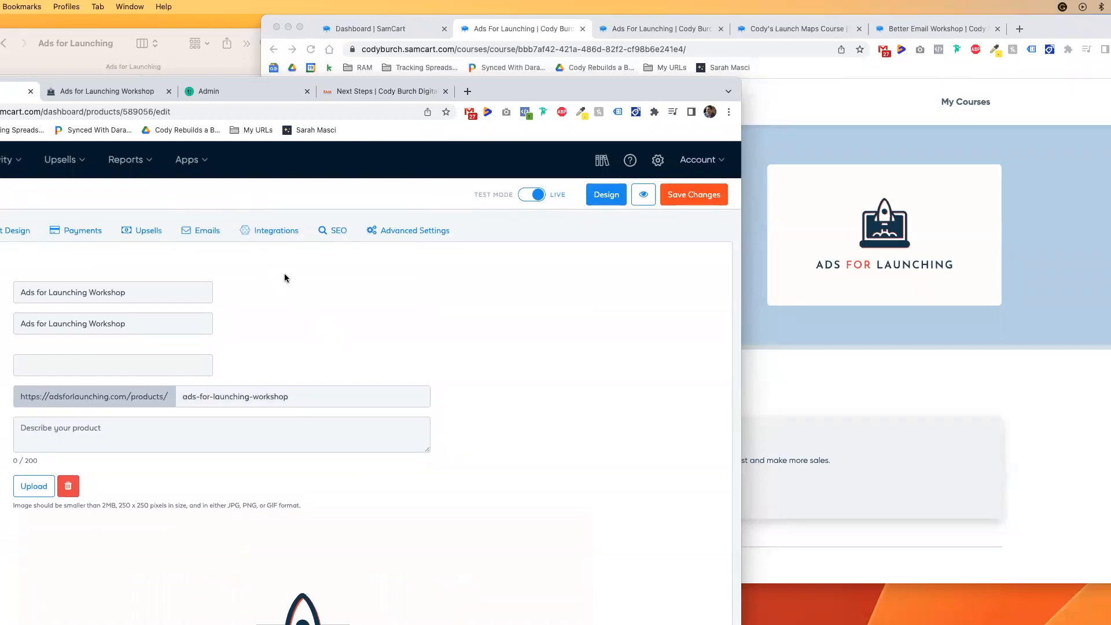
- Open the sales by product report and set its date range to start on Jan 06, 2021
drag(498, 93, 498, 47)
click(769, 203)
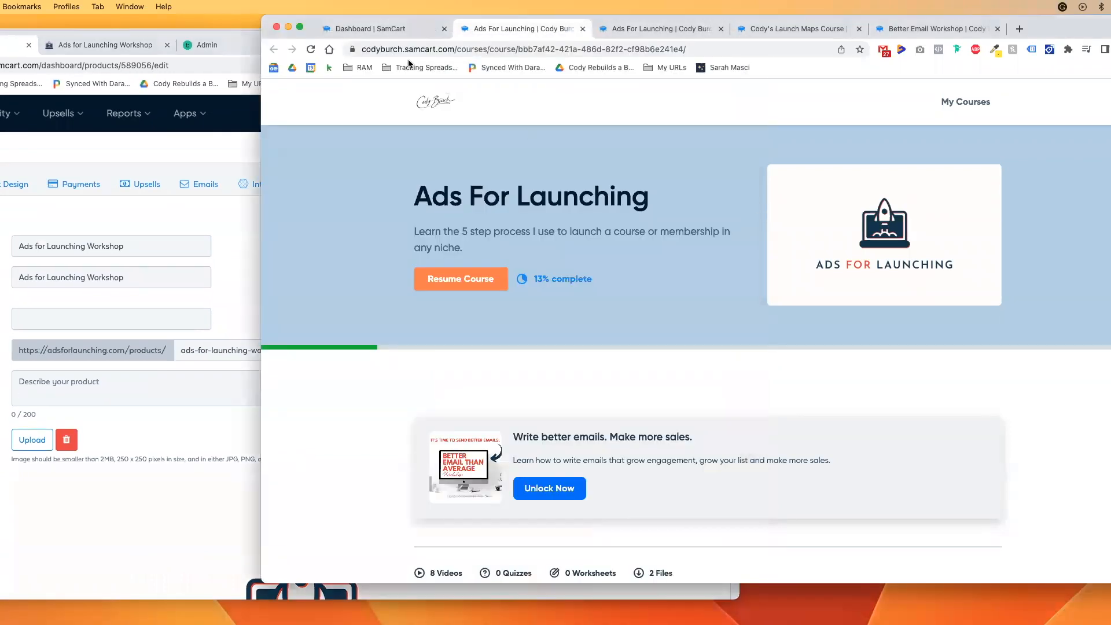
click(231, 234)
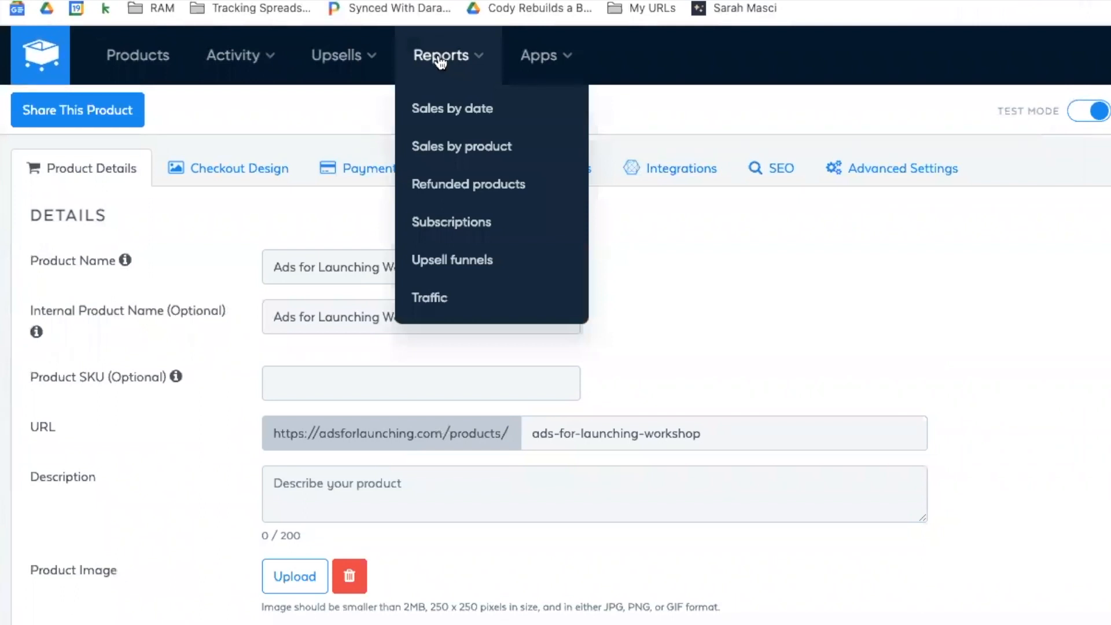
click(474, 157)
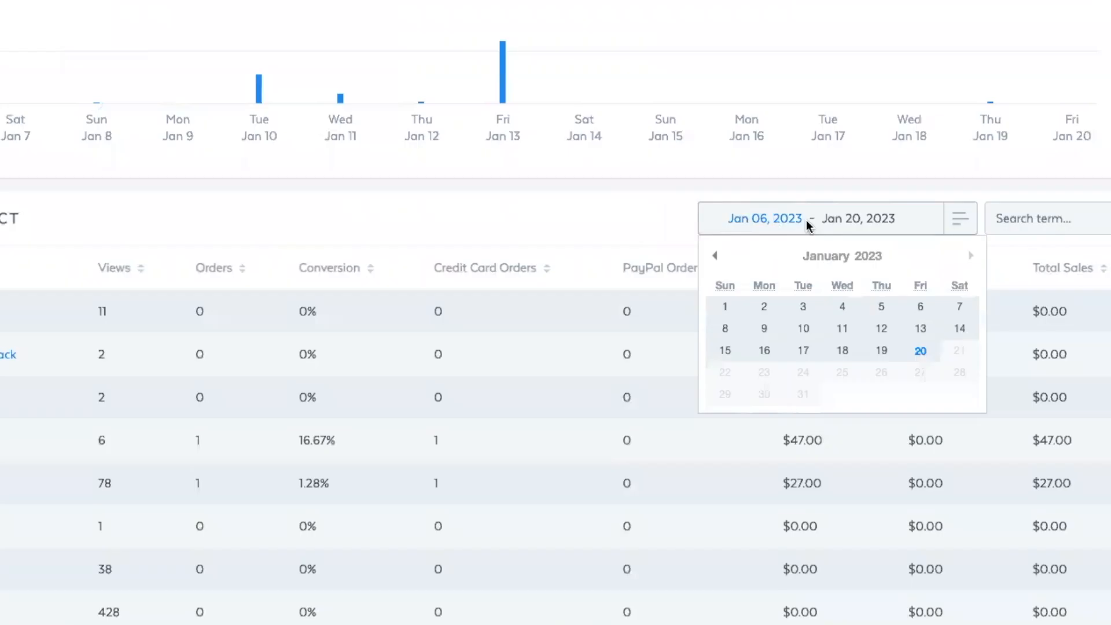
double_click(785, 223)
text(2021)
key(Return)
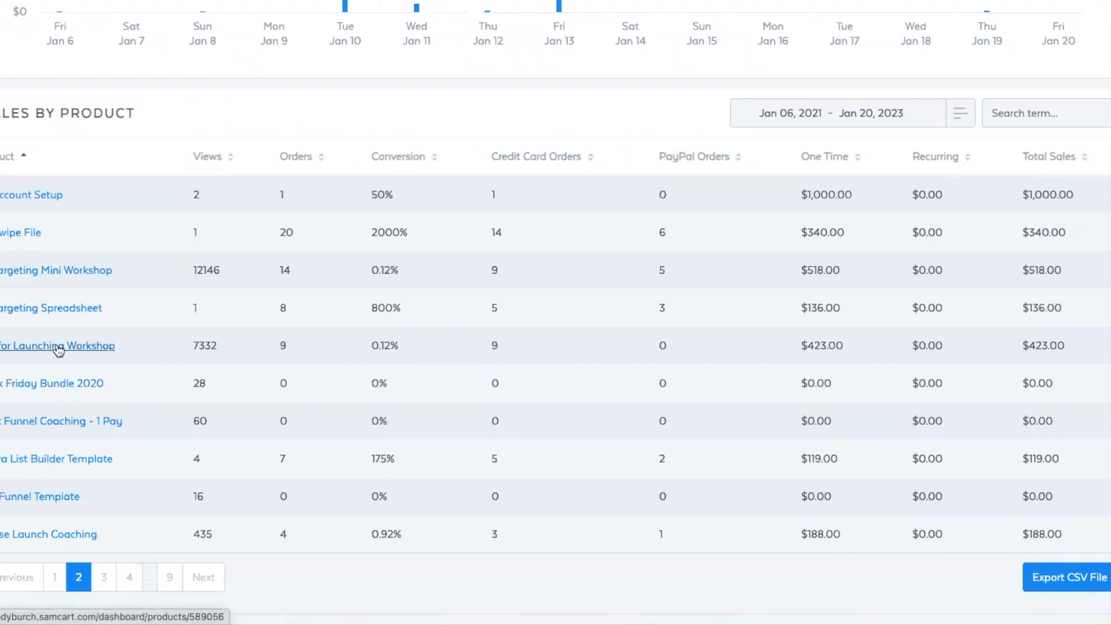
- Open the Ads for Launching Workshop product from the report and set its customer list to start on Jan 06, 2020
drag(265, 348, 292, 347)
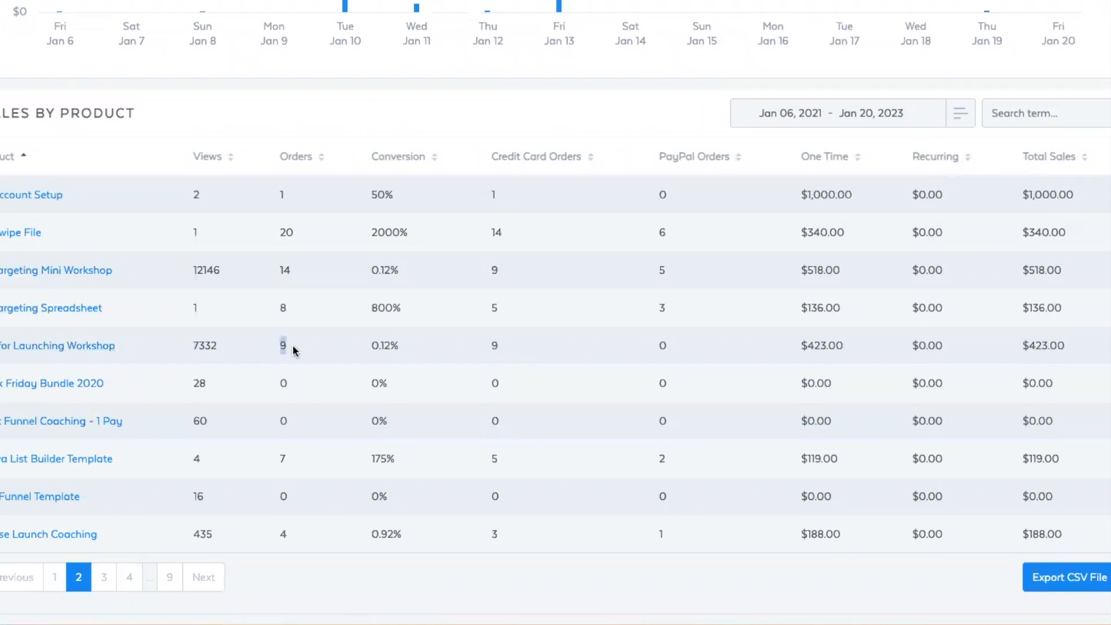
click(99, 347)
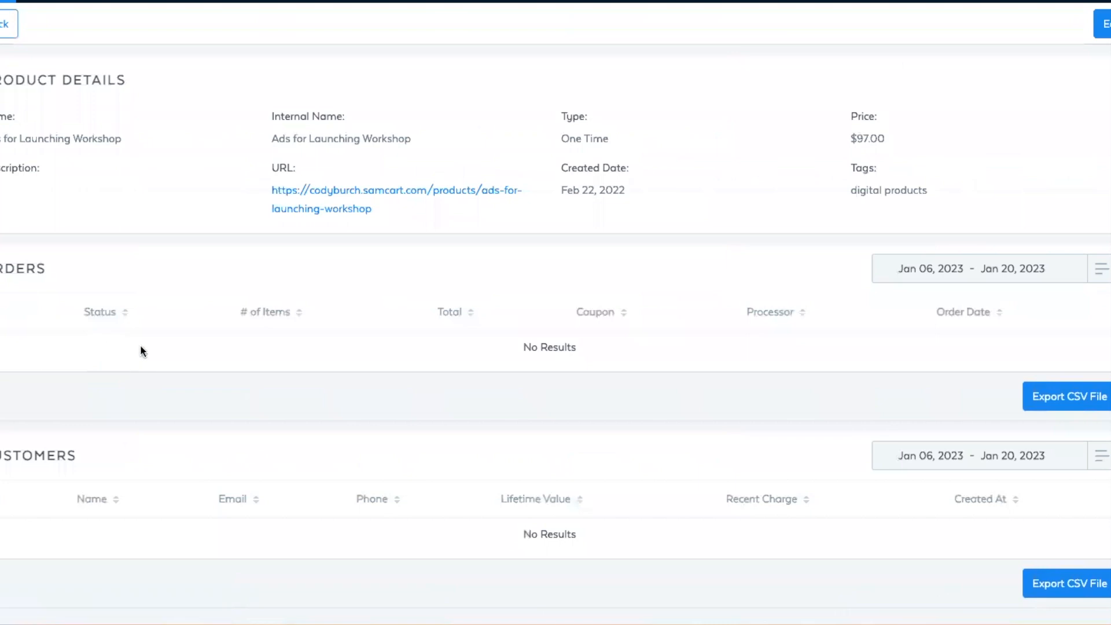
double_click(950, 460)
text(202)
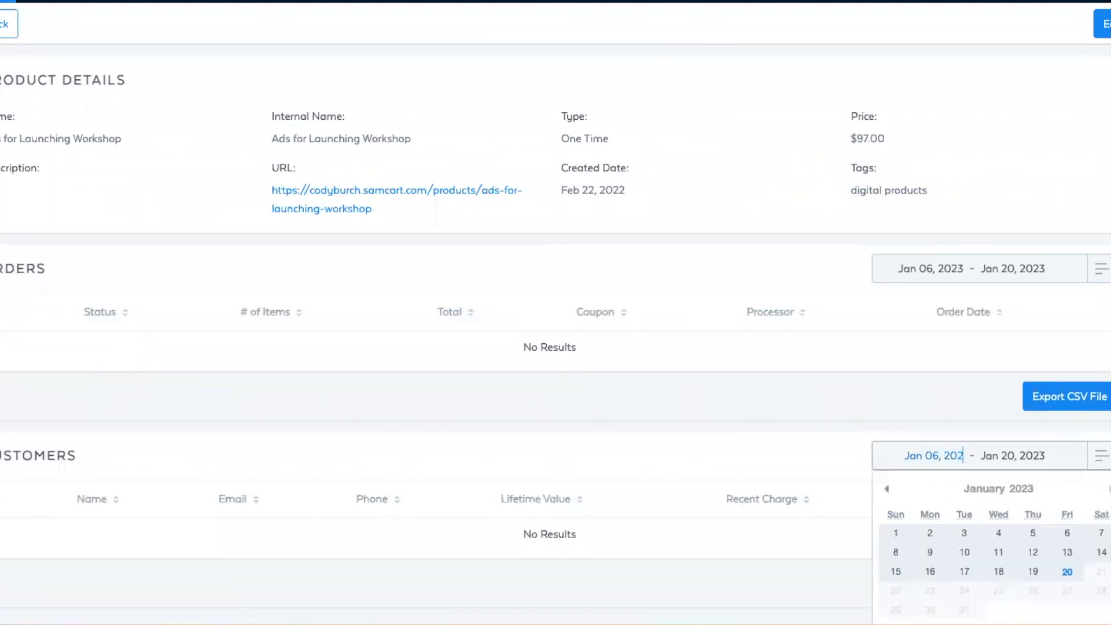
text(0)
key(Tab)
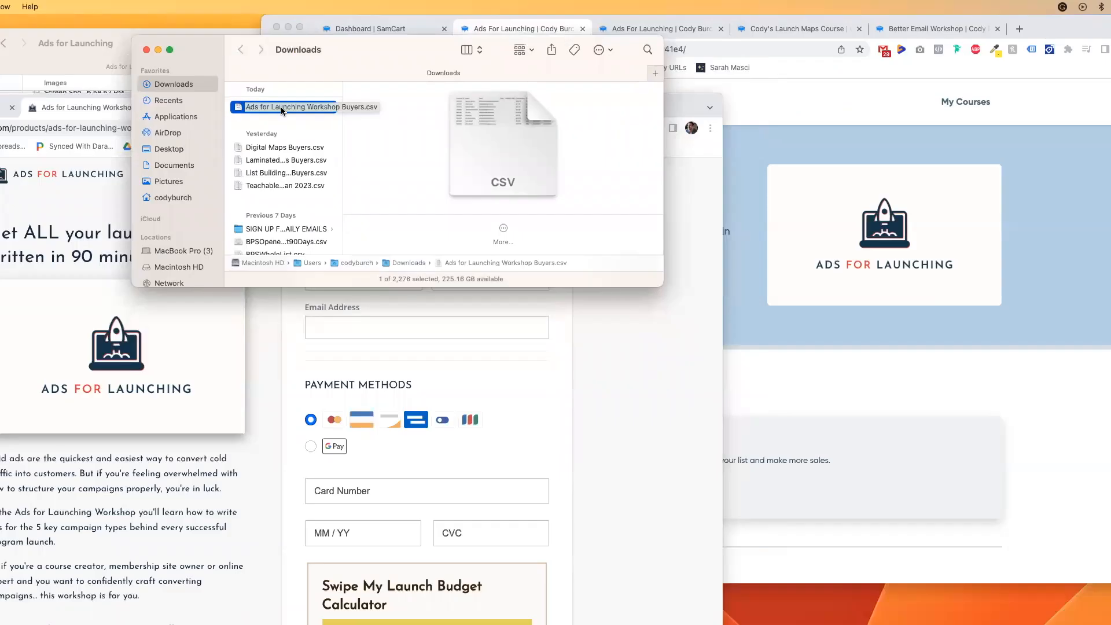
- Open the downloaded Ads for Launching Workshop Buyers.csv file in Microsoft Excel
right_click(283, 107)
mouse_move(327, 127)
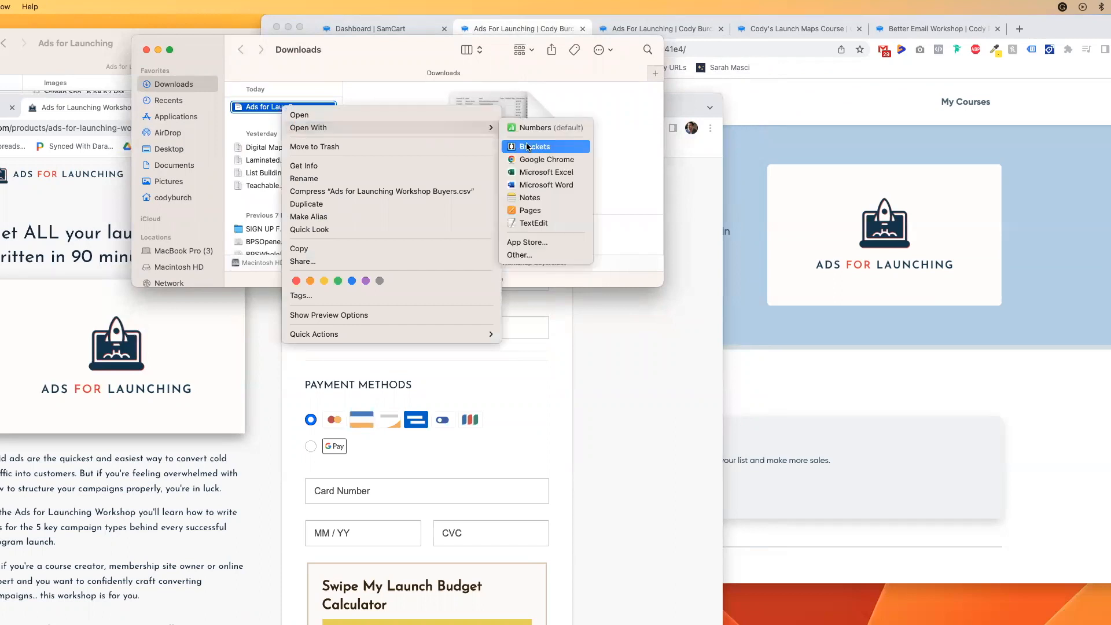
click(540, 172)
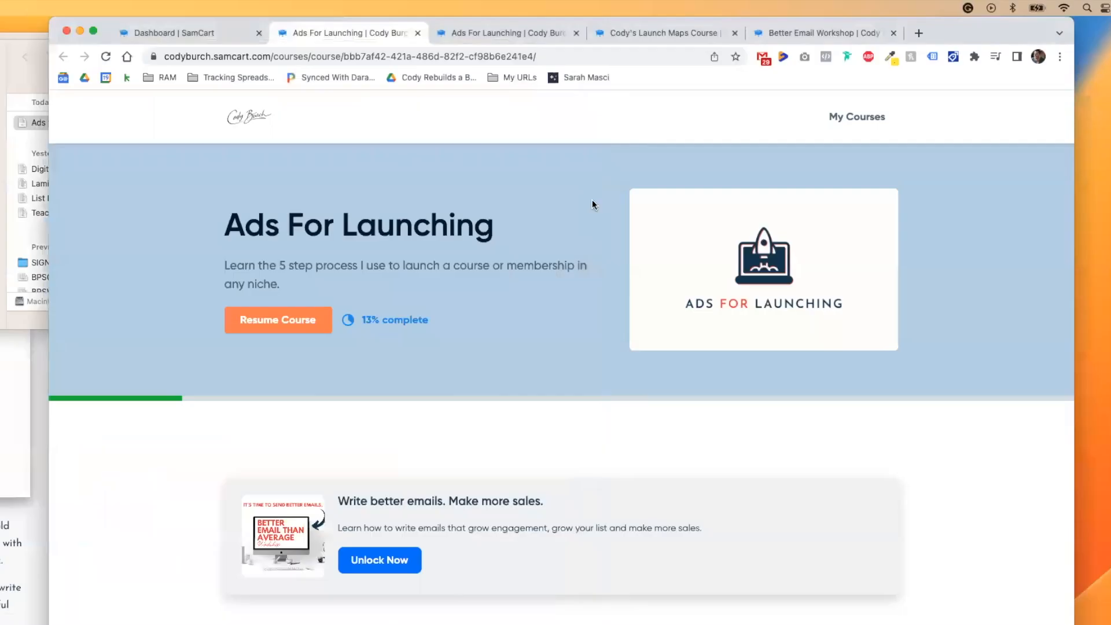
- Start a bulk student import in SamCart that enrolls students in the Ads For Launching course with Basic tier access
click(191, 33)
click(132, 203)
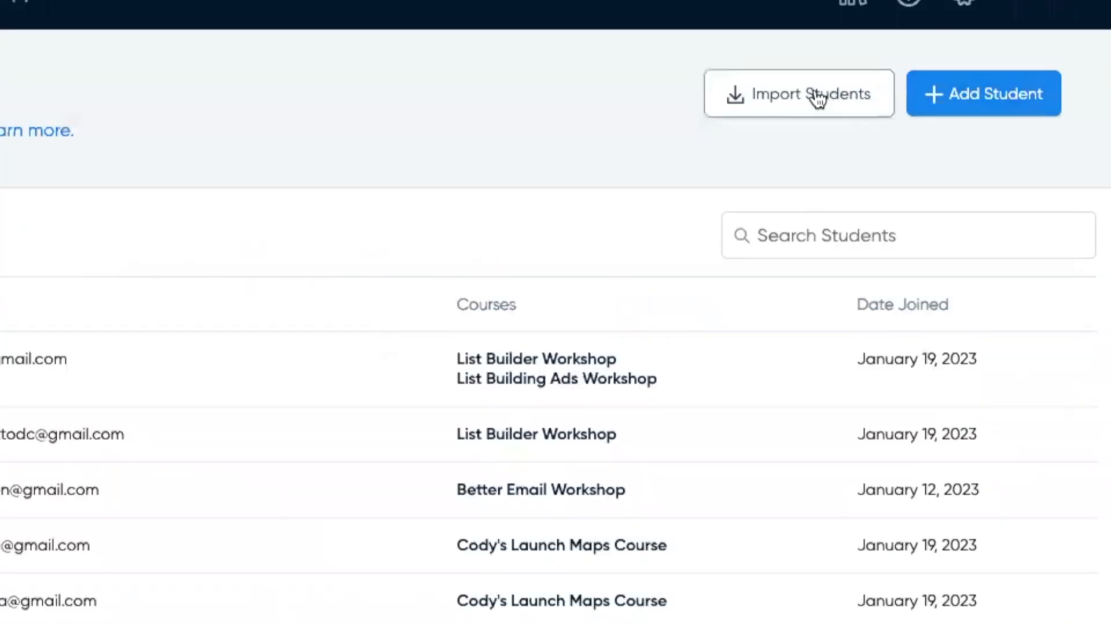
click(818, 96)
click(118, 384)
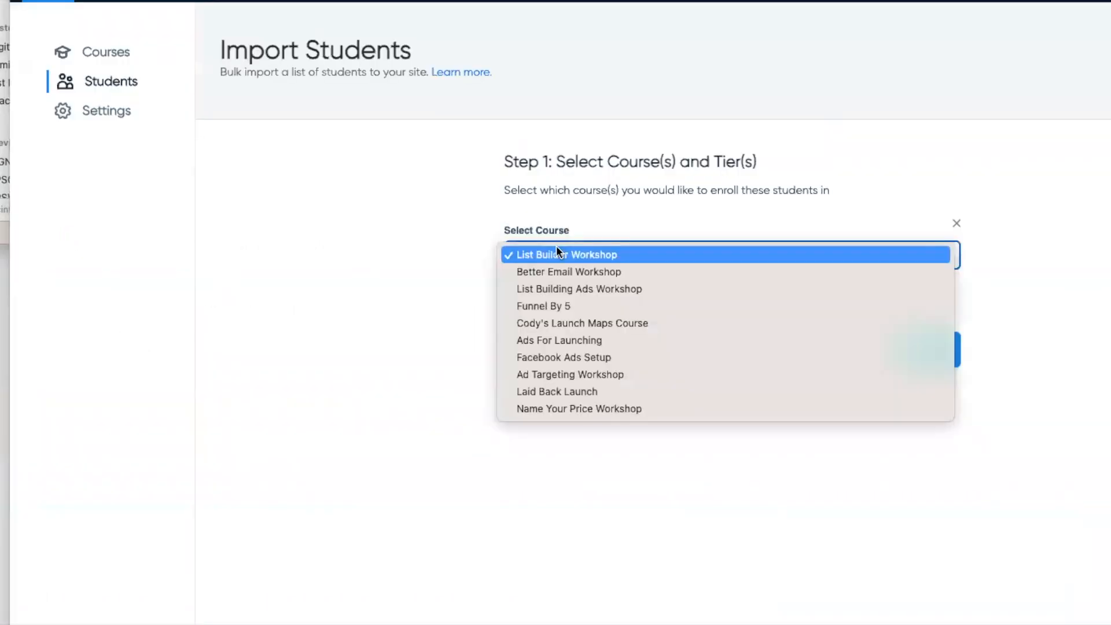
click(599, 340)
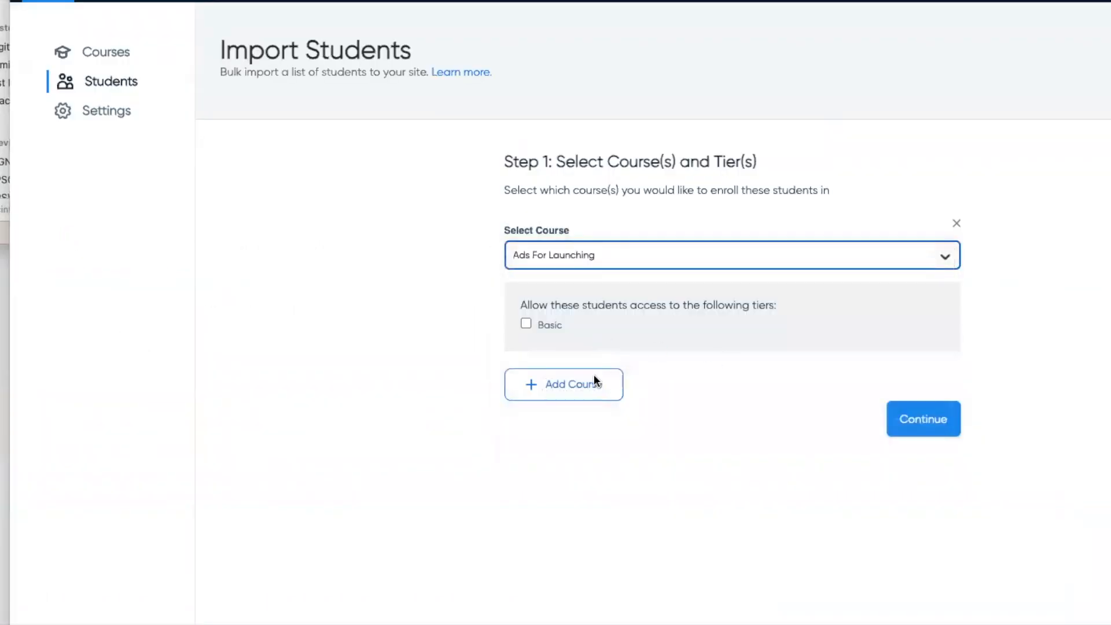
click(526, 324)
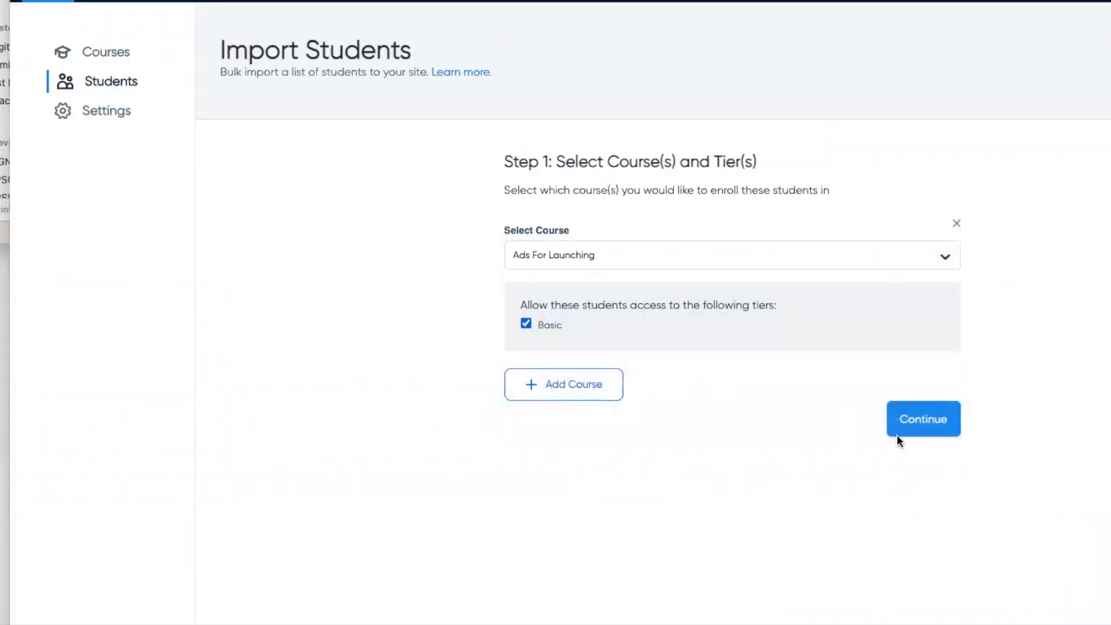
click(929, 432)
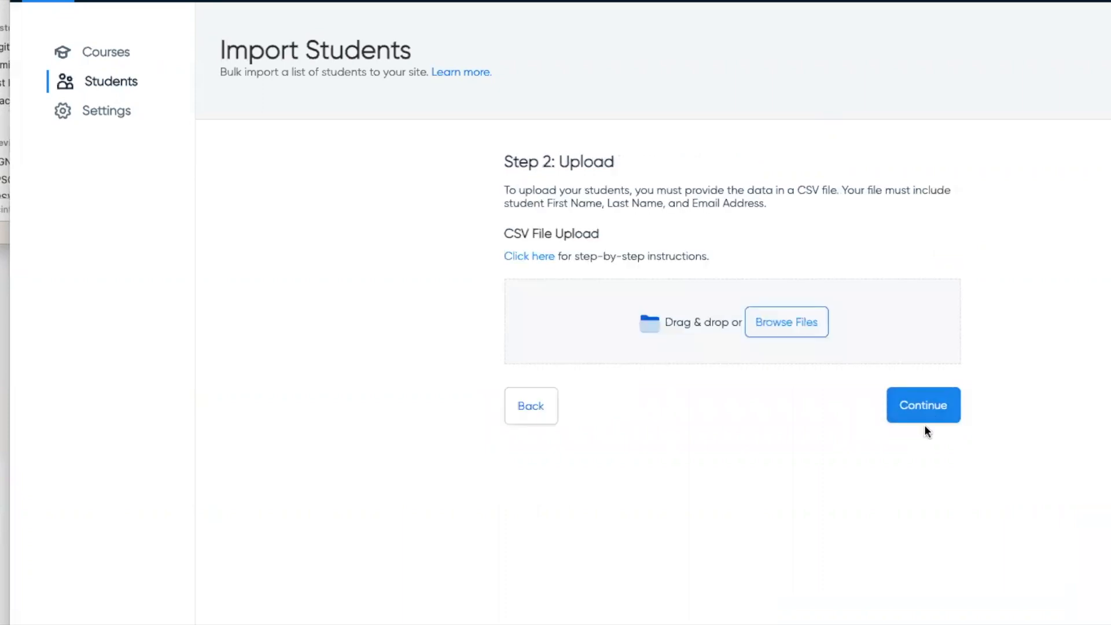
- Upload the Ads for Launching Workshop Buyers CSV file and complete the student import
click(792, 328)
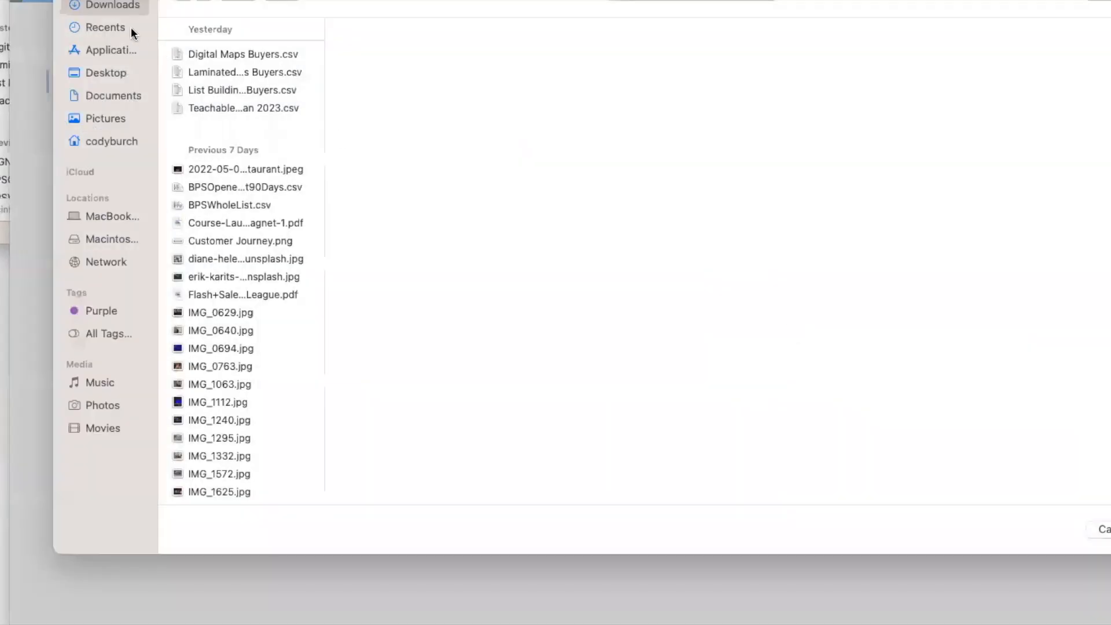
click(238, 57)
click(1109, 529)
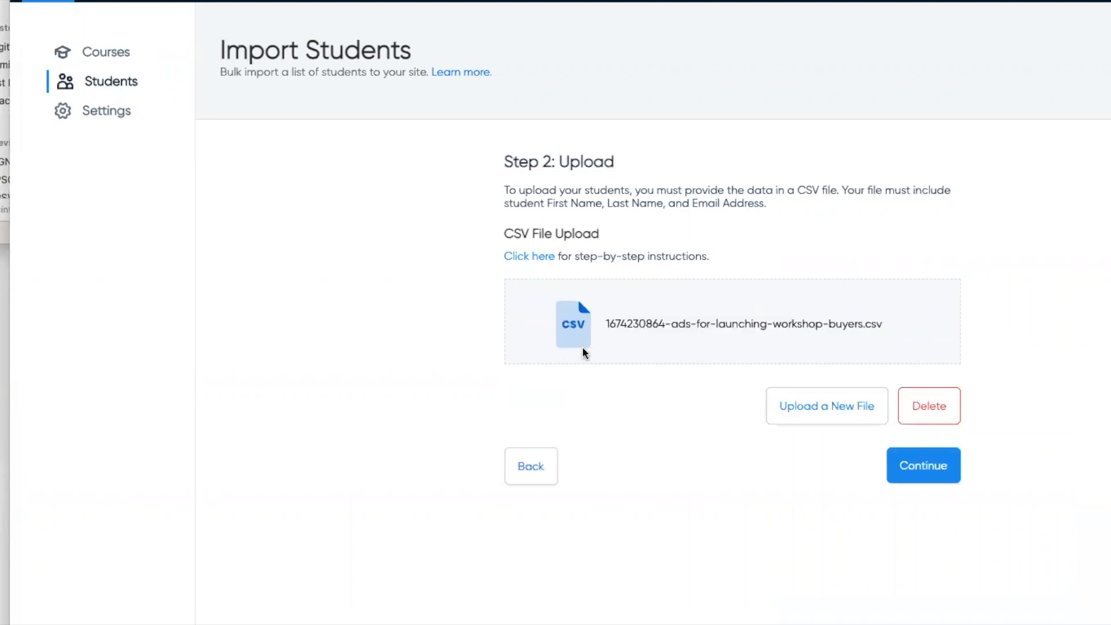
click(920, 472)
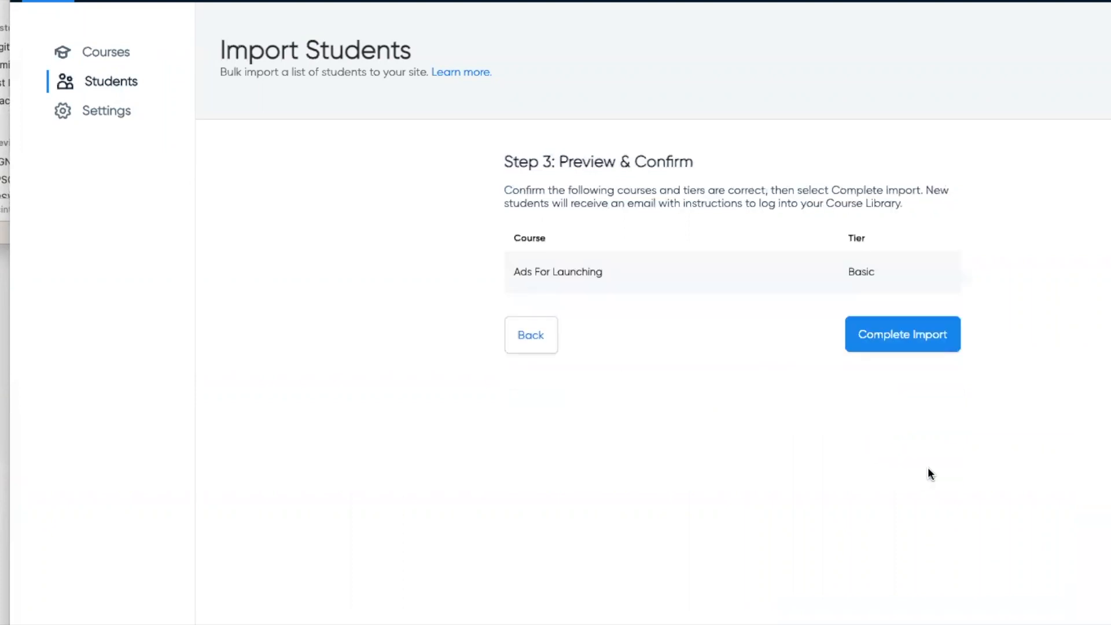
click(897, 341)
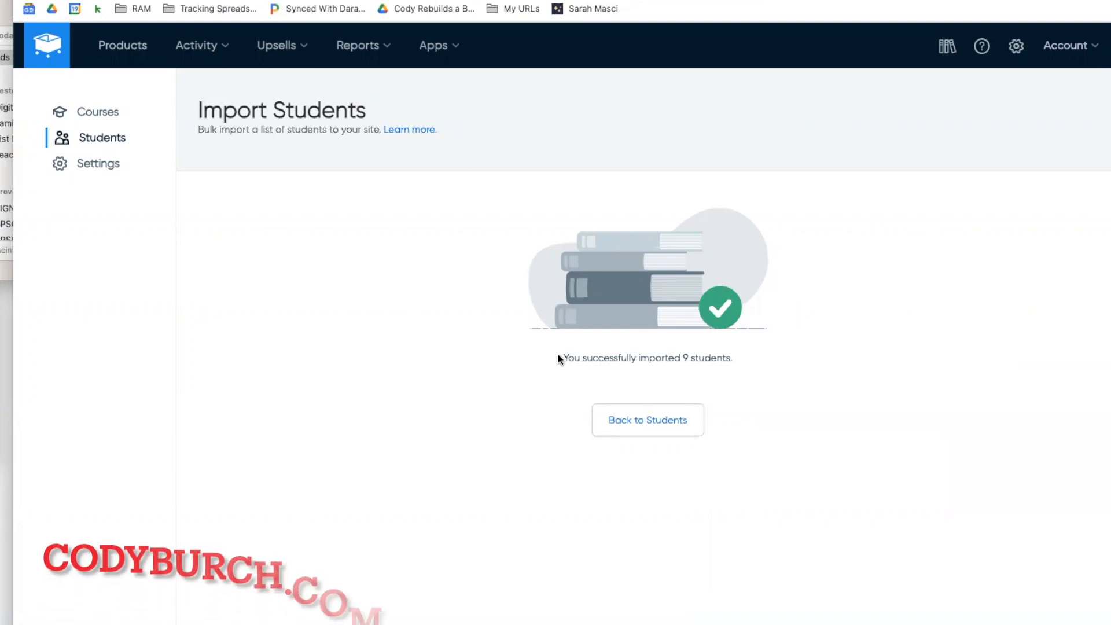
scroll(442, 350, down, 2)
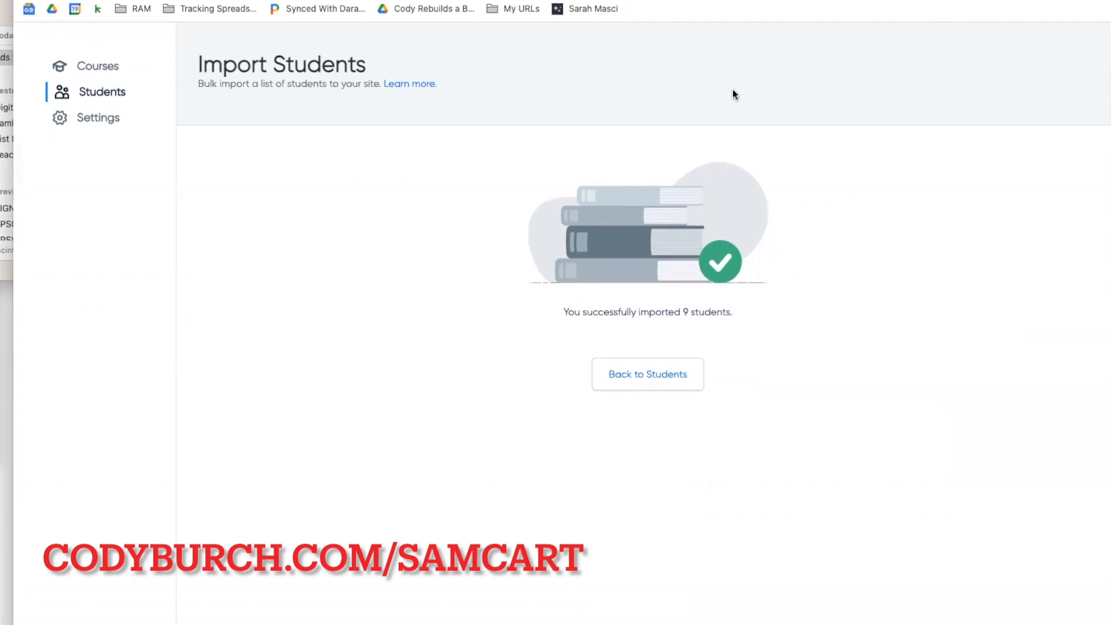